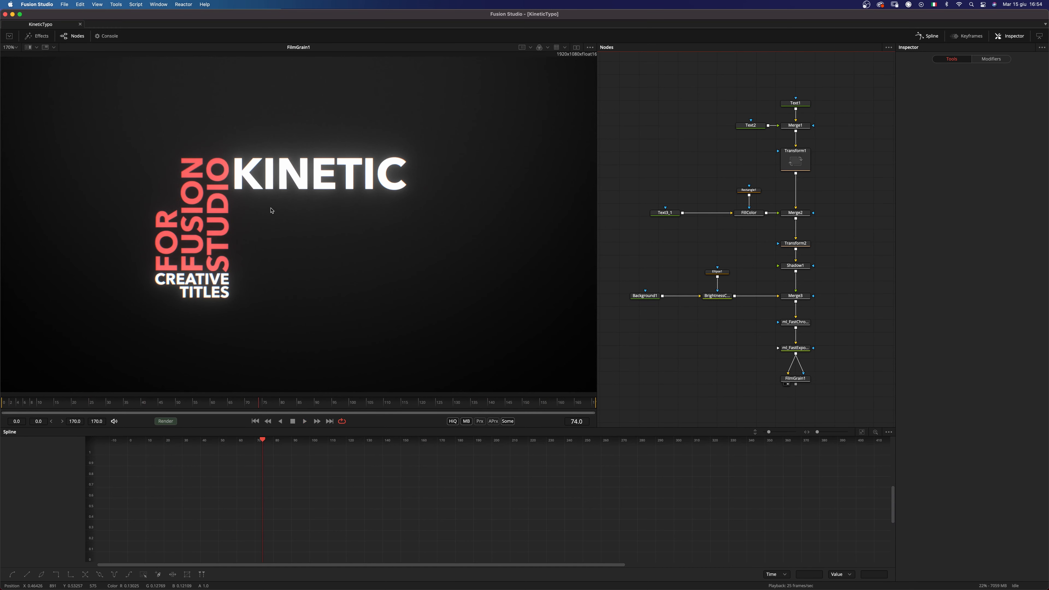
Create a new composition and set its layout to Mid Flow with a single viewer.
key(super+n)
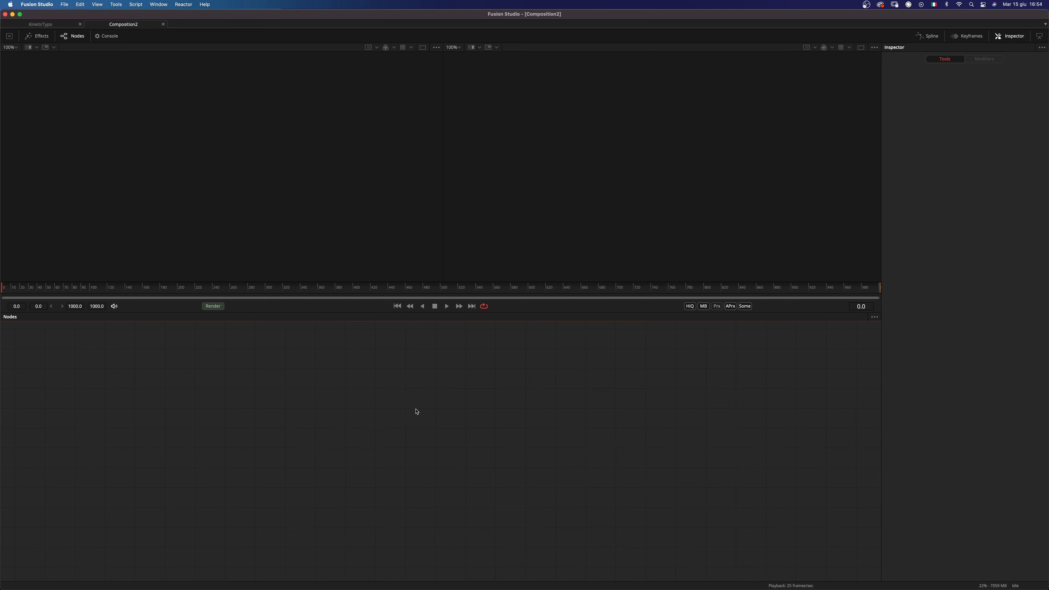
click(163, 6)
mouse_move(190, 36)
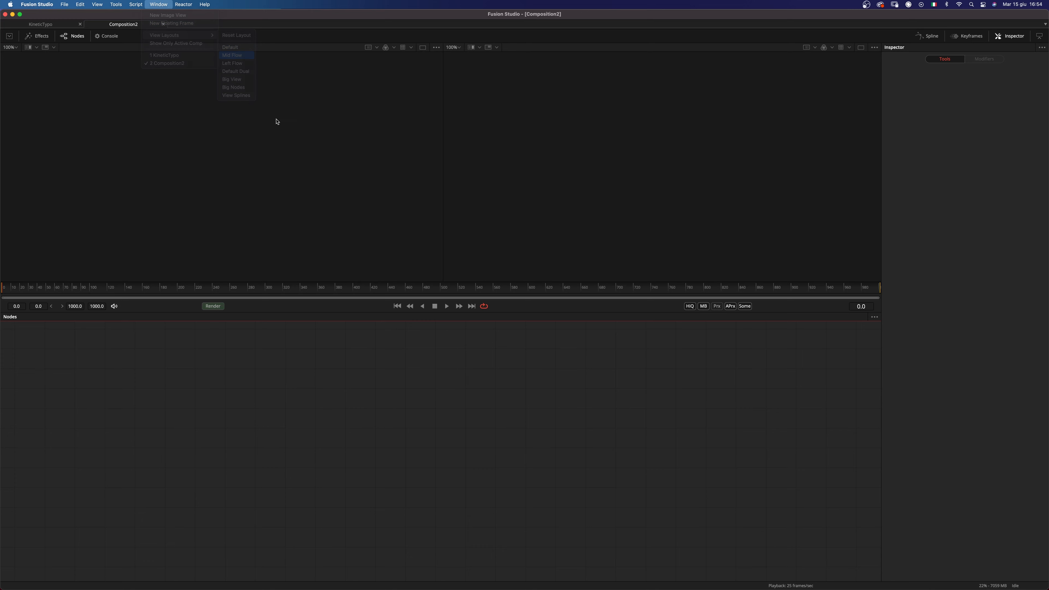
click(236, 55)
click(277, 47)
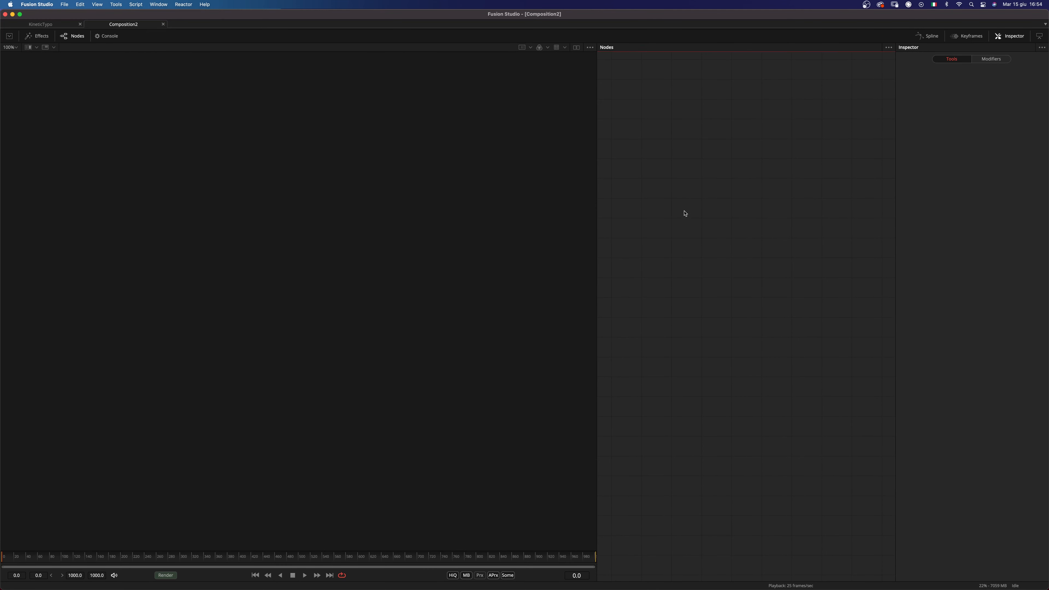
Add a text node to the node graph and position it in the upper part of the graph.
key(shift+space)
text(taex)
key(BackSpace)
key(BackSpace)
key(BackSpace)
text(ext)
key(Return)
drag(677, 195, 690, 182)
Enter "CREATIVE TITLES" on two lines as the node's text and display it fitted in the viewer.
click(924, 135)
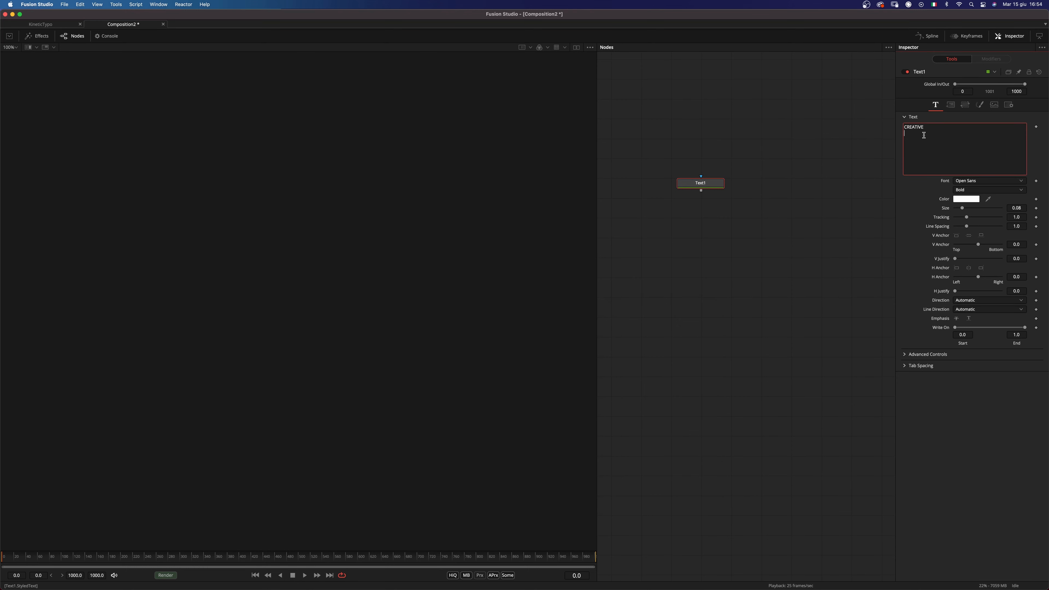
drag(700, 183, 465, 191)
key(super+f)
click(701, 183)
Set the title's font to Avenir Next and its line spacing to 0.65.
click(974, 181)
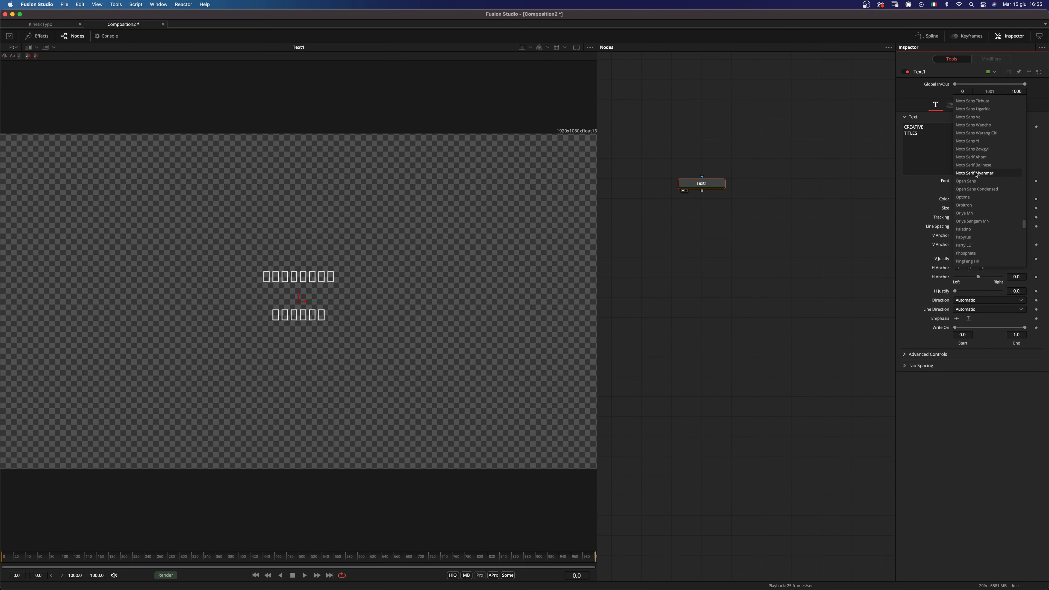
scroll(975, 174, up, 15)
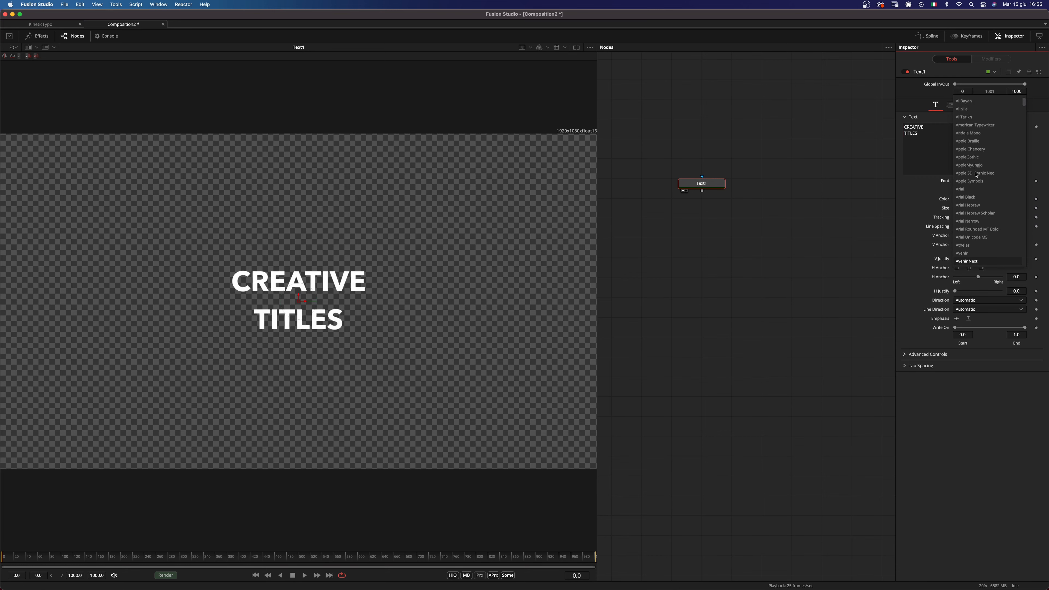
click(975, 173)
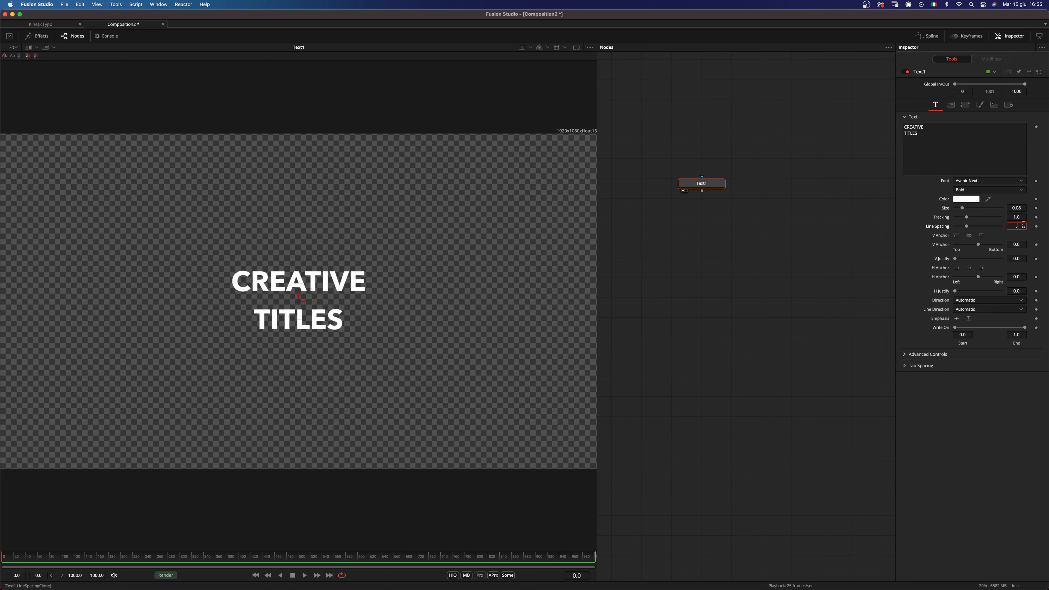
key(Tab)
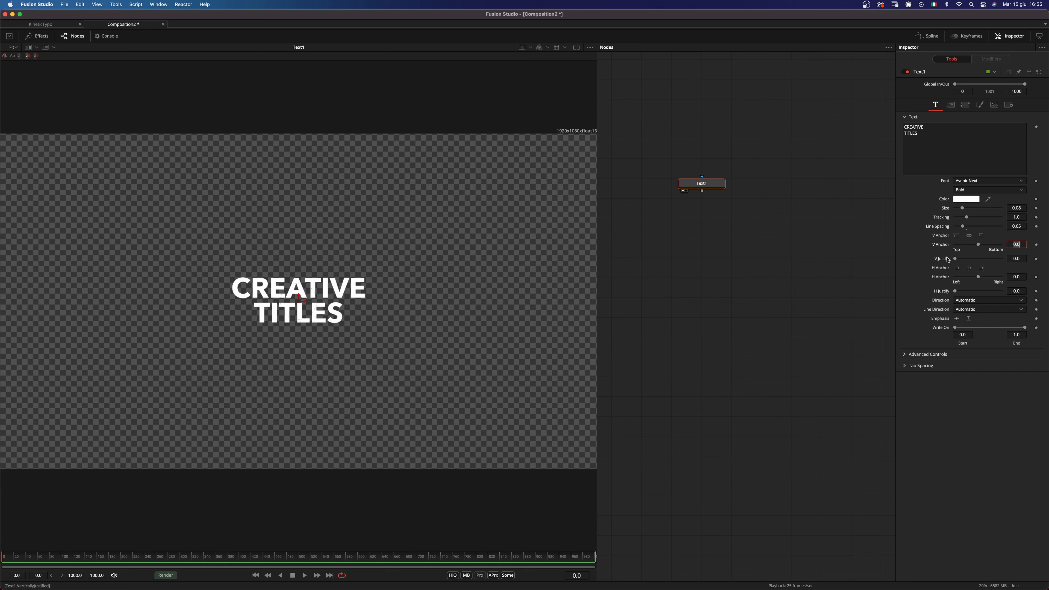
Set the text's H Anchor to -1.0 and bring it back to centre with a shading X offset of about -1.396.
drag(978, 280, 847, 274)
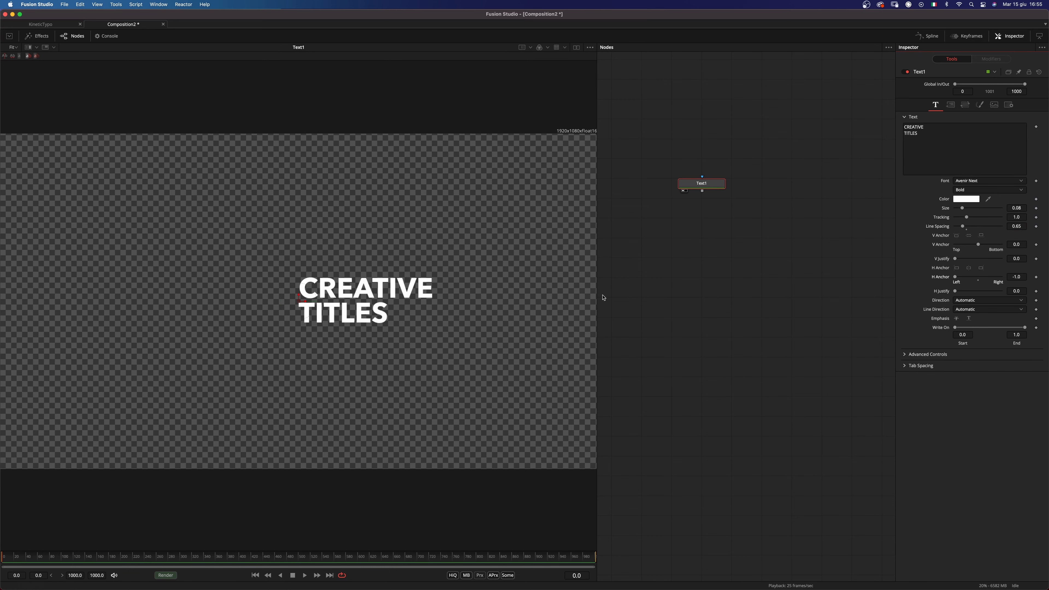
click(980, 105)
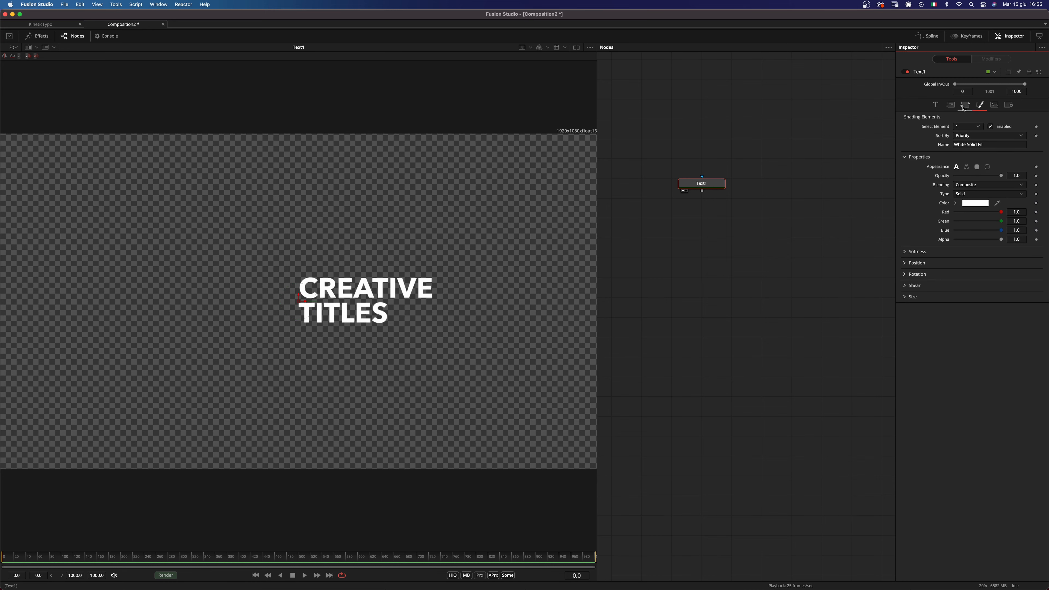
click(904, 264)
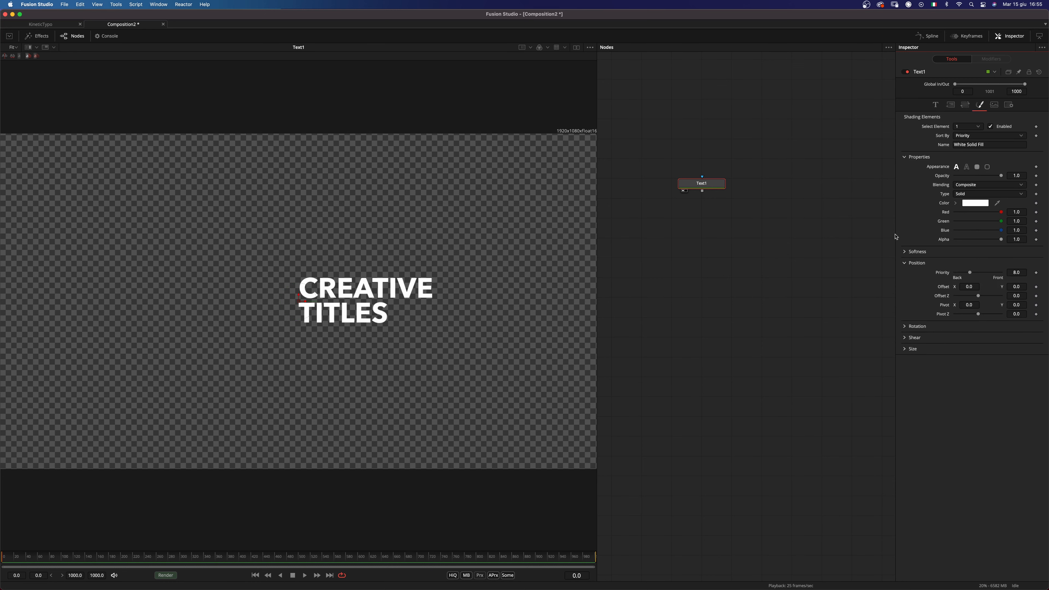
click(971, 287)
click(951, 290)
drag(961, 286, 904, 286)
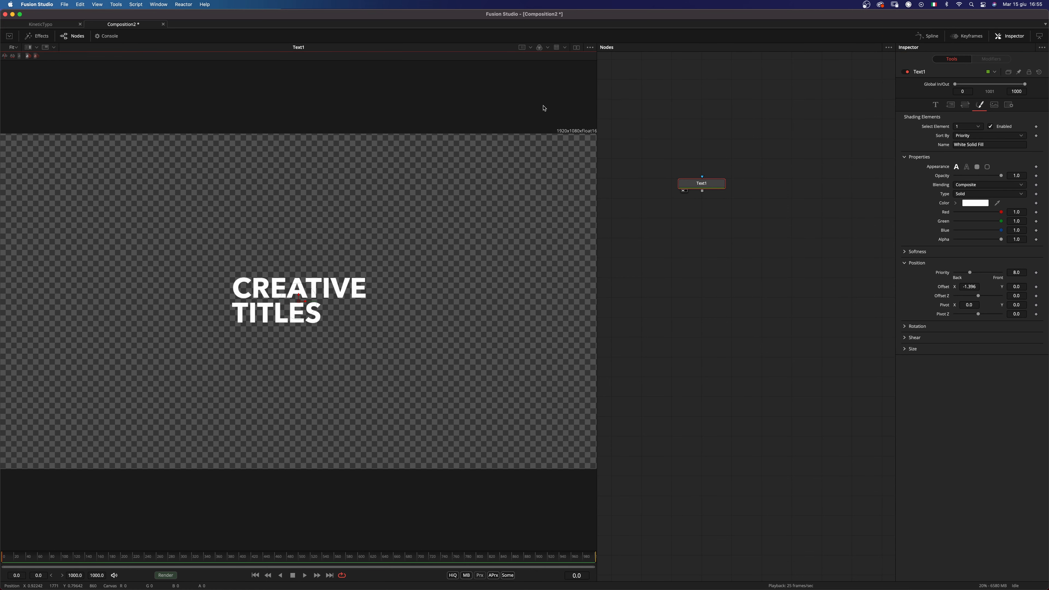
Show the viewer on black with guides and fine-tune the title's shading X offset to about -1.424.
click(538, 50)
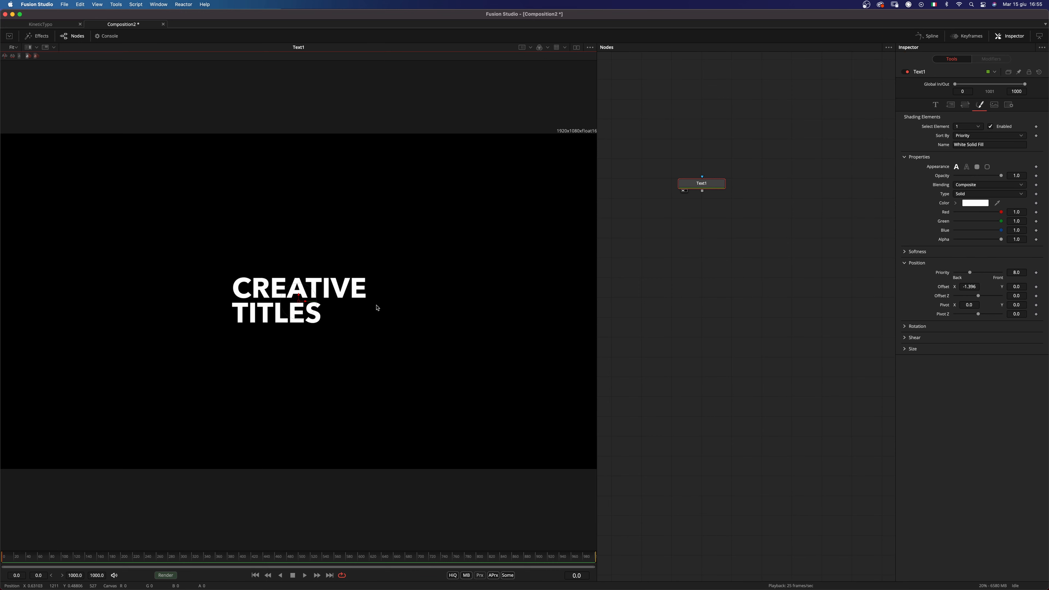
key(super+g)
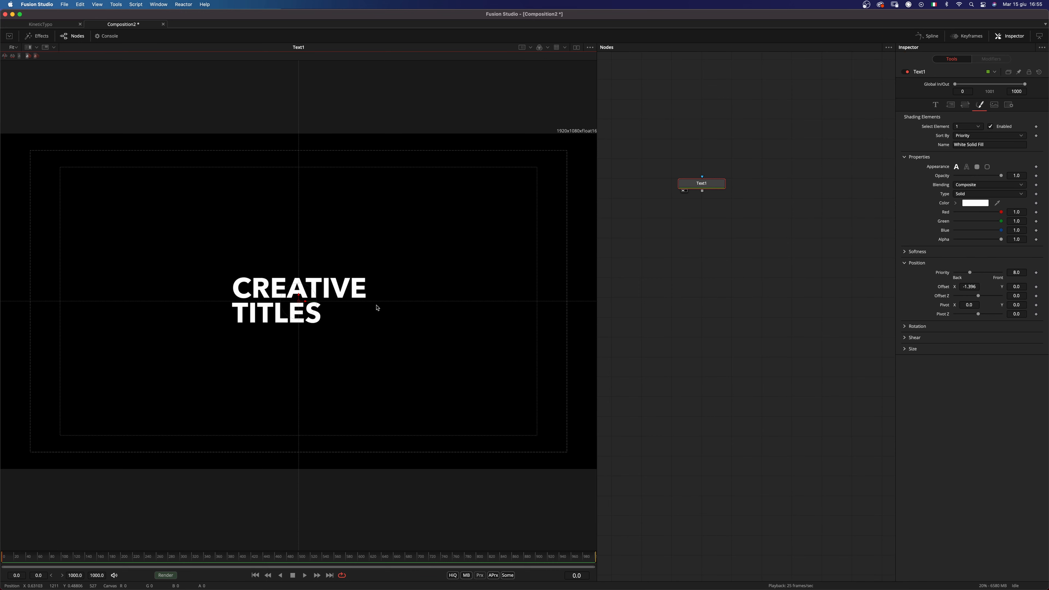
drag(972, 287, 963, 287)
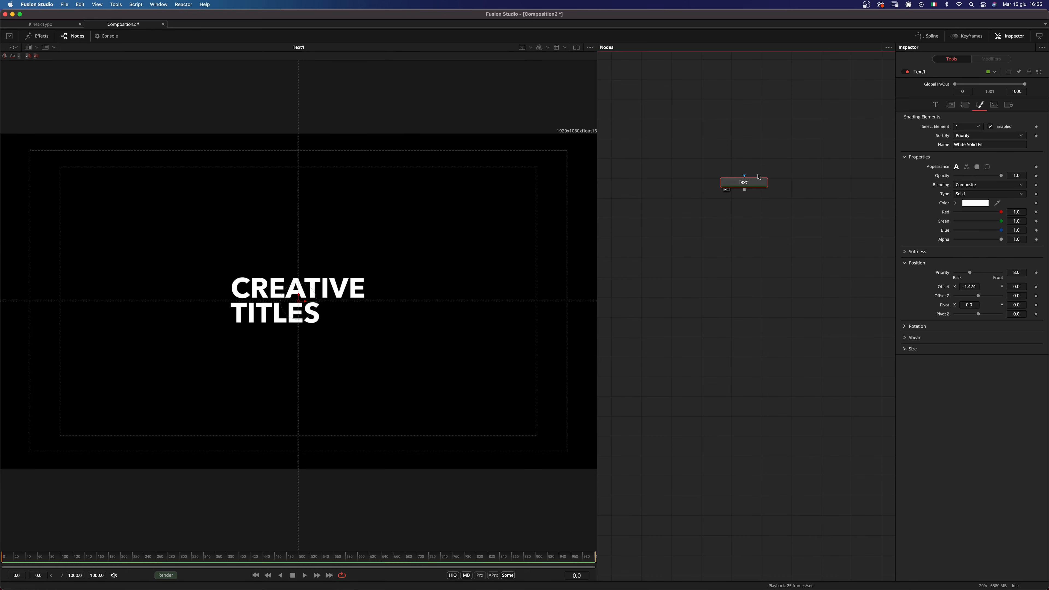
Apply a Follower modifier to the styled text of Text1.
click(936, 105)
click(946, 149)
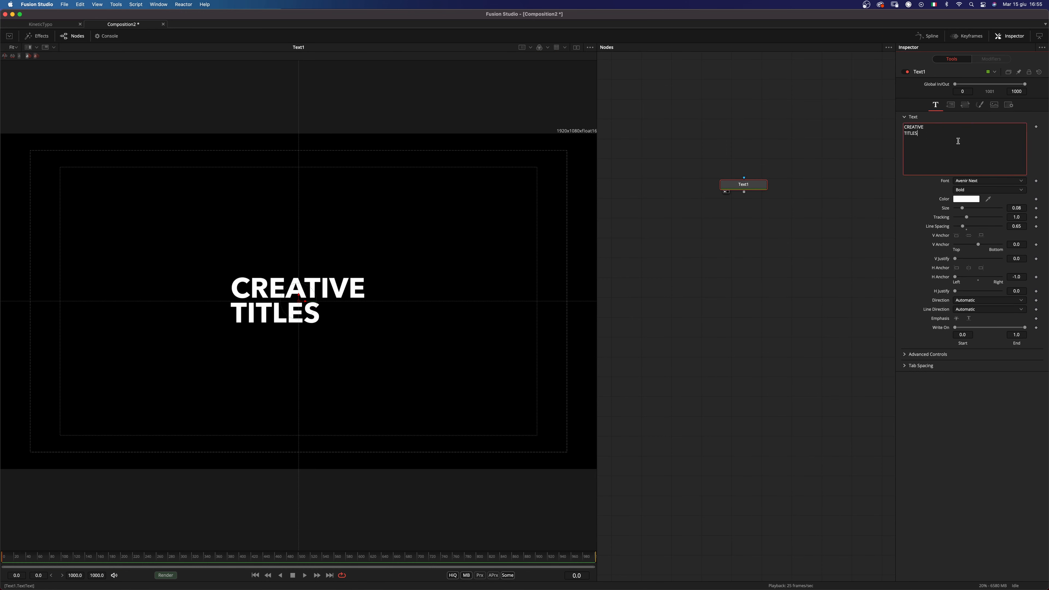
right_click(939, 142)
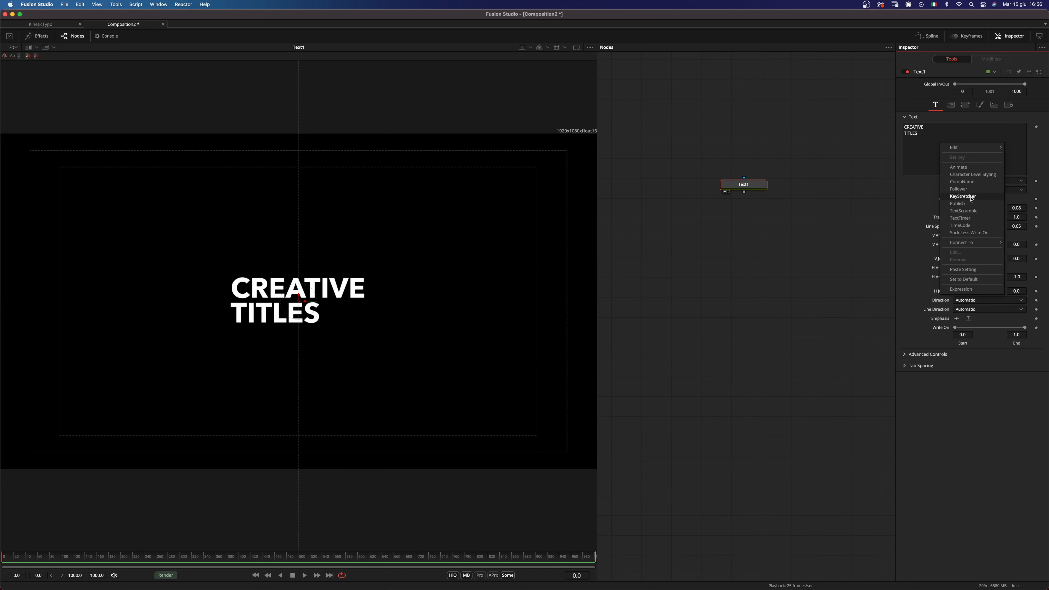
click(958, 189)
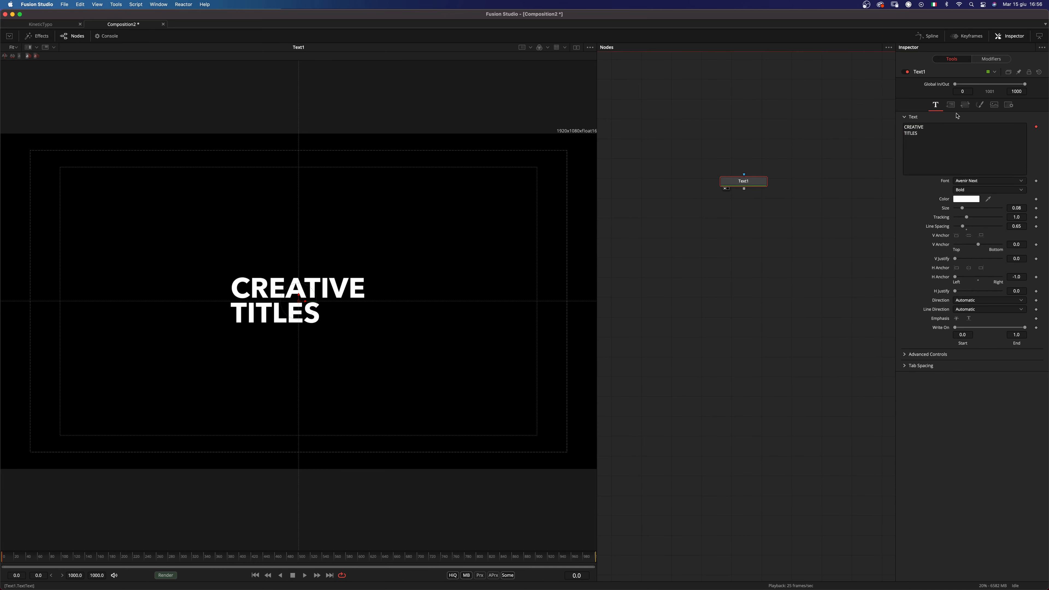
Set the transform mode of the Text1 node to Words.
click(951, 105)
click(963, 104)
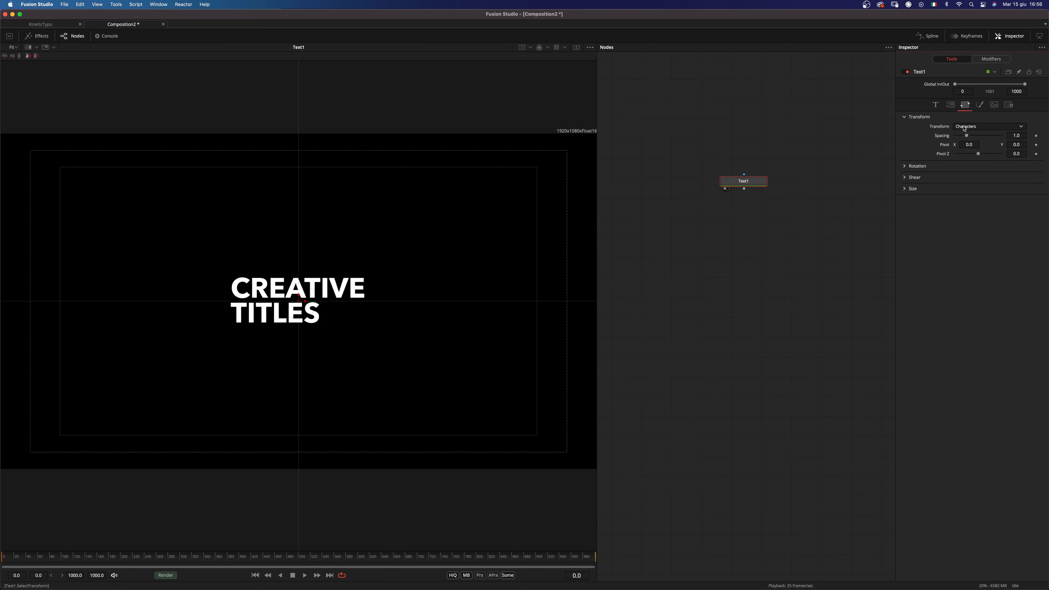
click(971, 126)
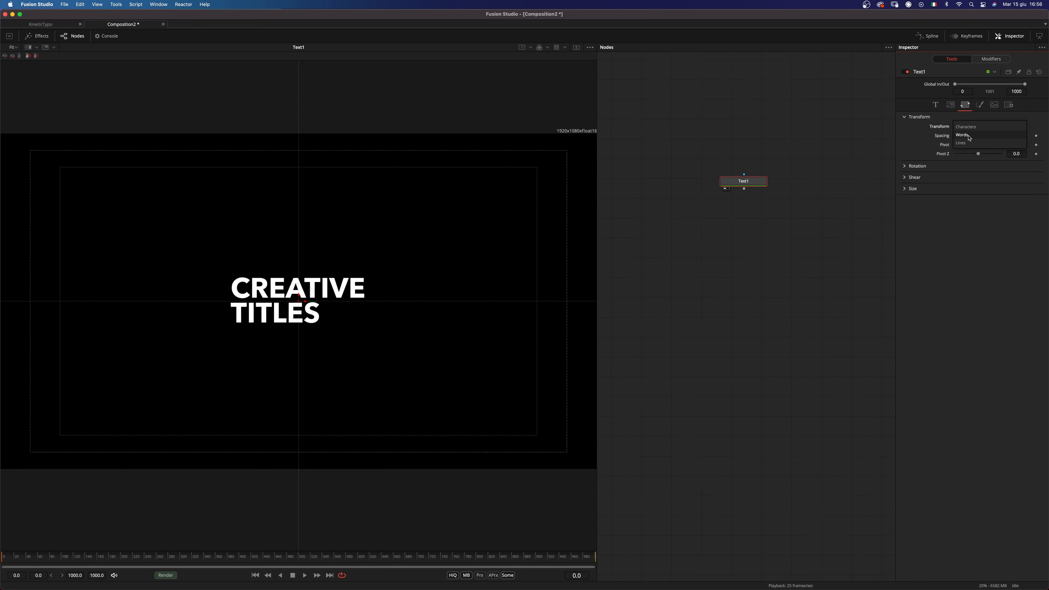
click(969, 137)
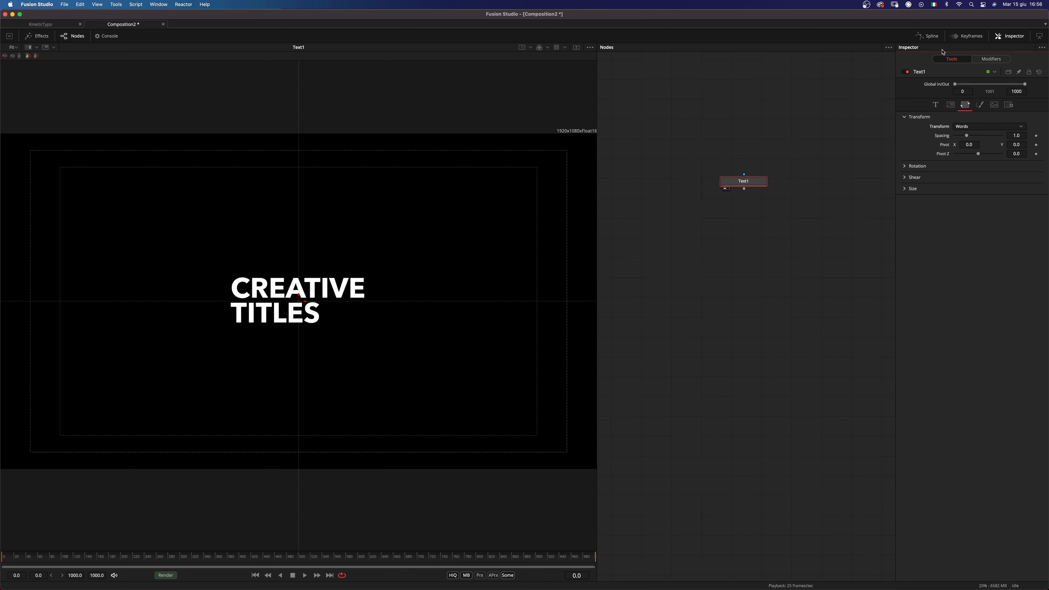
Set the Follower modifier's transform mode to Words.
click(991, 60)
click(975, 106)
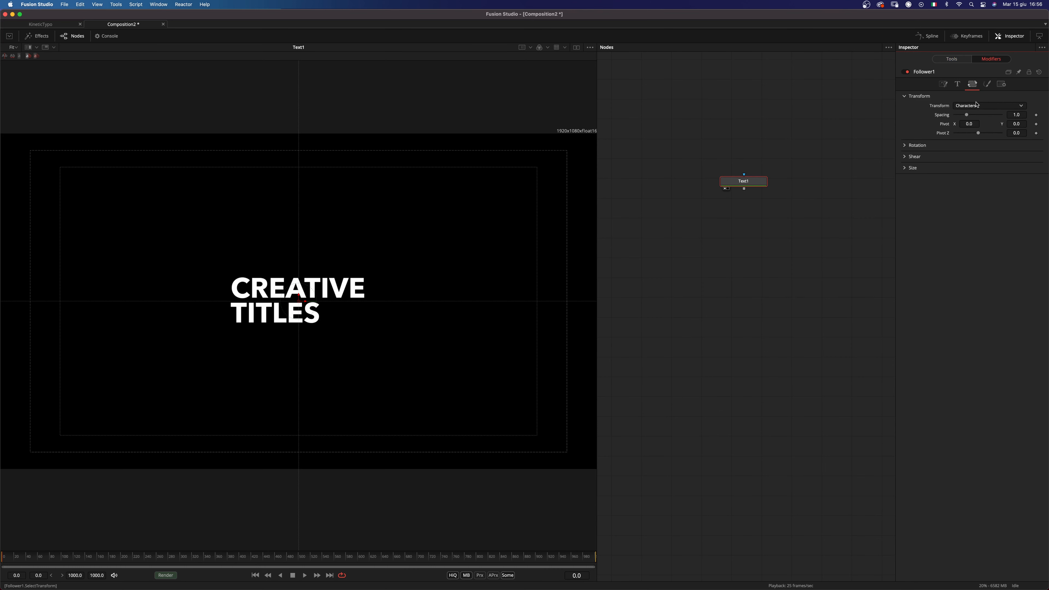
click(974, 115)
Keyframe the Follower's Size X from 0.0 at frame 0 to 1.0 at frame 2 and preview the animation.
click(913, 168)
click(317, 575)
drag(971, 178, 963, 188)
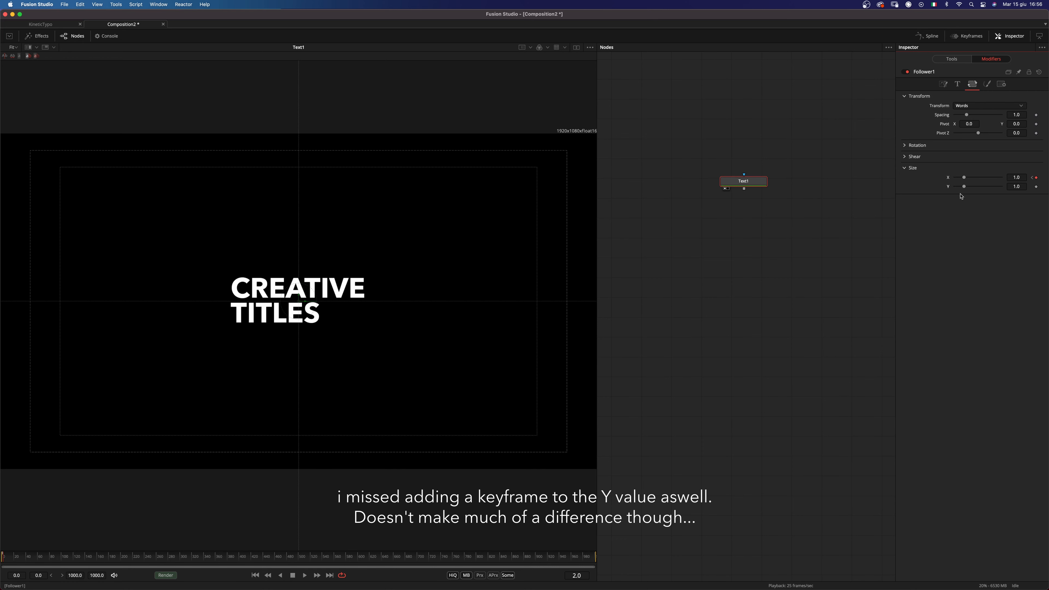
click(3, 558)
click(681, 300)
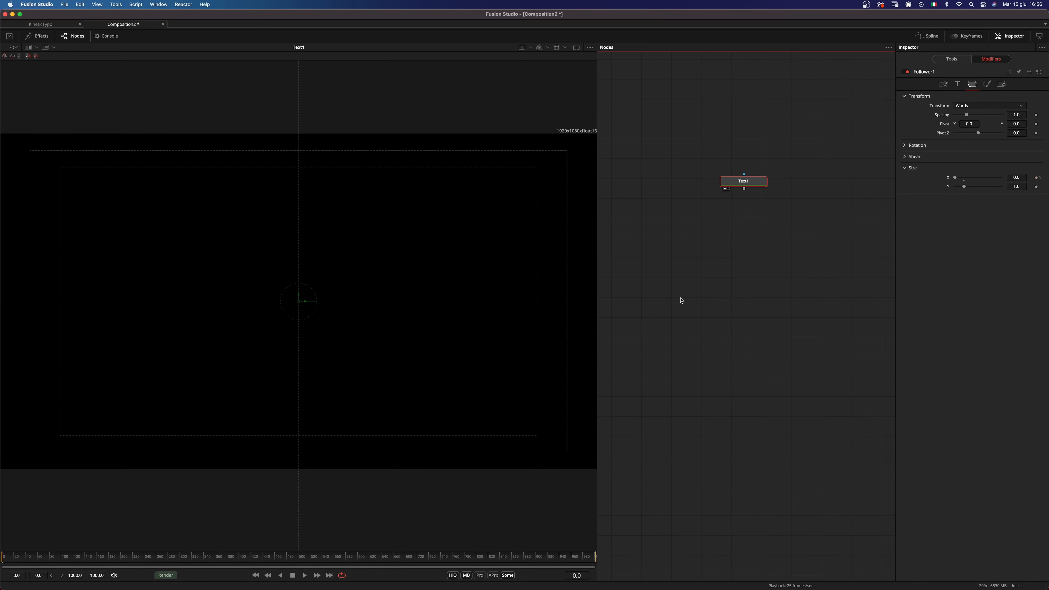
key(space)
key(space)
click(2, 558)
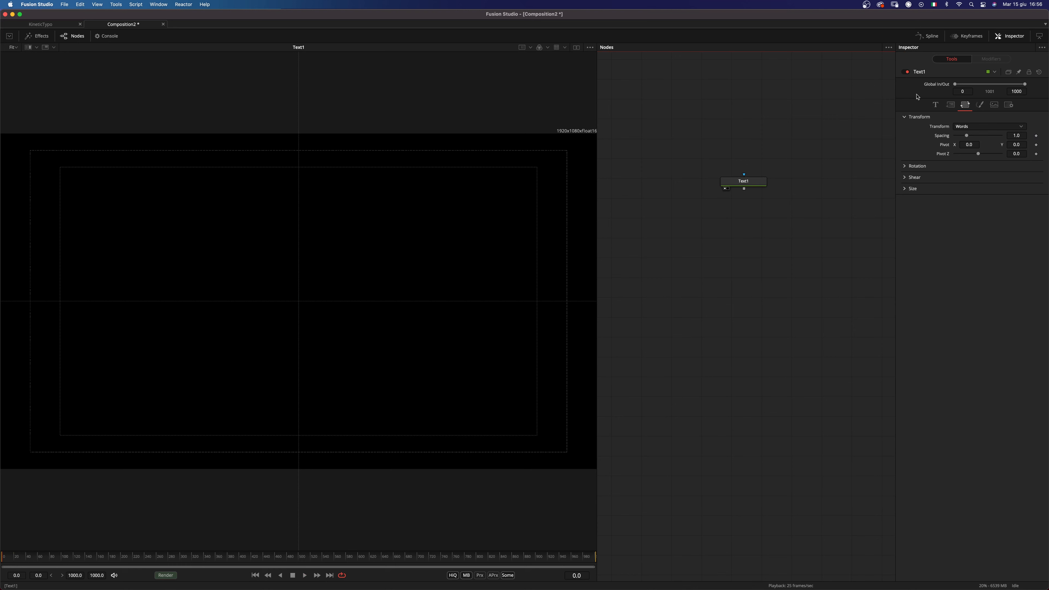
Set the Follower's delay between each character to 1.0 and play the animation.
click(760, 181)
click(990, 59)
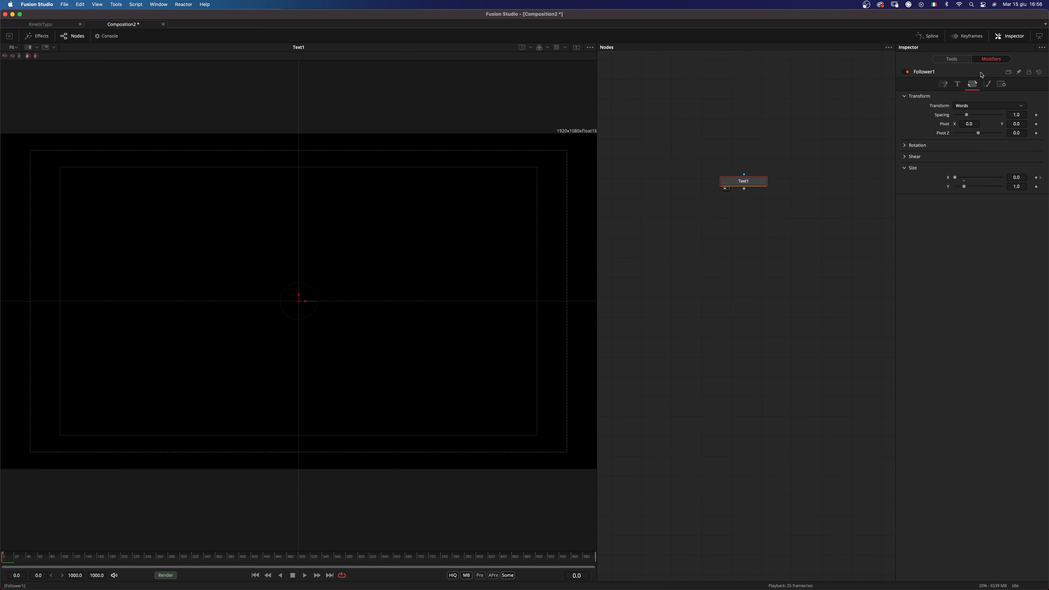
click(943, 86)
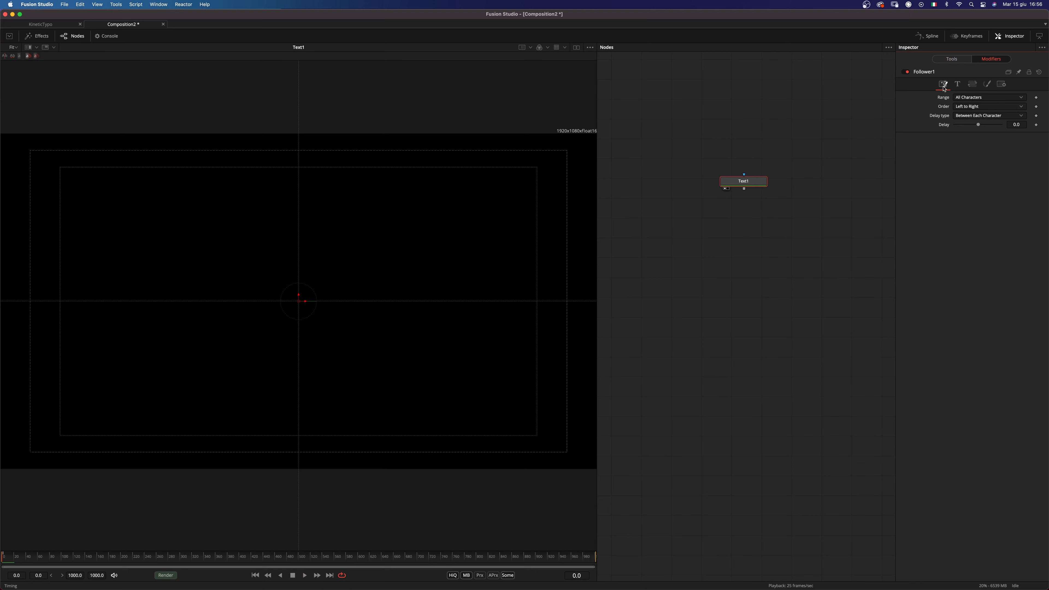
click(1021, 124)
text(1)
key(Return)
click(699, 353)
key(space)
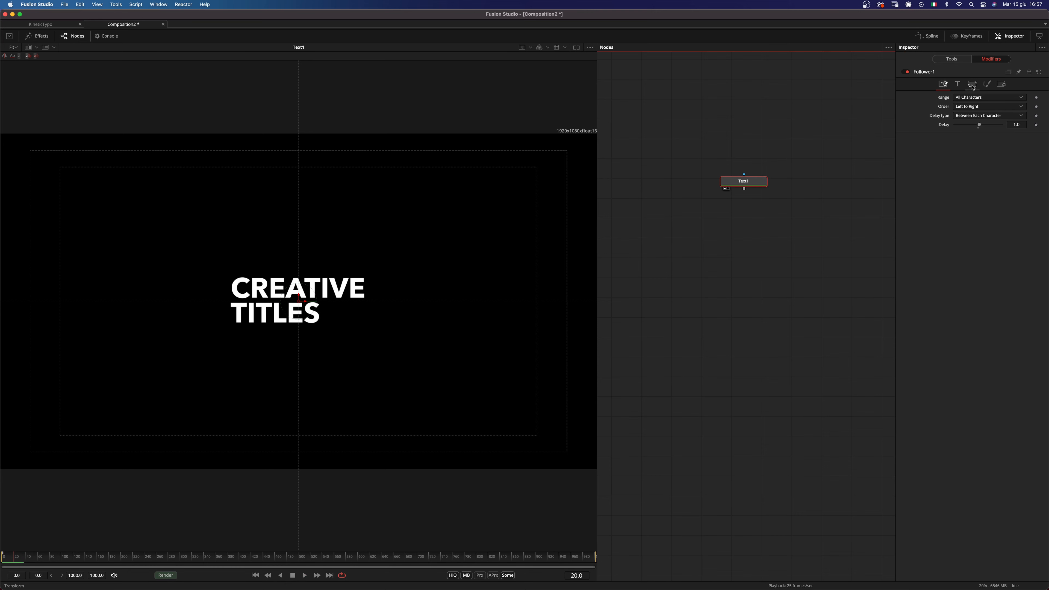
Add keyframes for Text1's layout Size and Z rotation at frame 20.
click(957, 86)
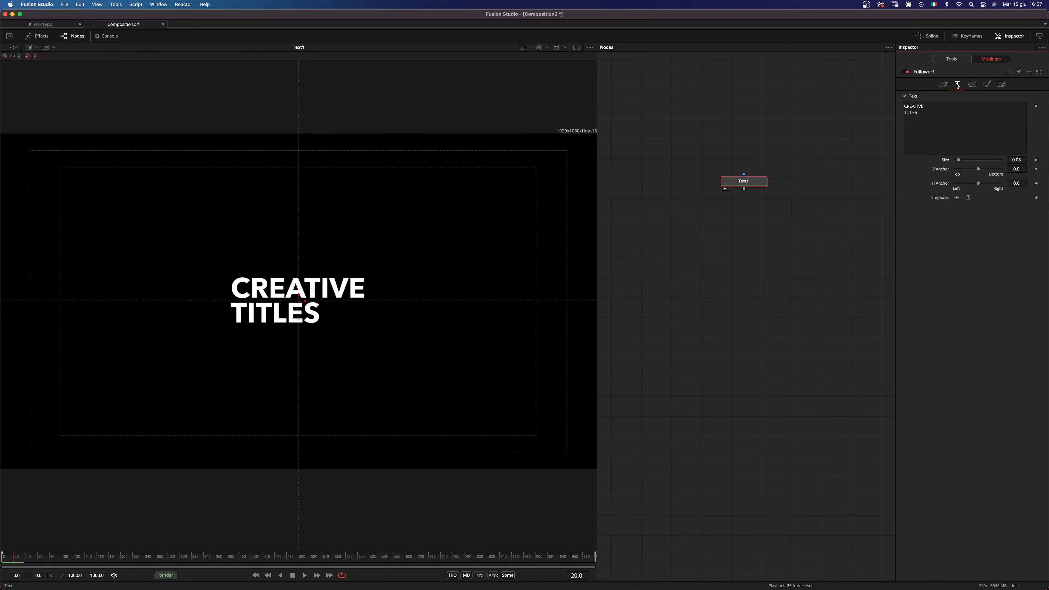
click(956, 63)
click(947, 108)
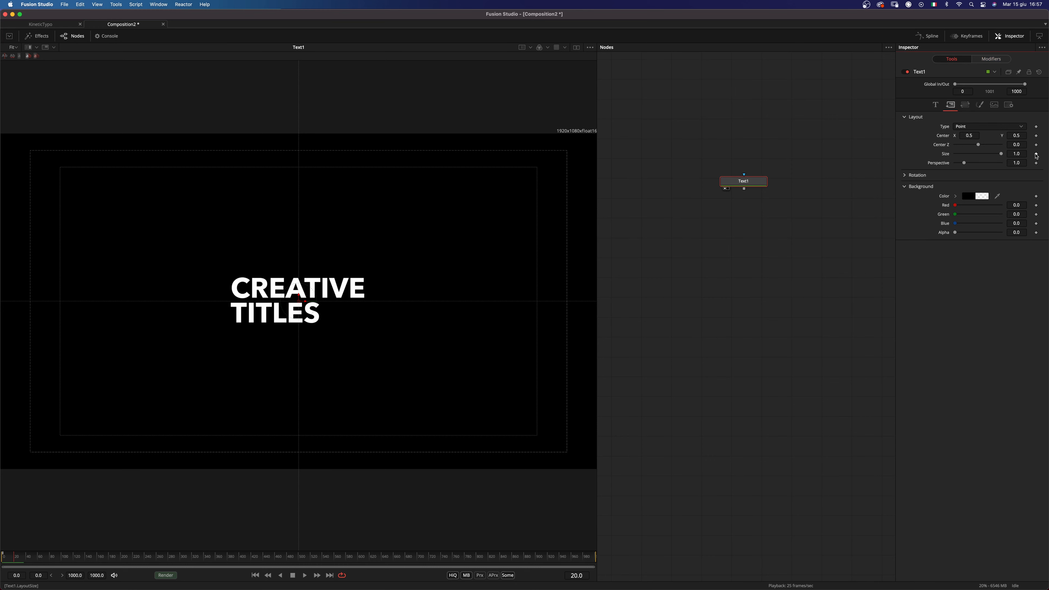
click(914, 175)
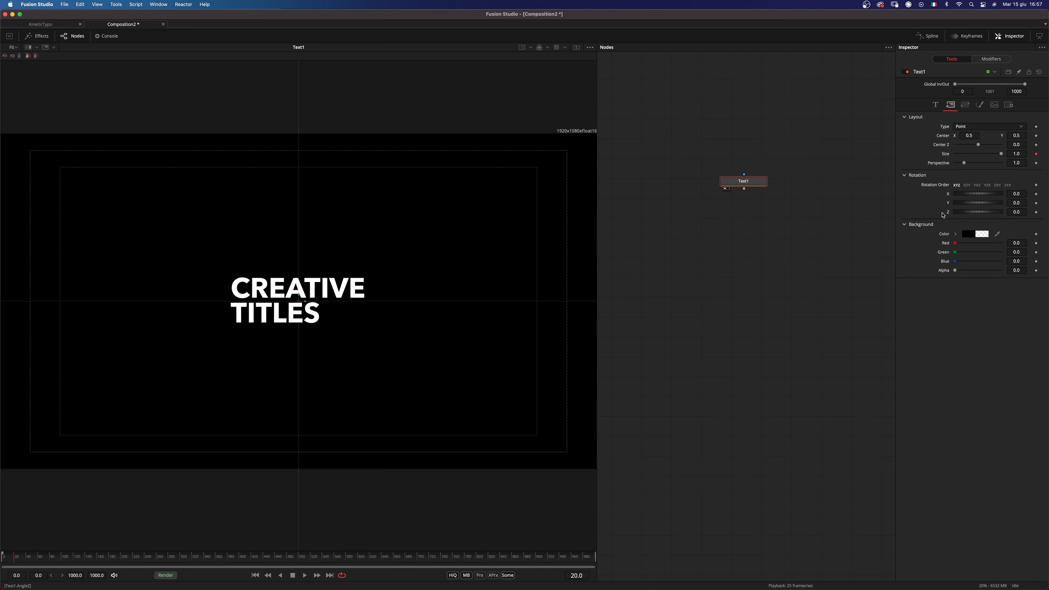
click(1036, 211)
Set Text1's layout Z rotation to -90 at frame 26.
click(1022, 211)
text(-90)
key(Tab)
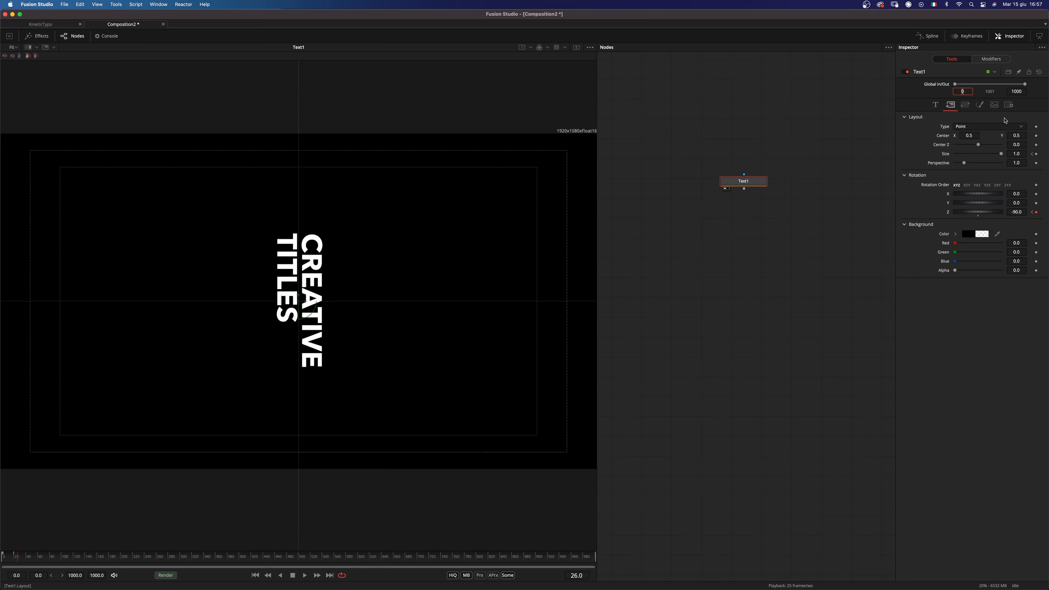
Set Text1's layout Size to 0.7 at frame 26.
drag(1001, 155, 887, 174)
click(1024, 159)
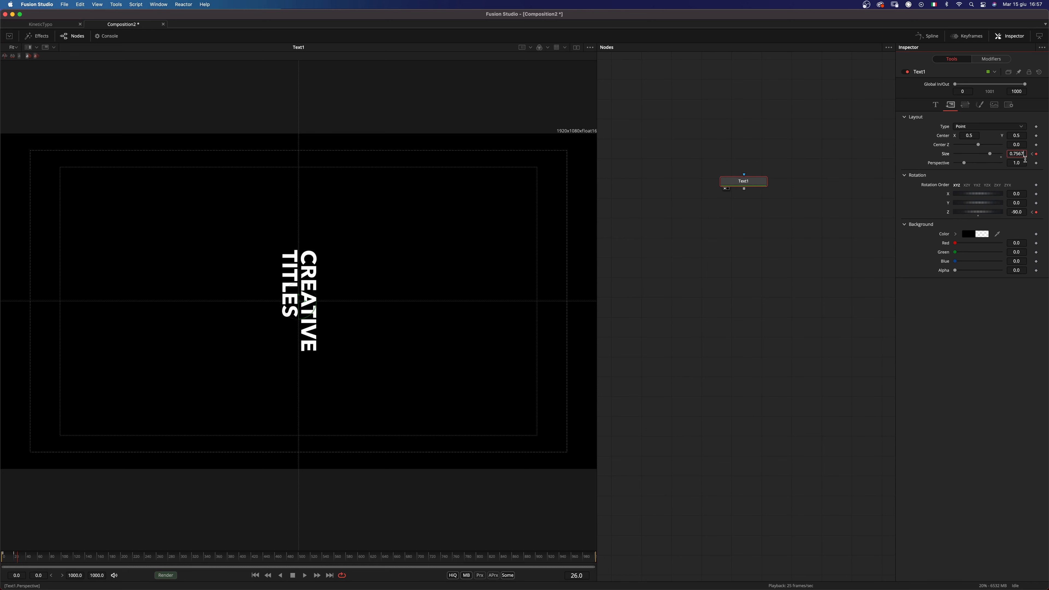
key(Return)
mouse_move(990, 154)
mouse_down()
mouse_move(973, 157)
mouse_move(1009, 147)
mouse_up()
text(0.7)
key(Tab)
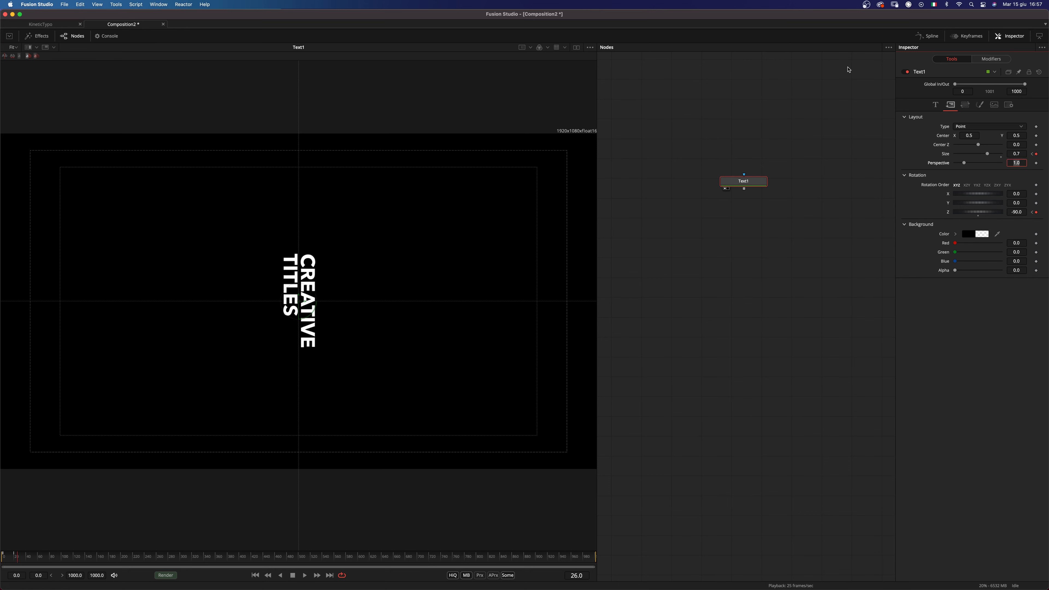
Open the spline editor, limit it to the selected tool, and display all of Text1's animation curves.
click(930, 37)
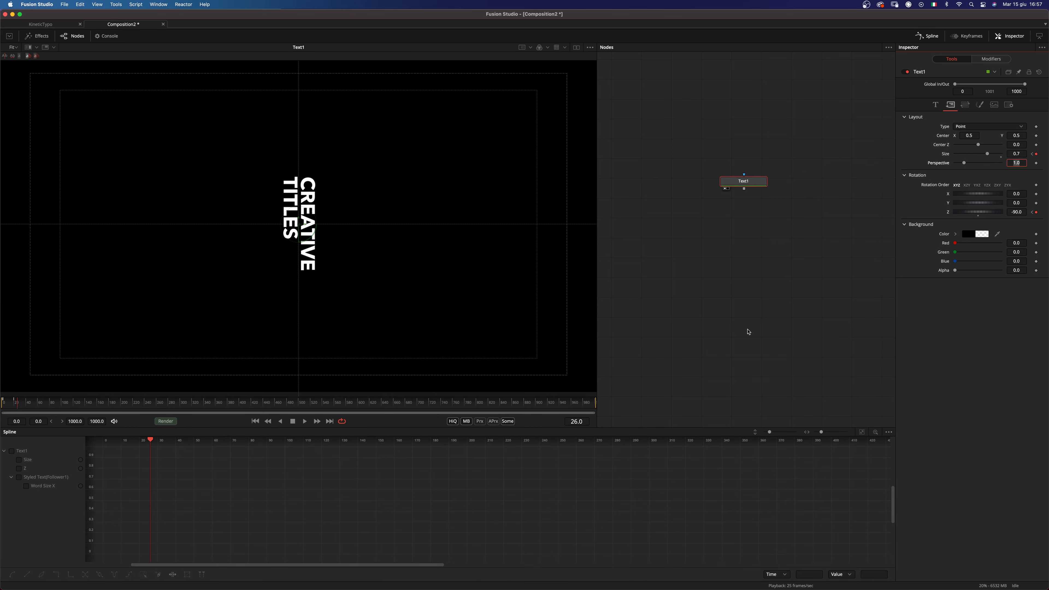
click(888, 432)
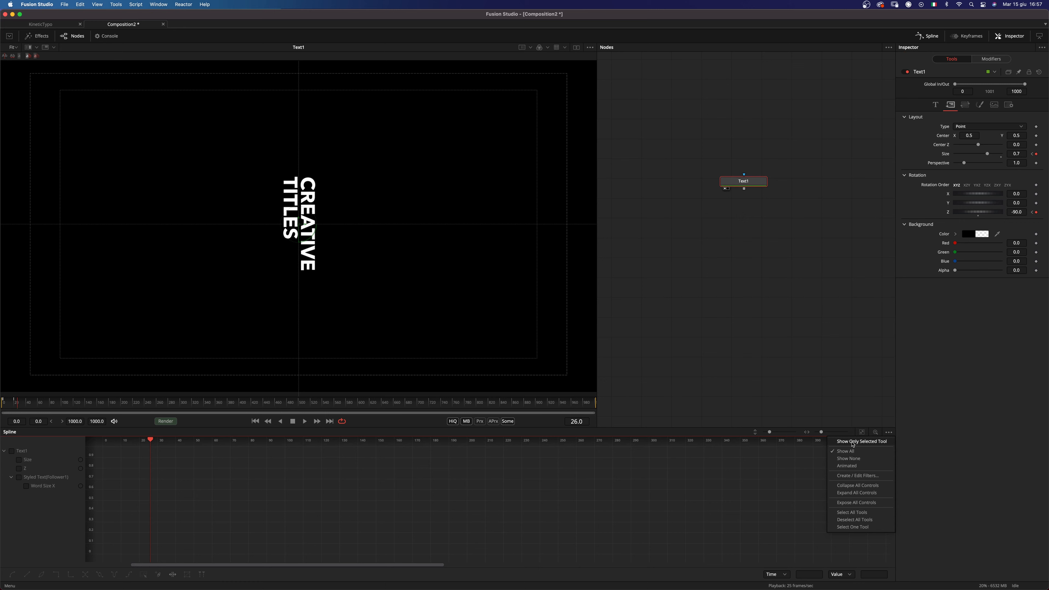
click(872, 442)
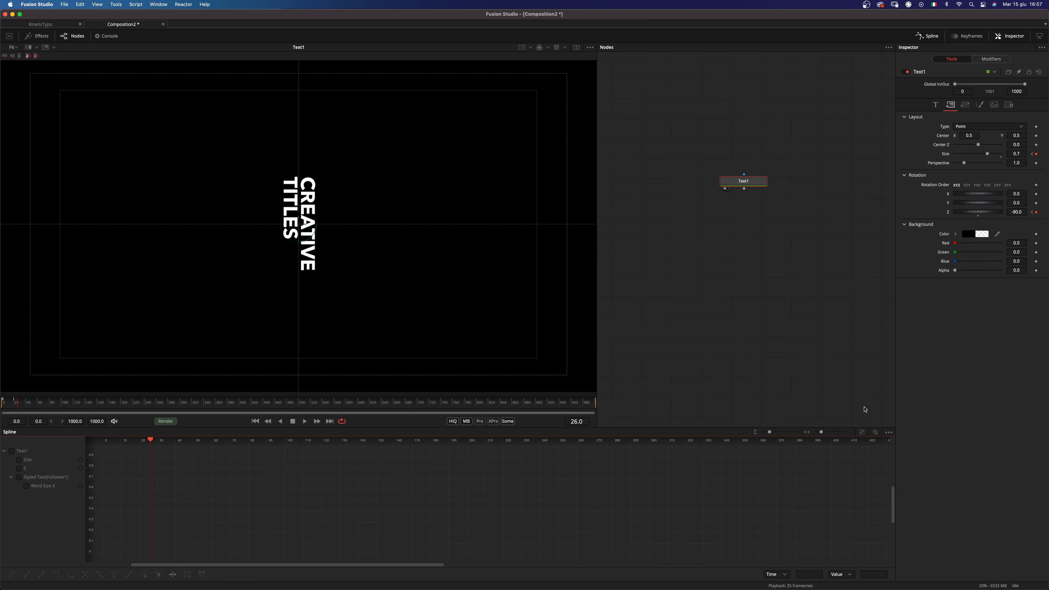
click(759, 184)
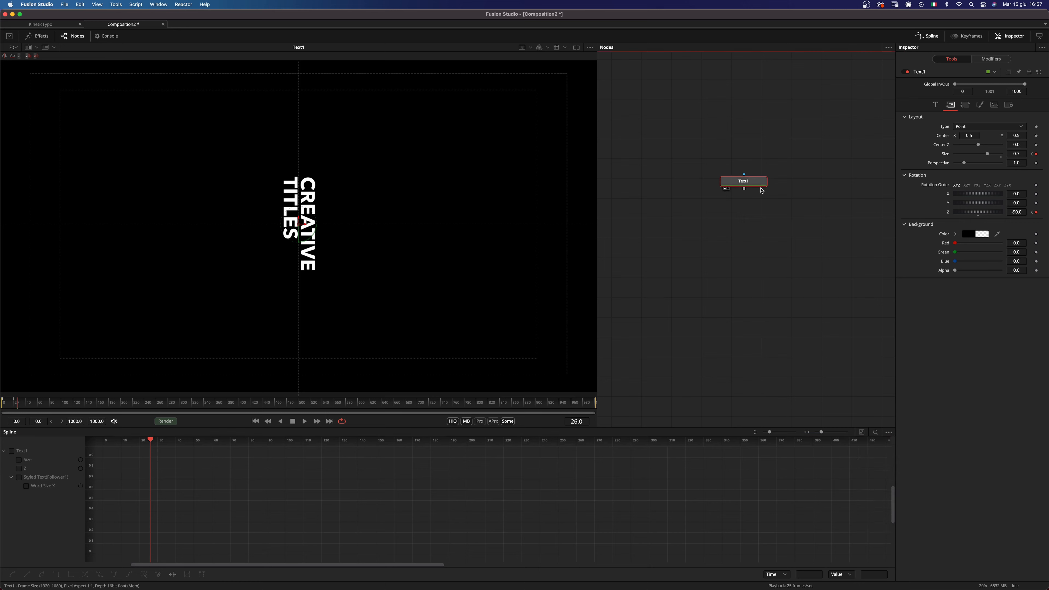
drag(755, 184, 757, 171)
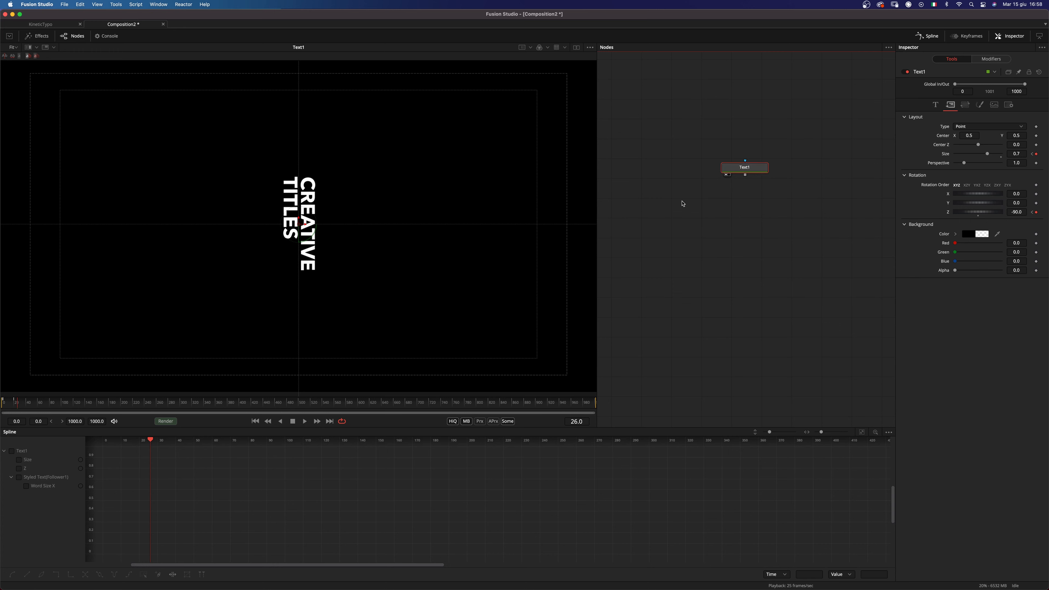
click(887, 437)
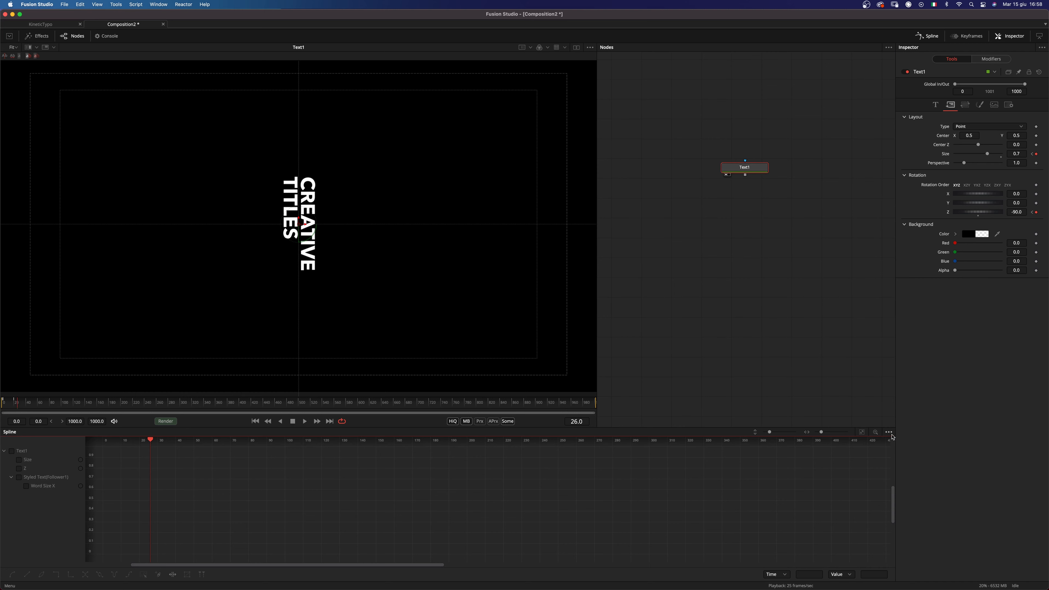
click(889, 432)
click(868, 444)
click(22, 450)
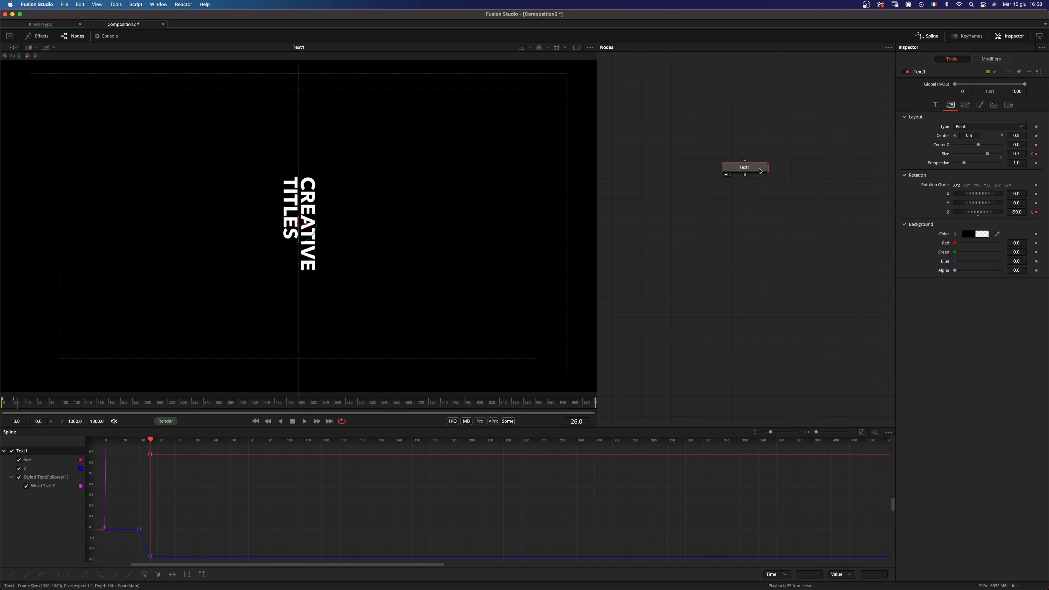
Smooth the Text1 Size and Z rotation keyframes between frames 20 and 26 in the spline editor.
drag(113, 546, 241, 530)
scroll(350, 499, down, 2)
key(super+f)
scroll(531, 508, down, 2)
drag(503, 499, 432, 523)
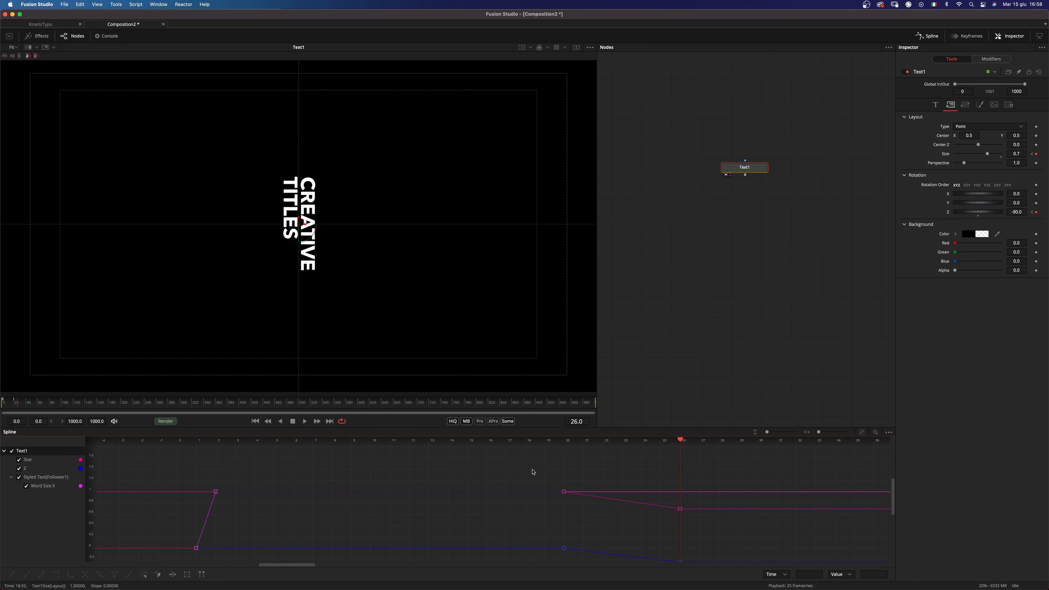
scroll(514, 475, up, 3)
drag(516, 478, 463, 465)
scroll(484, 494, down, 1)
drag(548, 526, 613, 561)
scroll(412, 468, down, 1)
key(s)
Play the title animation twice from the start to review the smoothed motion.
drag(17, 403, 1, 404)
click(722, 298)
key(space)
key(space)
drag(19, 403, 1, 404)
key(space)
key(space)
Enable motion blur on Text1 with quality 2 and shutter angle 180, and play the animation from the start.
click(744, 169)
click(1008, 105)
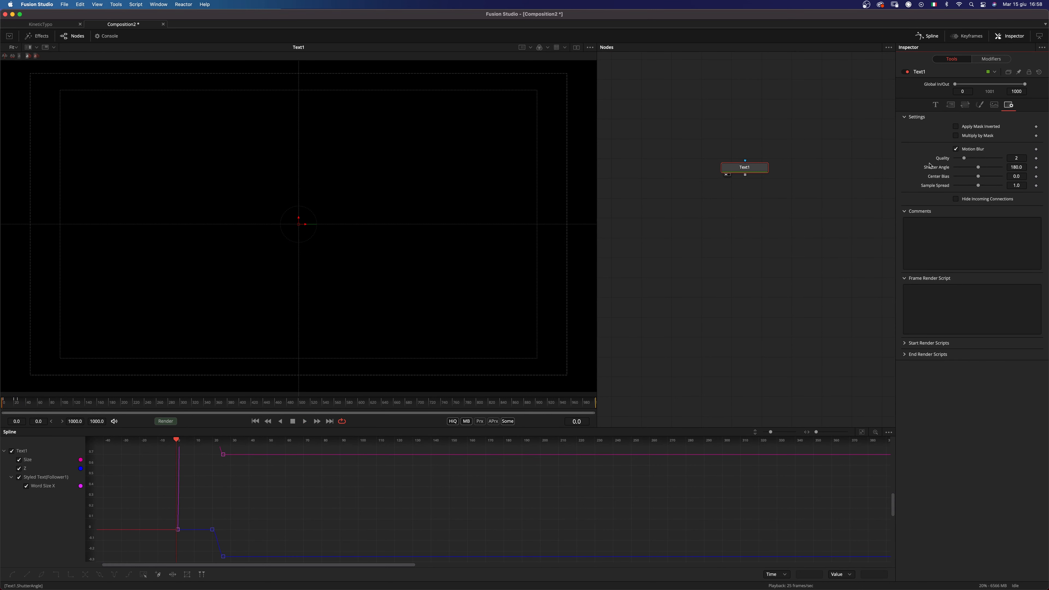
key(space)
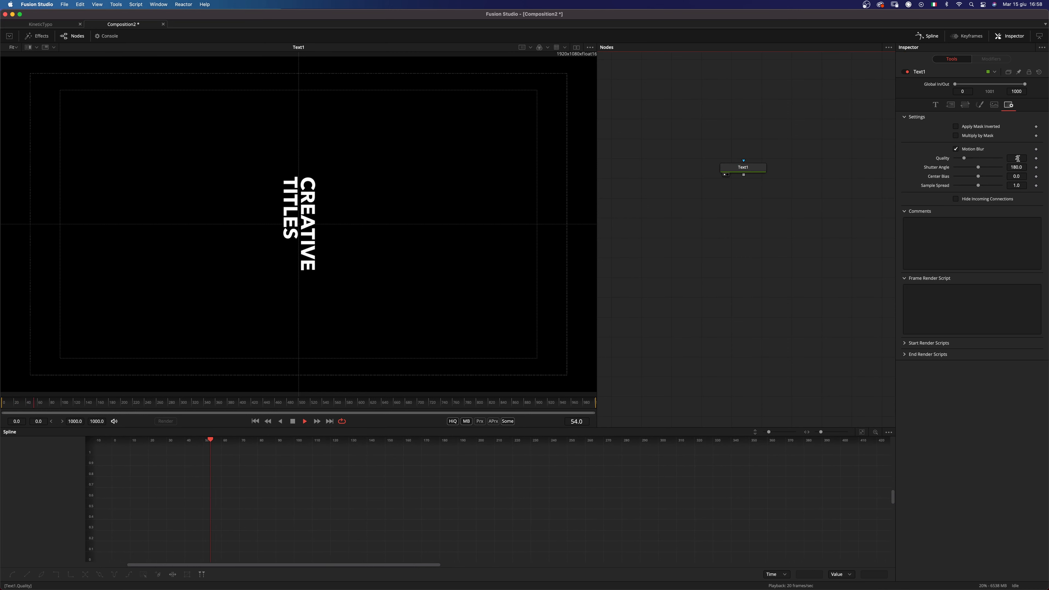
key(space)
drag(19, 403, 5, 404)
key(space)
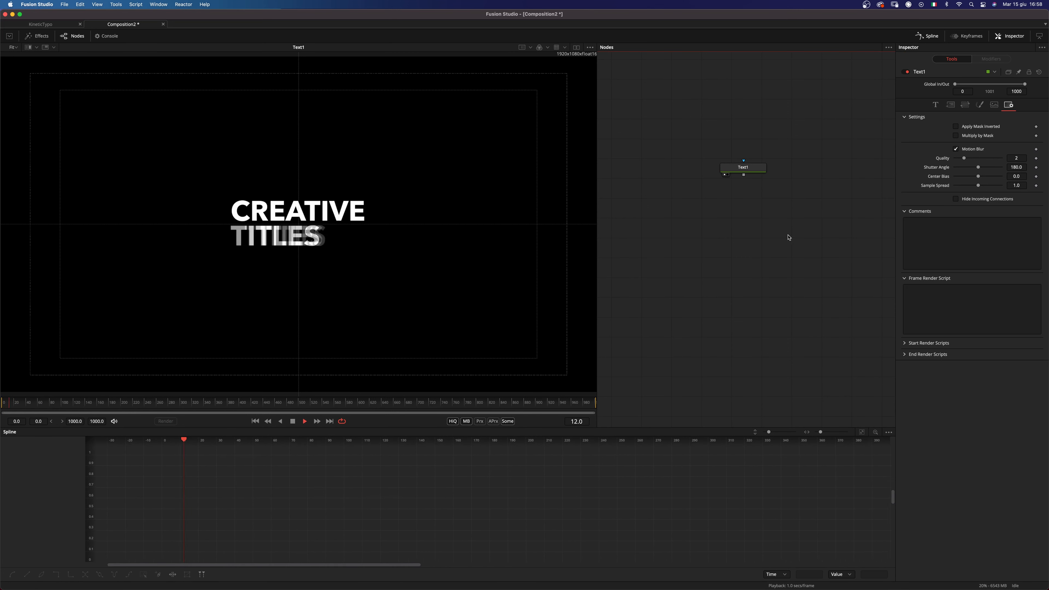
key(space)
click(5, 406)
key(space)
key(space)
Ease Text1's Size and Z rotation keyframes at frames 20 and 26, with ease in about 44.9 and ease out about 42.1.
click(750, 168)
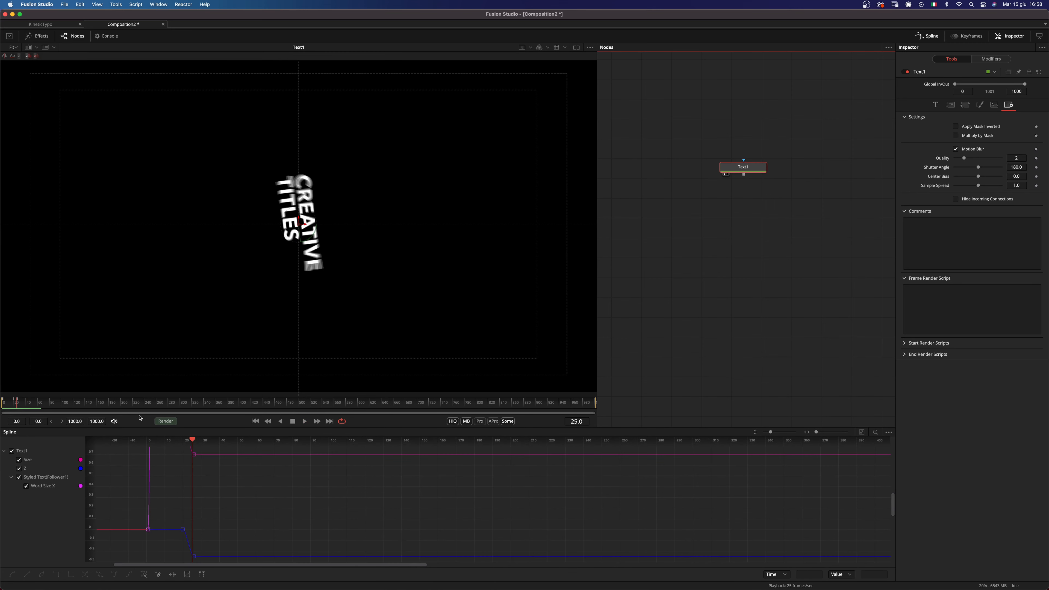
drag(272, 512, 392, 501)
scroll(302, 520, down, 1)
scroll(286, 515, down, 1)
key(super+f)
scroll(387, 521, down, 1)
drag(595, 454, 777, 569)
key(t)
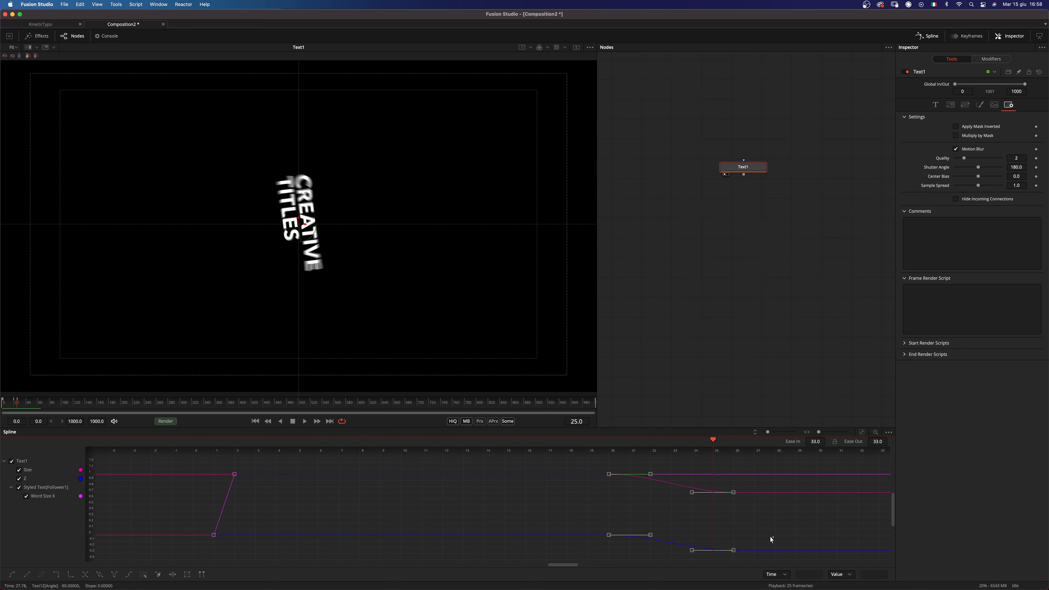
drag(703, 488, 644, 486)
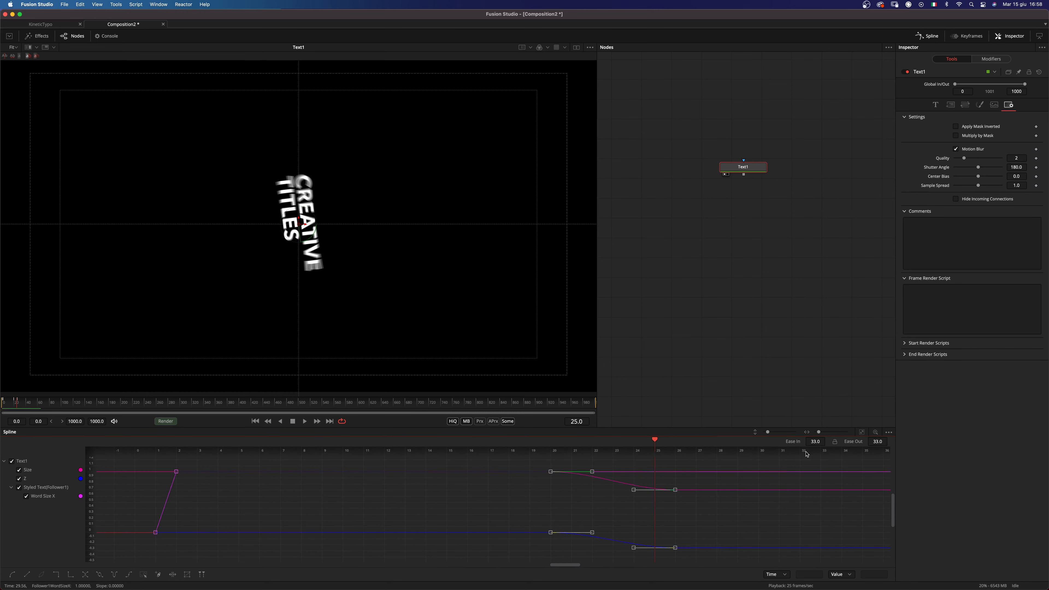
drag(815, 441, 890, 436)
Play the animation from the start to check the adjusted easing.
key(space)
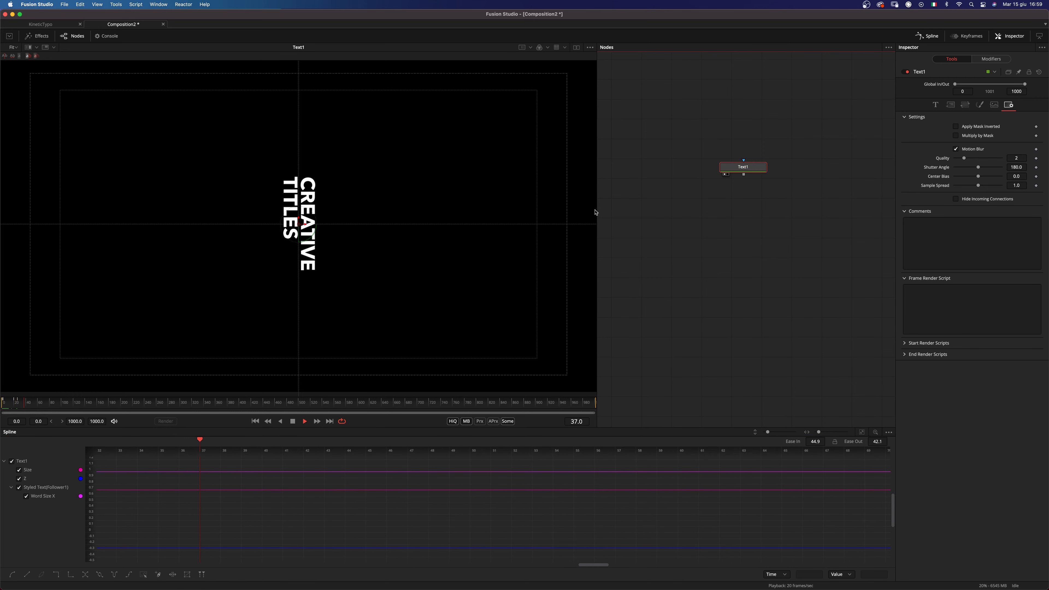
key(space)
click(13, 407)
drag(13, 406, 3, 406)
key(space)
key(space)
Add a keyframe for Text1's fill color at frame 20.
click(16, 406)
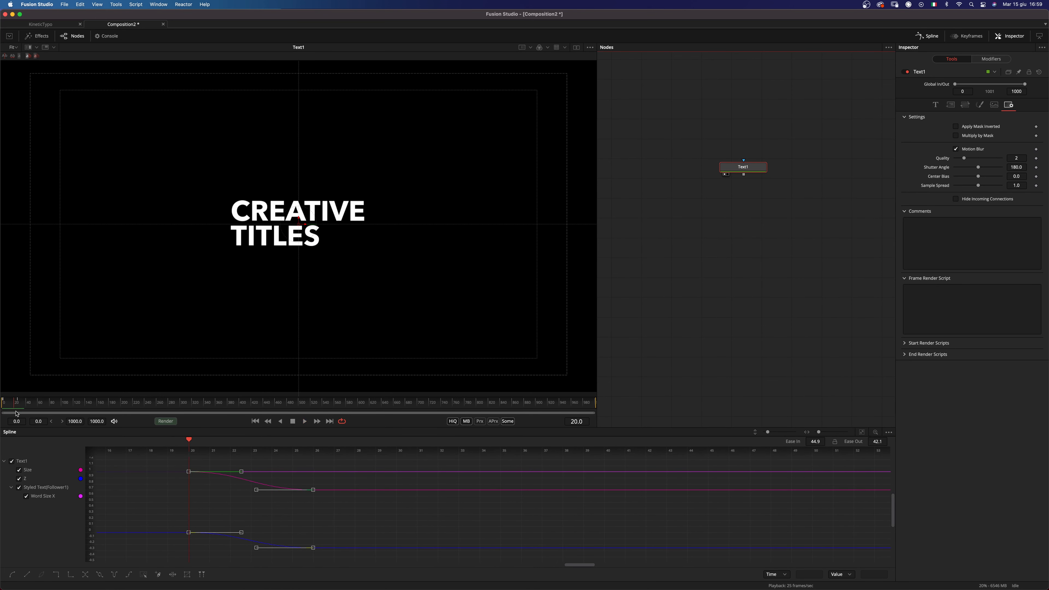
click(756, 167)
click(980, 105)
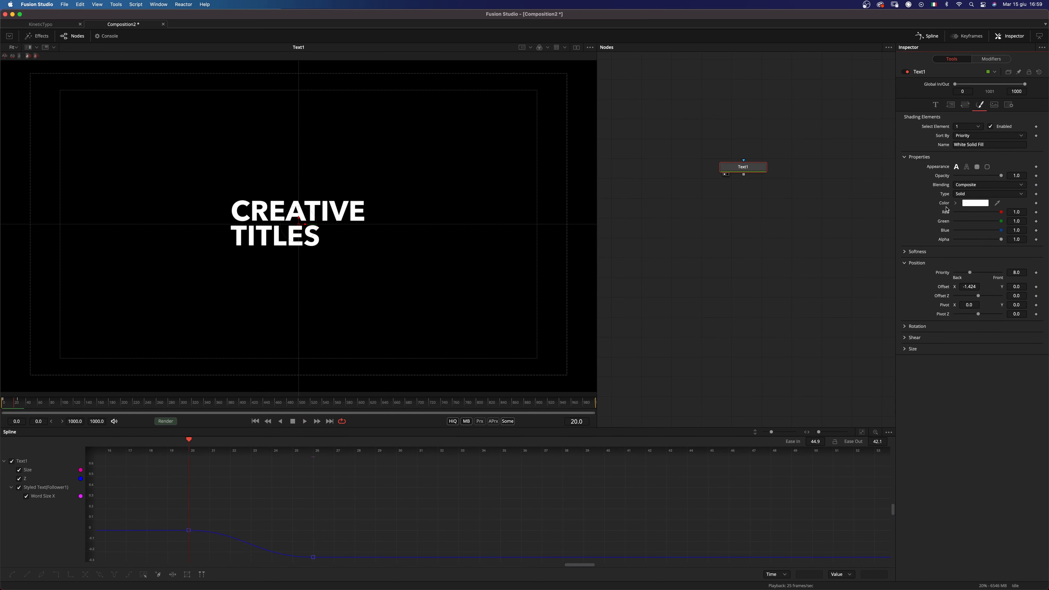
click(1035, 203)
Set Text1's fill color at frame 26 to light red with saturation about 0.687, and select the color keyframes for easing and playback.
drag(14, 408, 18, 408)
click(186, 445)
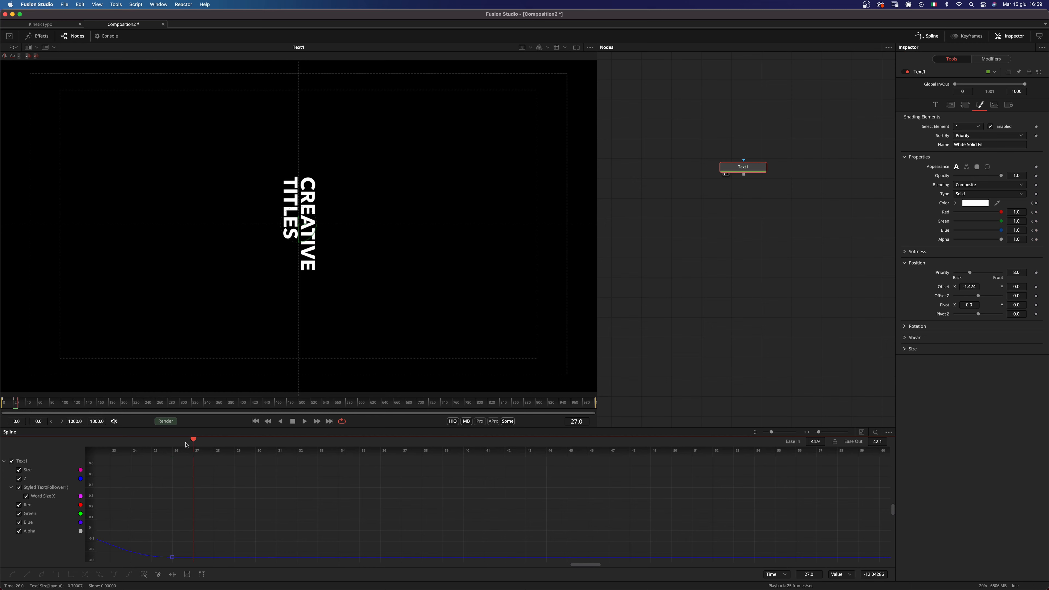
click(954, 203)
drag(988, 212, 993, 207)
scroll(269, 506, down, 2)
drag(206, 522, 312, 571)
drag(176, 468, 204, 504)
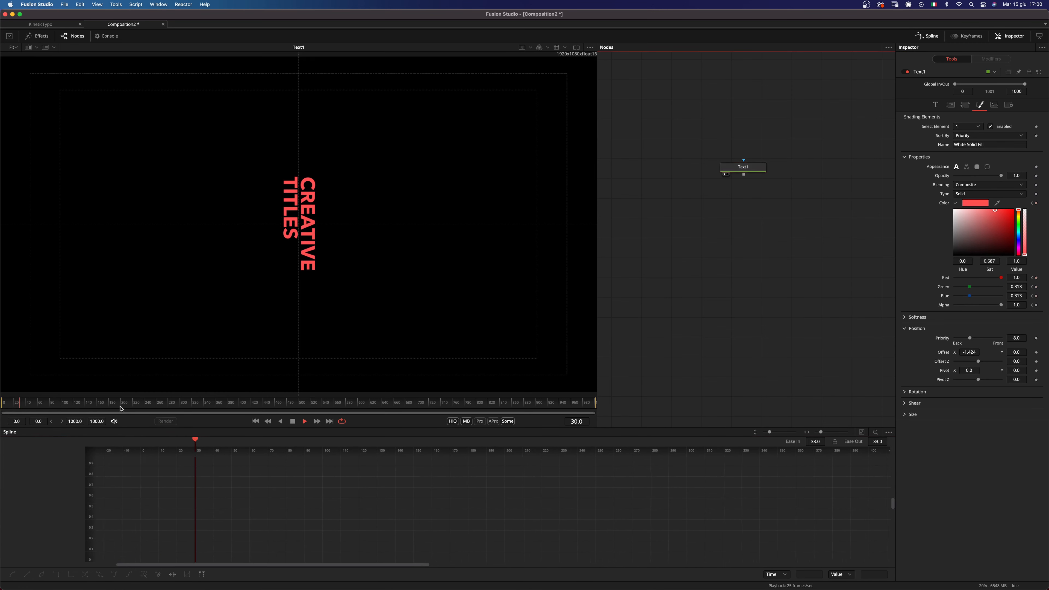
key(space)
At frame 28, merge a new Text+ node over Text1 and enter "FOR FUSION STUDIO" on three lines.
click(16, 404)
drag(16, 407, 18, 406)
click(750, 167)
key(shift+space)
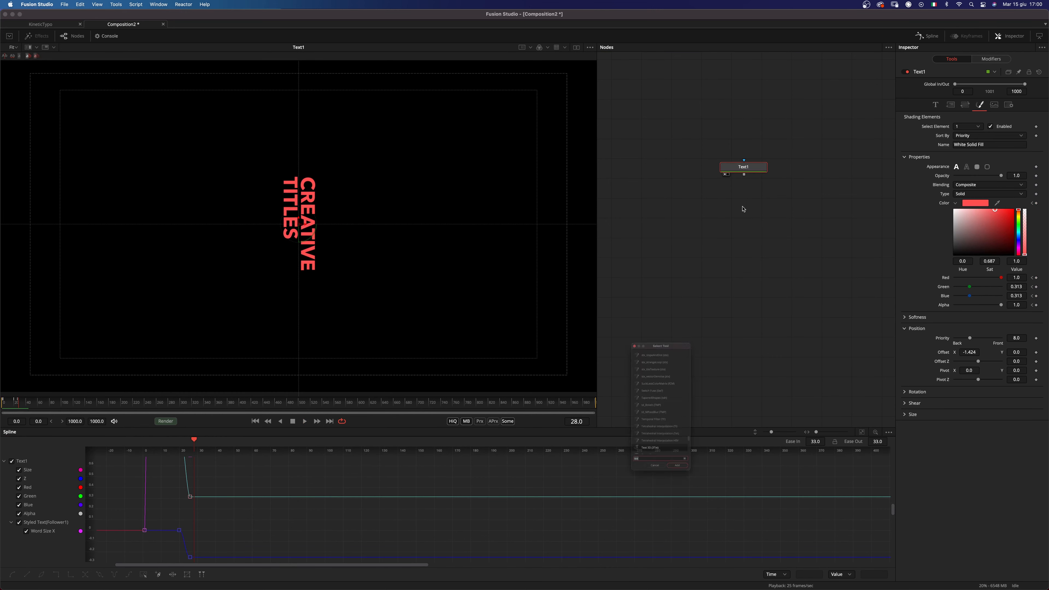
text(text+)
key(Return)
click(942, 127)
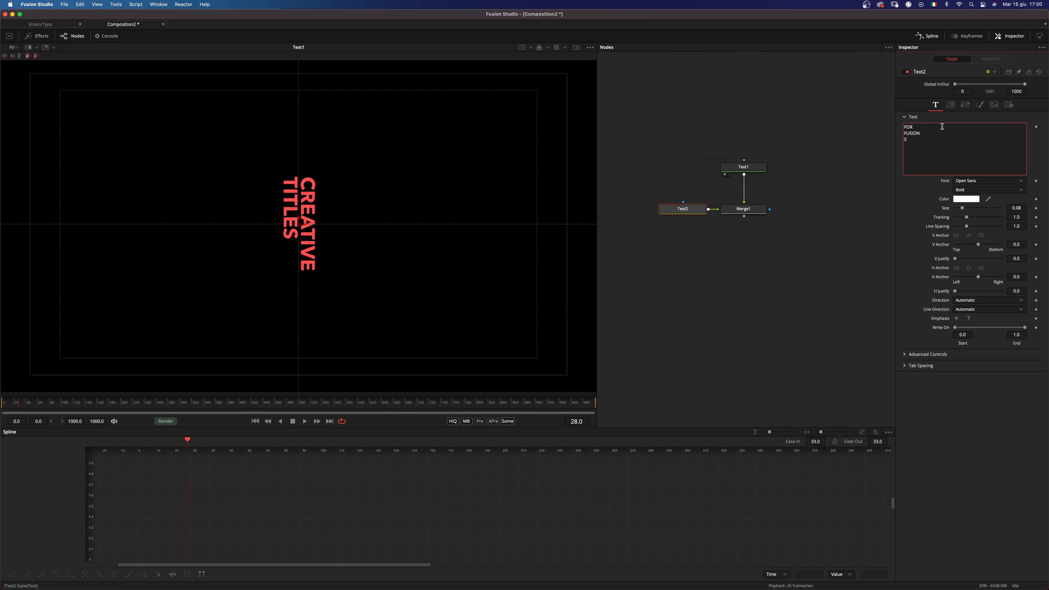
Set Text2's font to Avenir Next, its line spacing to 0.65 and its horizontal anchor to left.
click(987, 182)
click(986, 125)
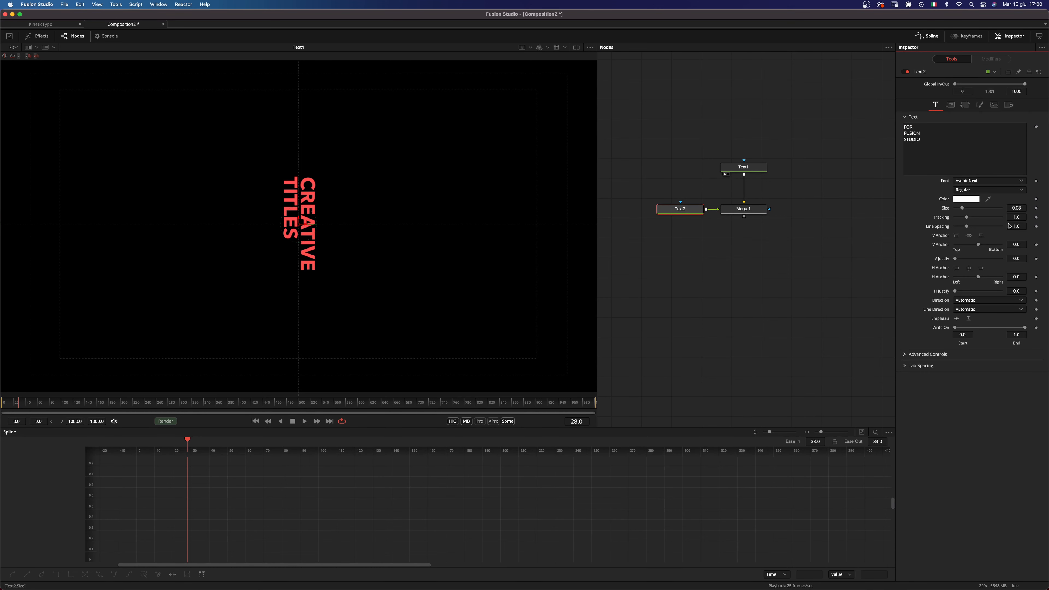
drag(1024, 226, 1022, 223)
text(.65)
key(Tab)
click(979, 276)
Show Merge1 in the viewer and set Text2's font style to Bold.
drag(743, 209, 430, 234)
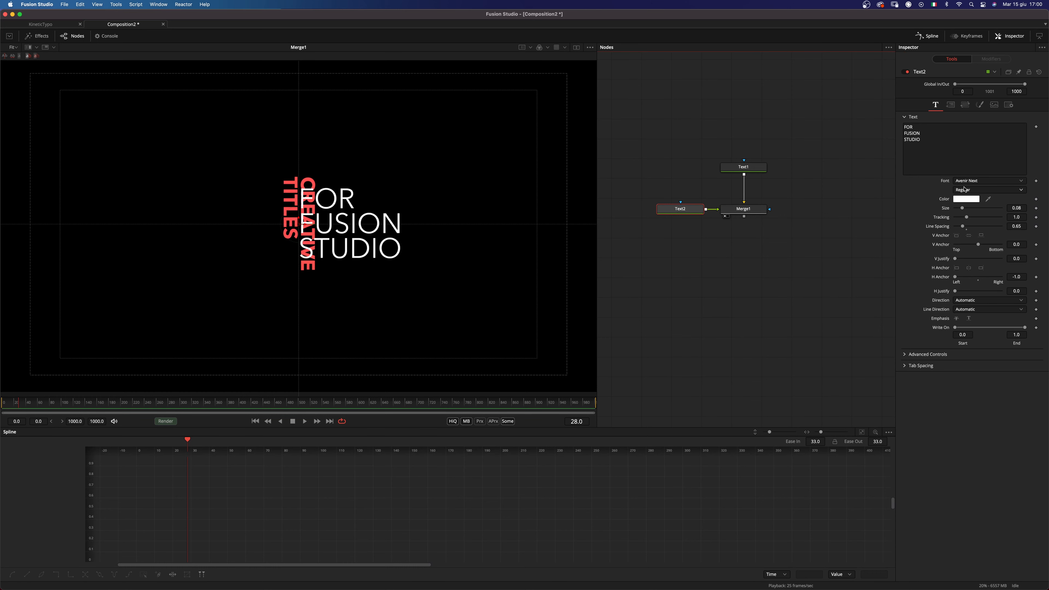
click(985, 191)
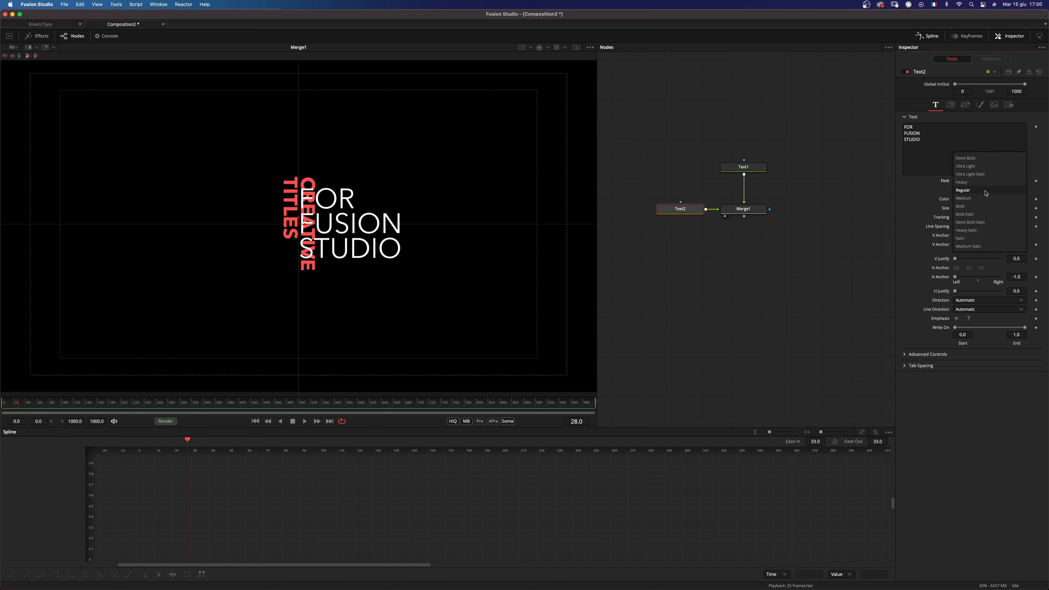
click(966, 206)
Move "FOR FUSION STUDIO" just to the right of the vertical title and enlarge its size to about 0.1047.
click(694, 209)
drag(306, 223, 325, 225)
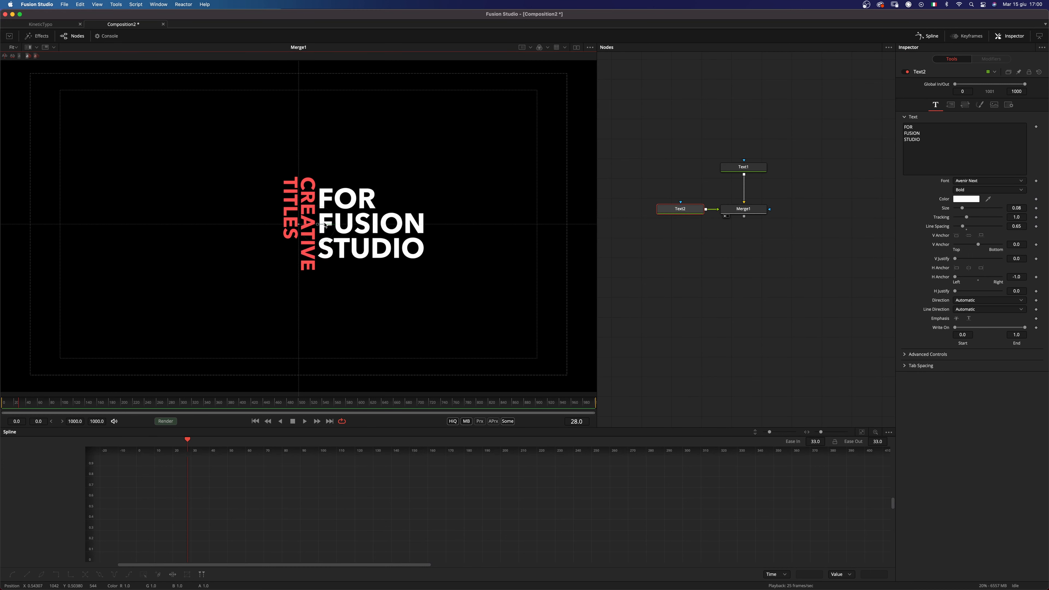
drag(962, 207, 986, 210)
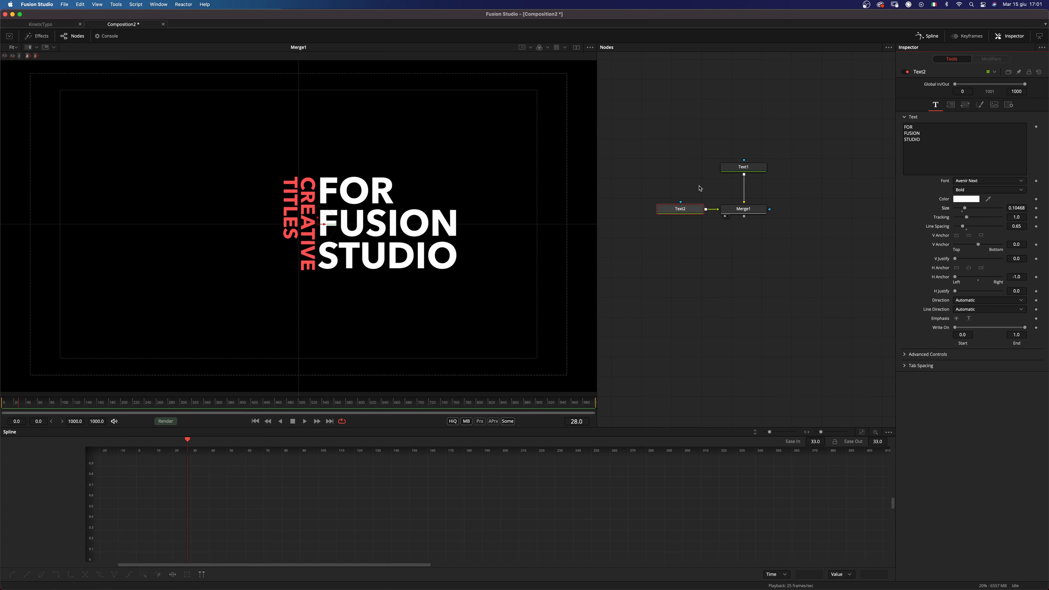
Align the two texts by setting Text1's shading X offset to about -1.465 and Text2's size to about 0.1052.
click(753, 171)
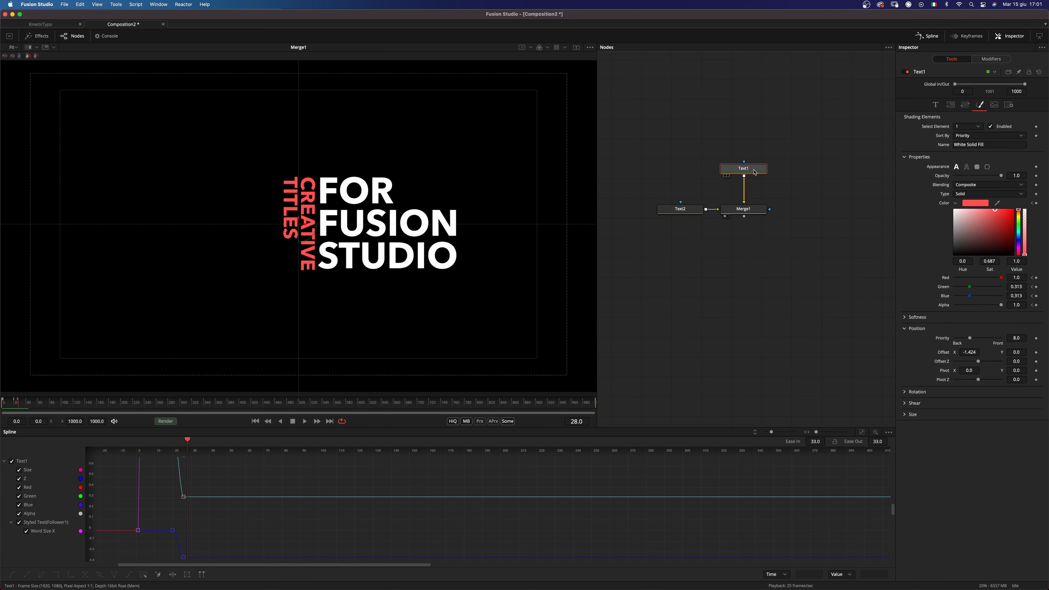
click(970, 351)
drag(970, 352, 962, 352)
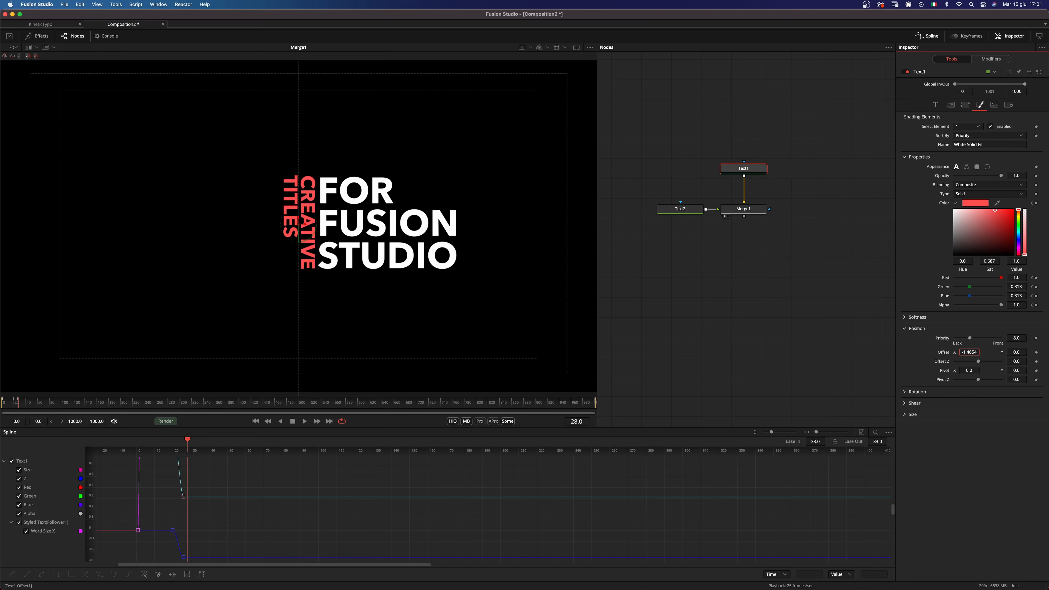
click(679, 209)
drag(962, 212, 968, 209)
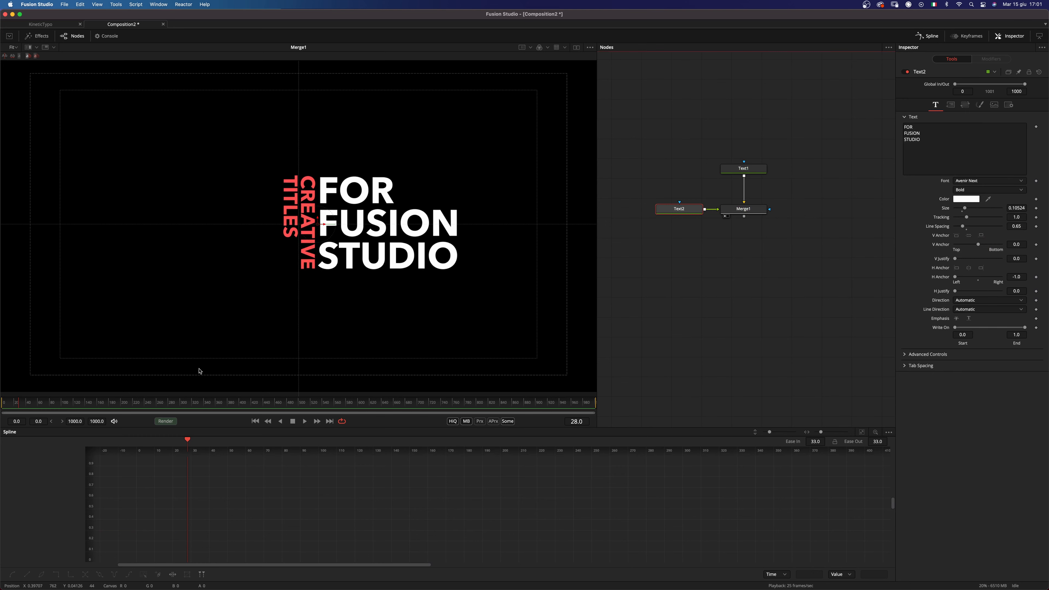
Play the merged title animation from the start to see where the second text should enter.
drag(19, 403, 1, 407)
key(space)
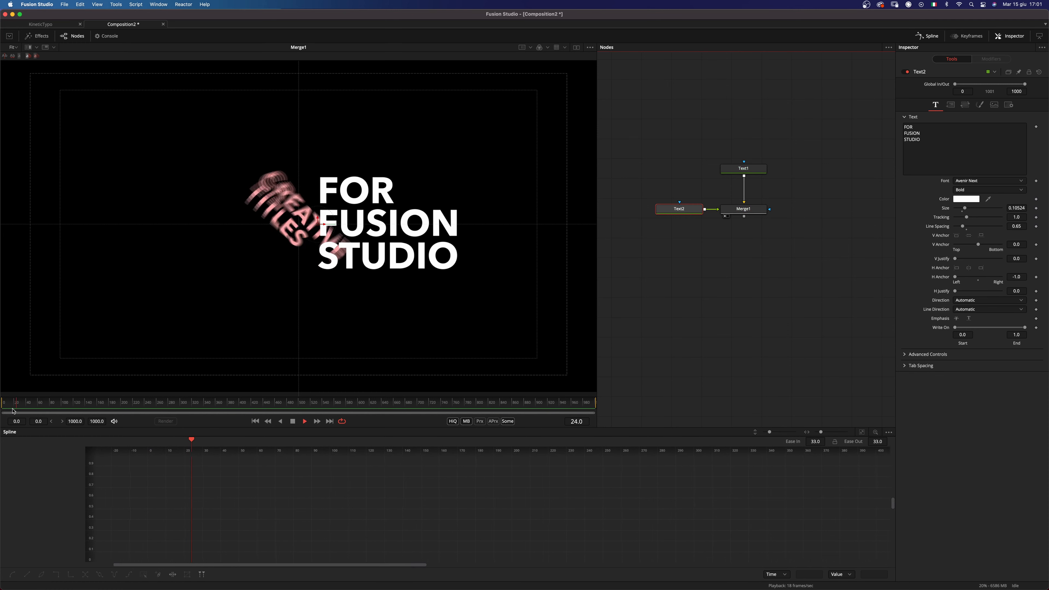
key(space)
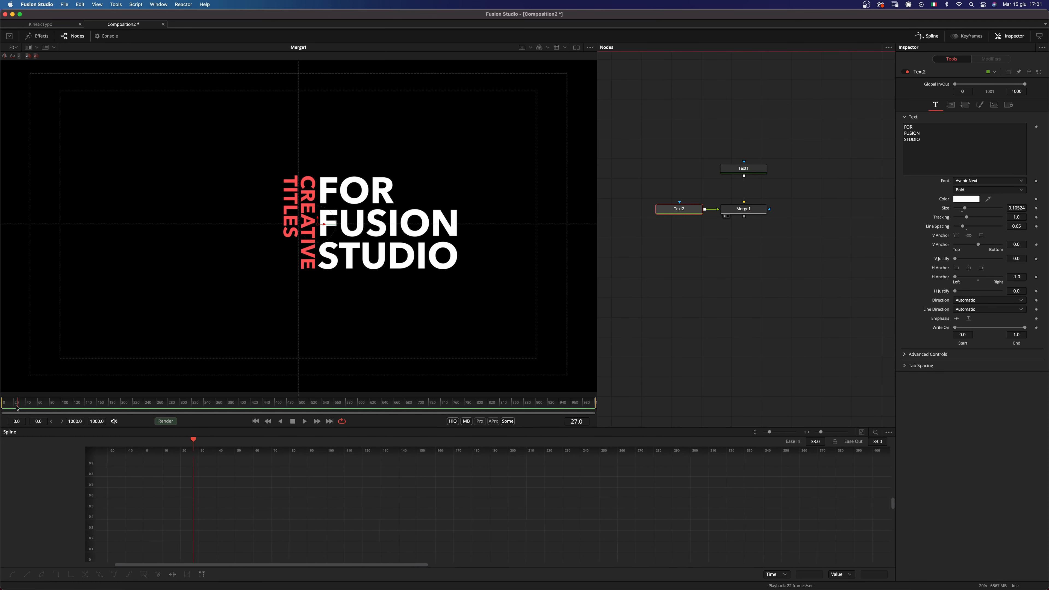
At frame 25, add a Follower modifier to Text2's text and open the modifier's shading settings.
key(Left)
key(Left)
key(Left)
key(Right)
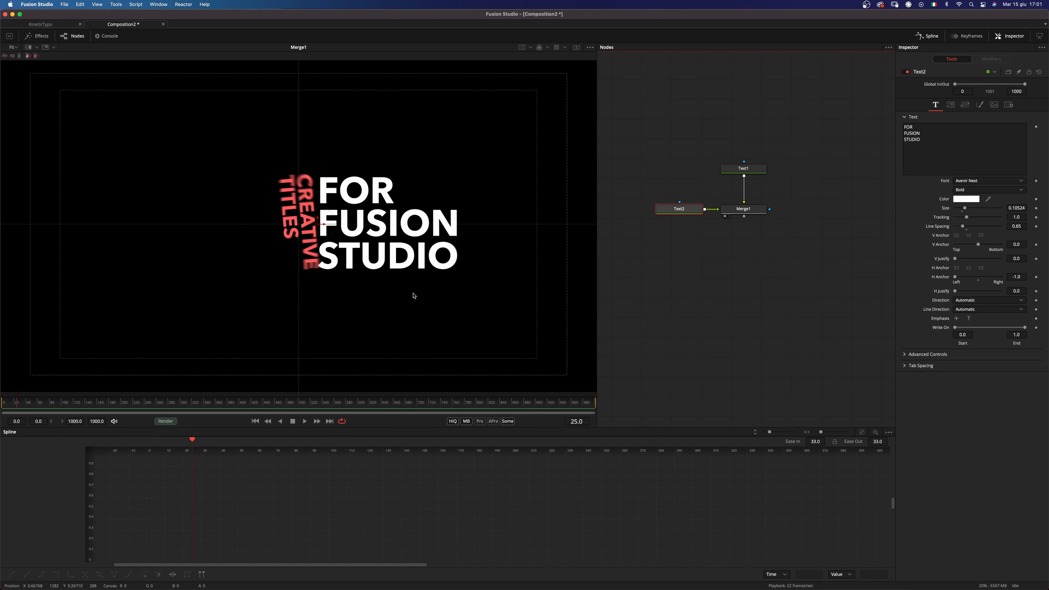
click(935, 152)
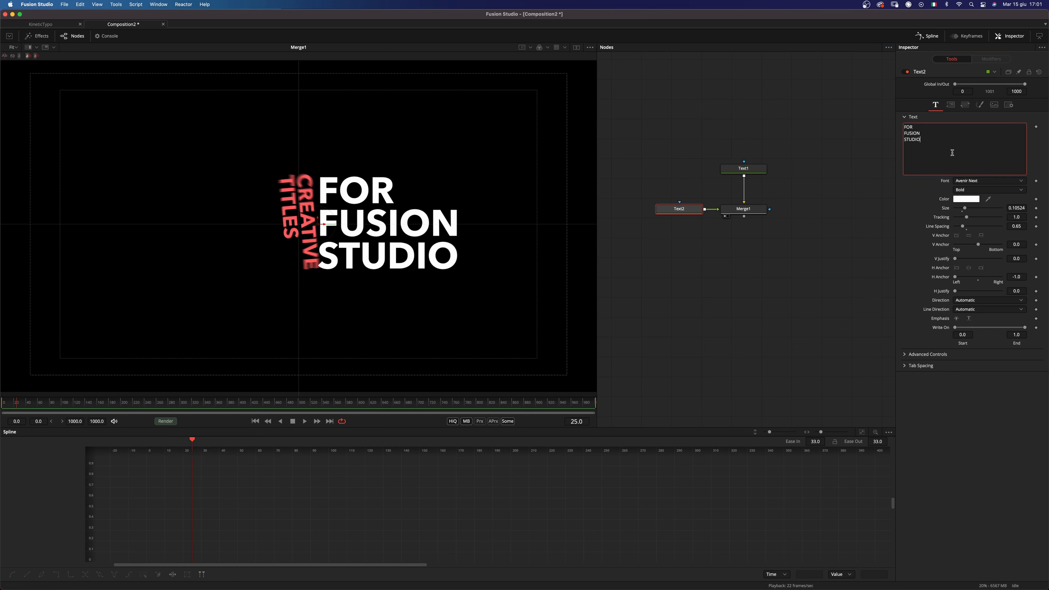
right_click(951, 152)
click(979, 201)
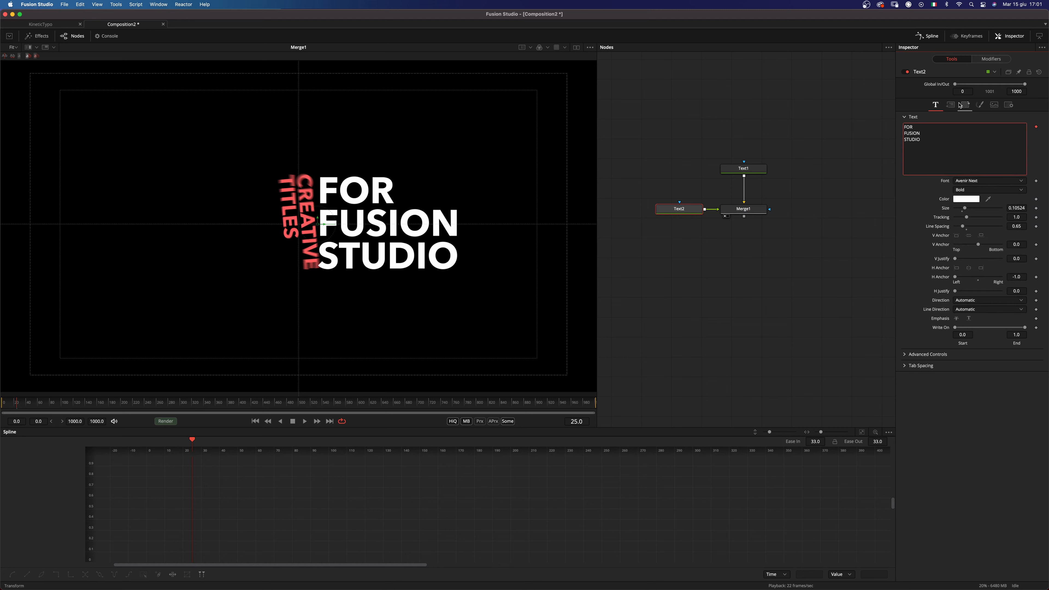
click(988, 85)
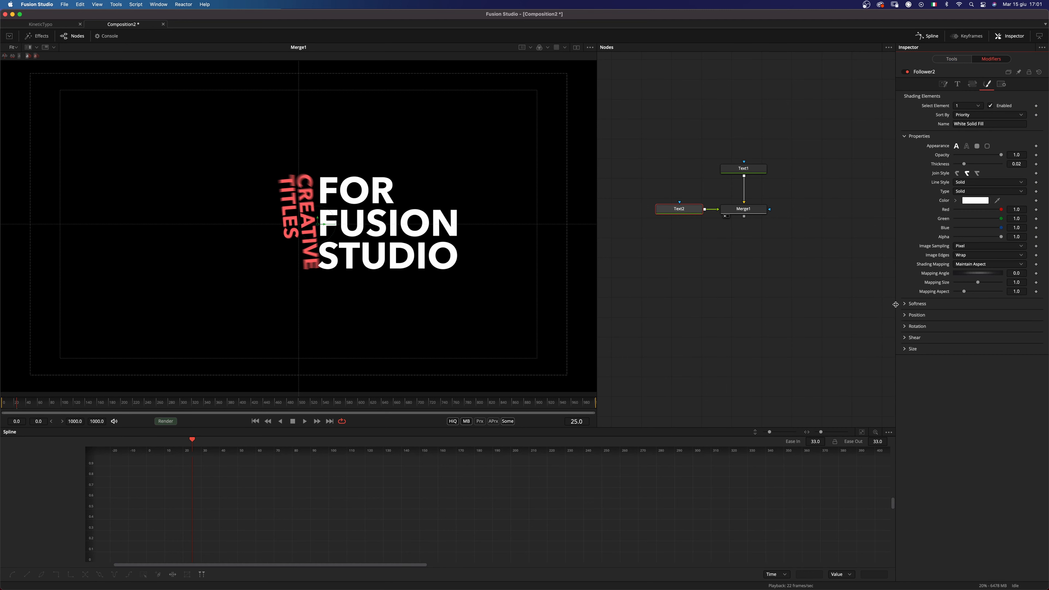
At frame 25, keyframe the Follower's position offset with an X value of 5.0.
click(910, 315)
click(1036, 338)
click(973, 338)
text(0.001)
key(Tab)
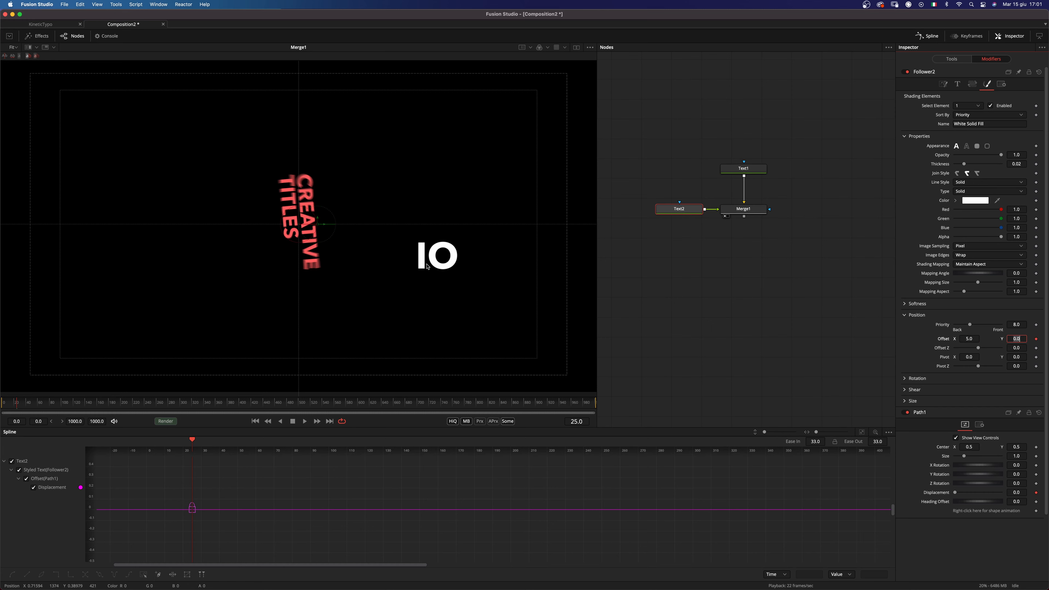
click(407, 280)
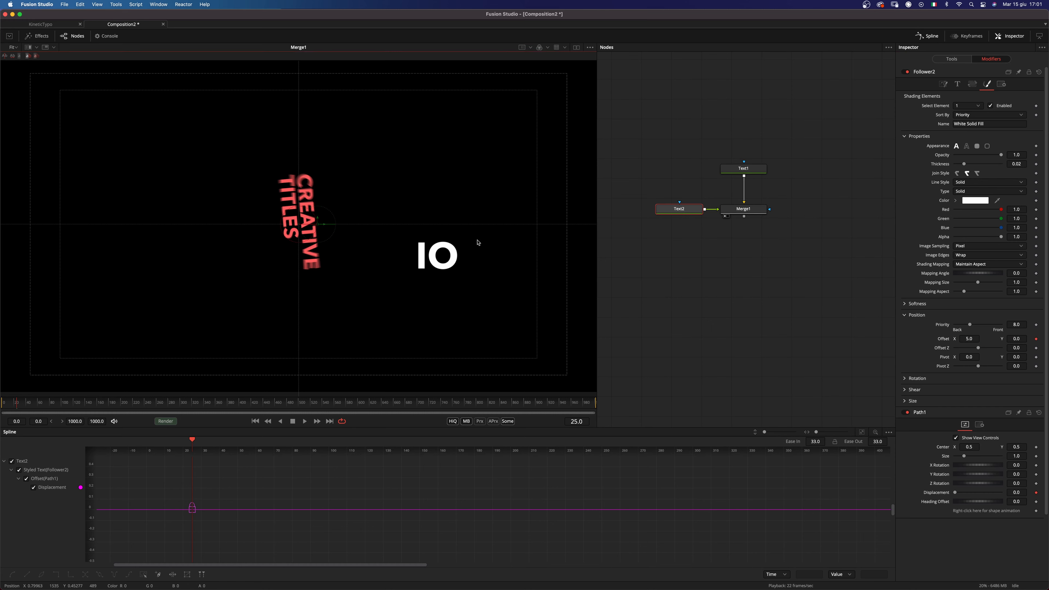
Limit the Follower to a character range and set its last character to 18.
click(944, 85)
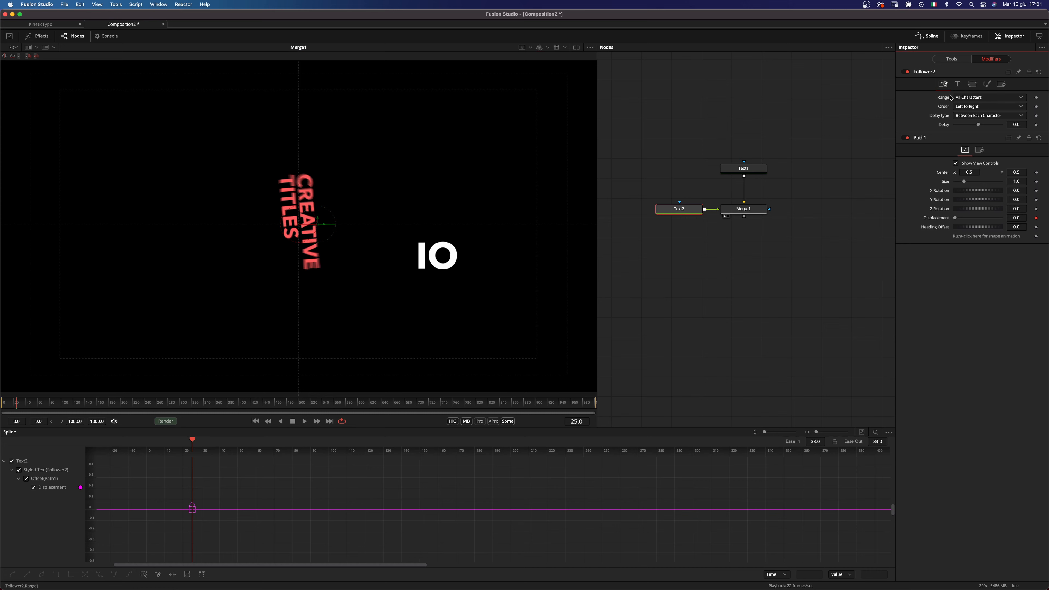
click(969, 98)
click(971, 106)
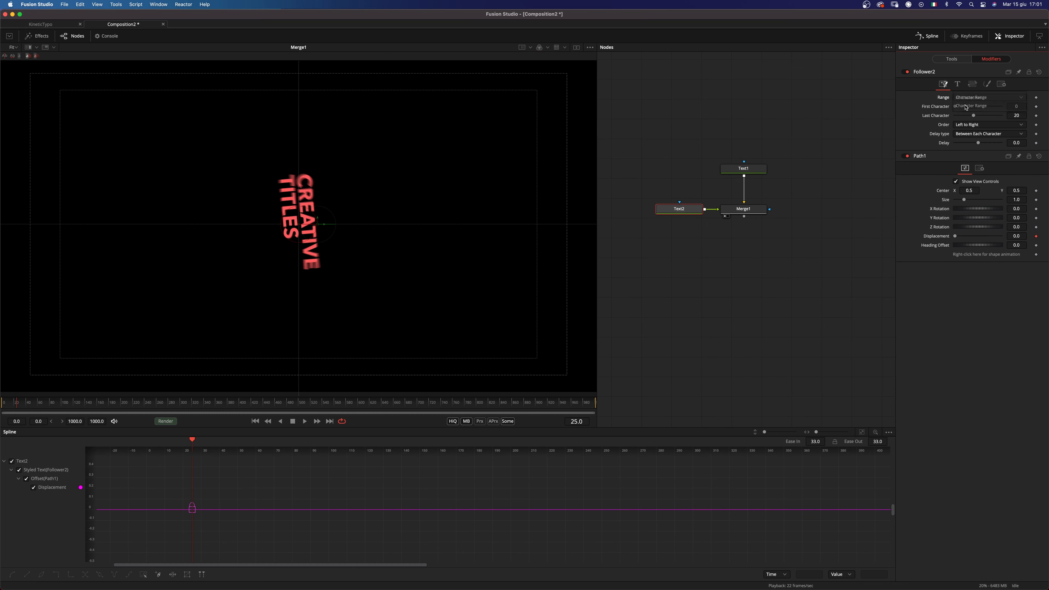
mouse_move(973, 118)
mouse_down()
mouse_move(952, 117)
mouse_move(971, 117)
mouse_up()
At frame 34, set the Follower's X position offset to 0 so the letters slide into place.
click(986, 85)
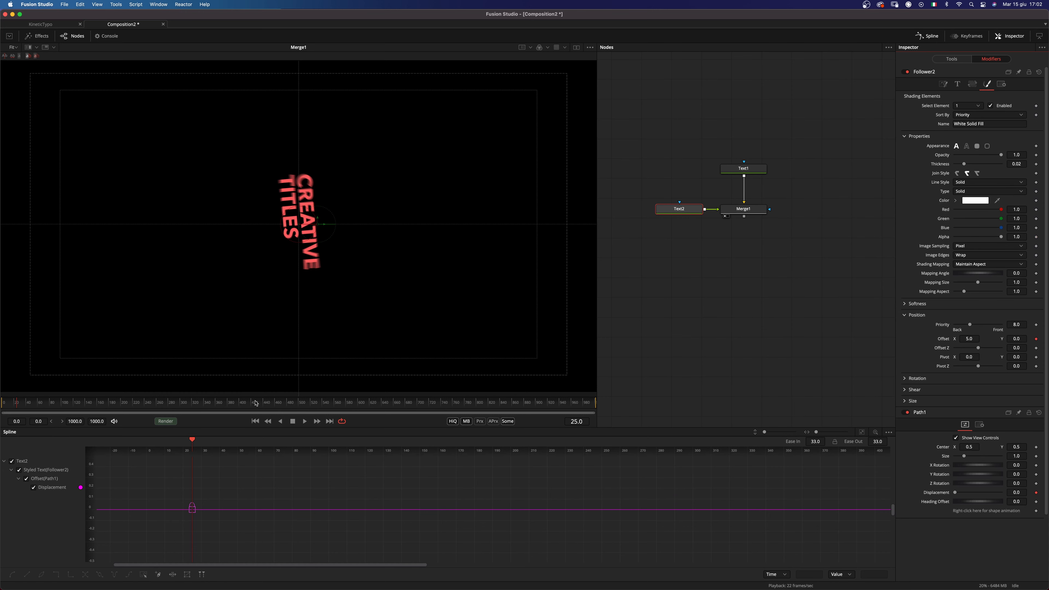
click(316, 421)
click(317, 421)
click(316, 421)
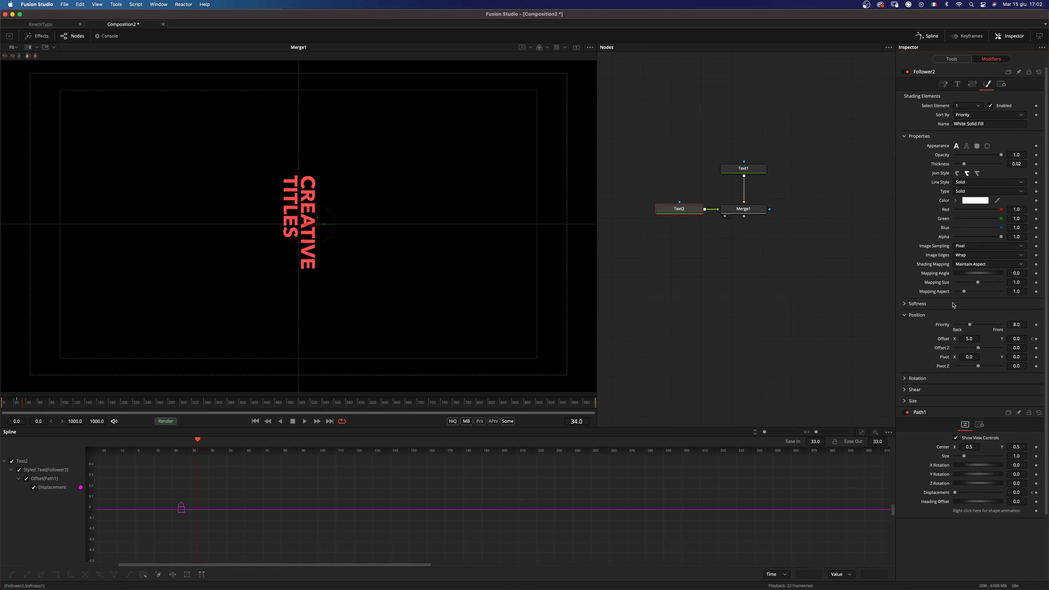
double_click(973, 339)
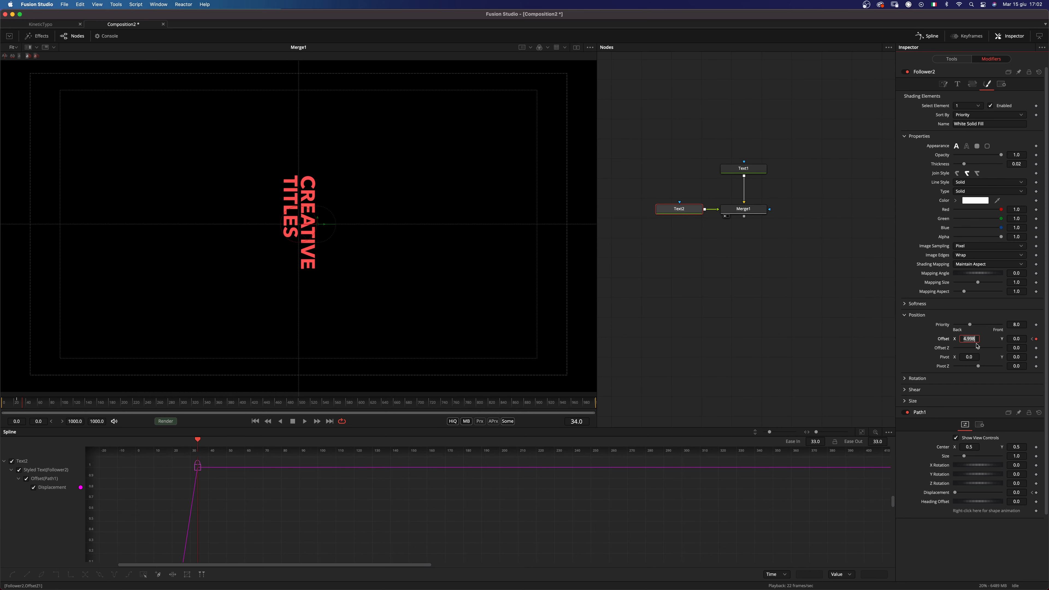
text(0)
key(Tab)
Increase the ease-in of the Follower's displacement curve and play back the letter movement.
drag(21, 401, 15, 403)
click(285, 513)
key(super+f)
key(super+f)
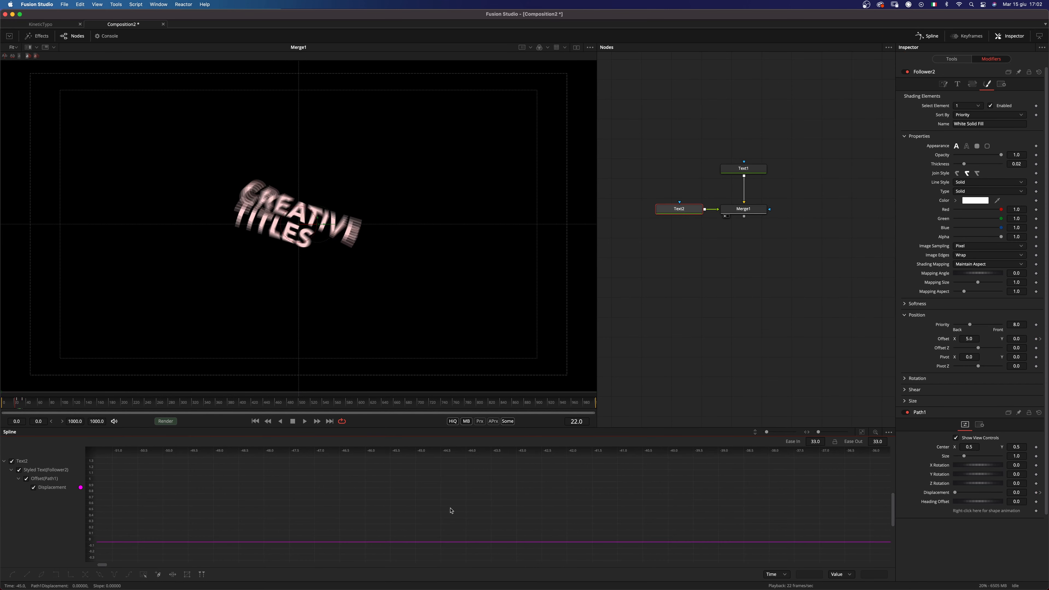
click(51, 487)
drag(814, 441, 842, 442)
click(670, 333)
key(space)
key(space)
Select Text2's displacement keyframes, adjust their ease-in to 68 and lengthen the end curve handle, checking the motion in playback.
click(679, 209)
click(276, 517)
key(super+f)
key(super+f)
drag(834, 542, 740, 458)
drag(814, 442, 817, 442)
drag(750, 464, 604, 465)
key(space)
key(space)
Flatten the selected displacement keyframes of Text2 and play the animation again.
scroll(408, 514, down, 5)
drag(317, 520, 448, 487)
drag(140, 549, 202, 550)
key(f)
click(702, 304)
key(space)
key(space)
Set the delay between characters in Text2's Follower modifier to 0.9.
click(679, 209)
click(674, 260)
click(681, 214)
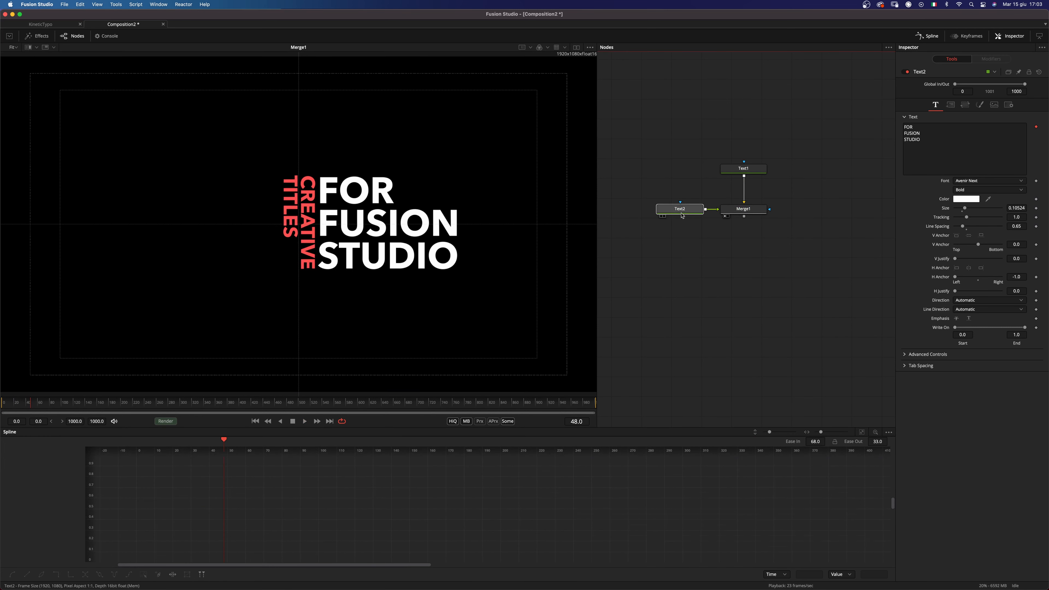
click(985, 59)
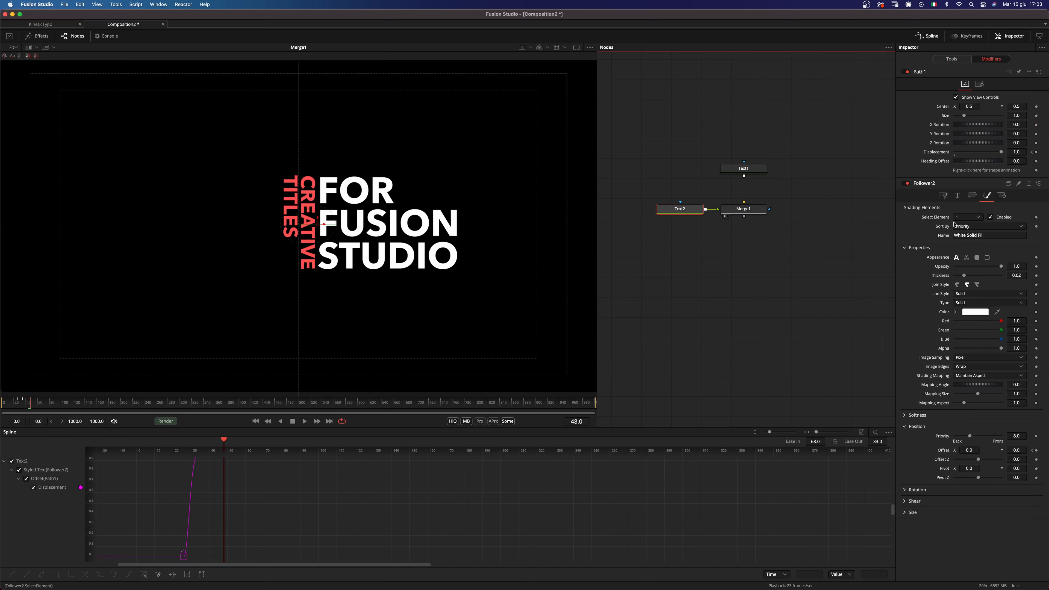
click(944, 196)
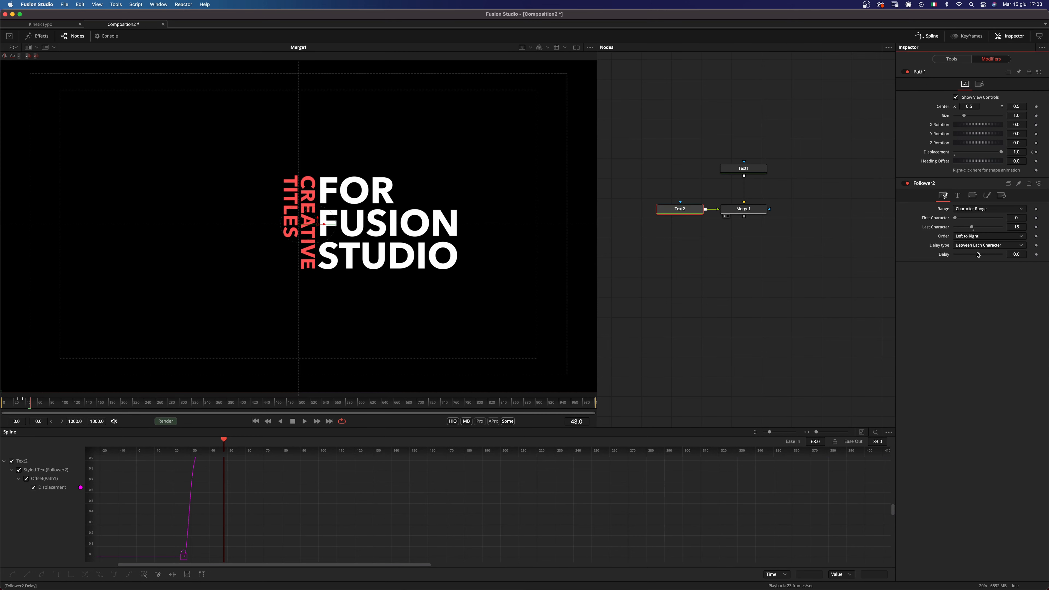
drag(982, 255, 982, 254)
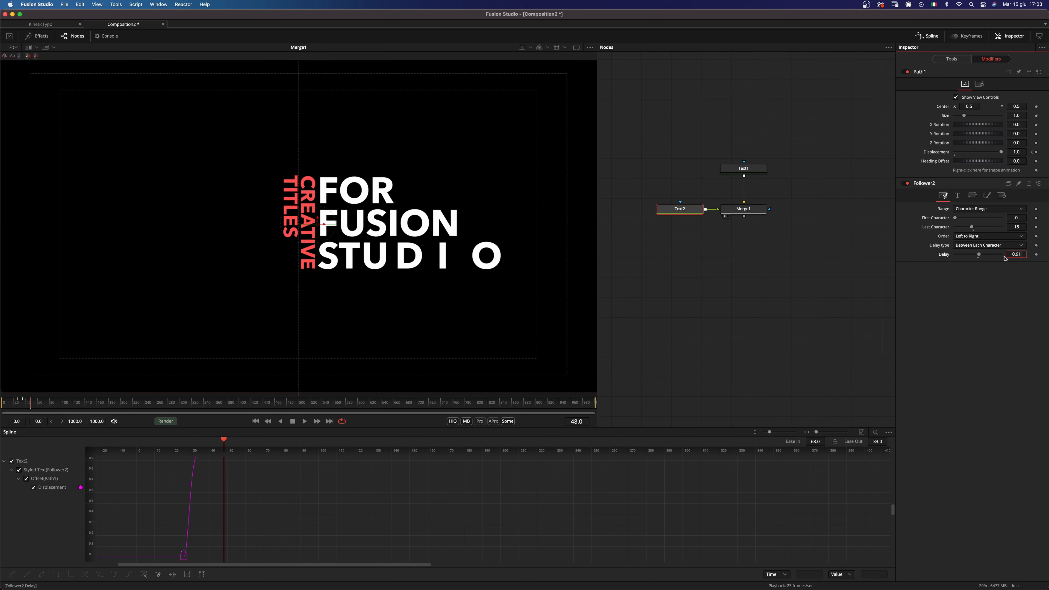
Play the title animation from the start to review the staggered entry of the second text.
drag(23, 404, 2, 404)
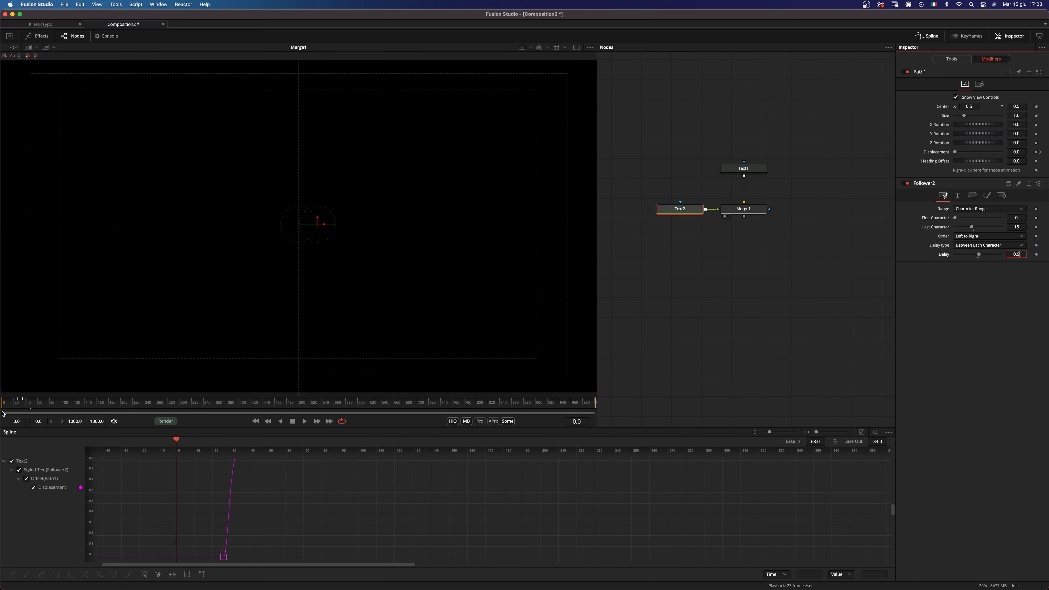
click(660, 362)
key(space)
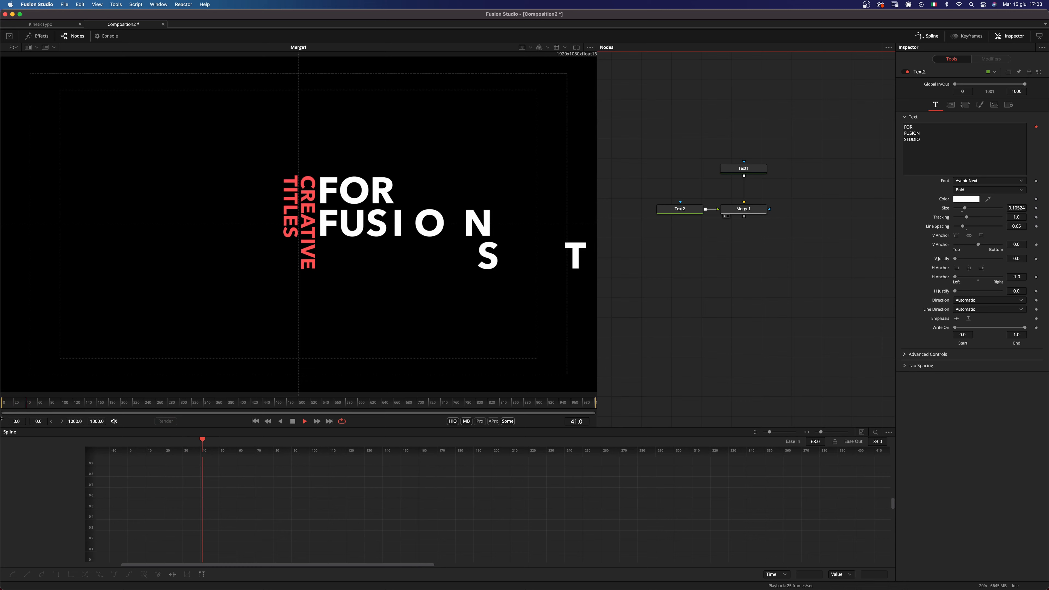
key(space)
click(27, 403)
key(space)
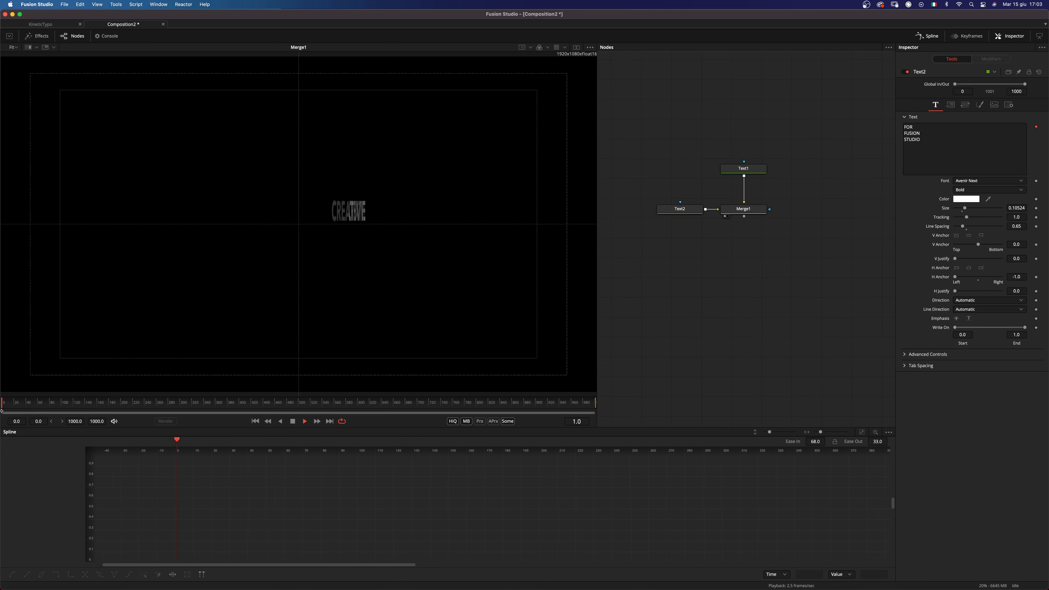
key(space)
Add a Transform node after Merge1 and place it below Merge1 in the node graph.
click(742, 216)
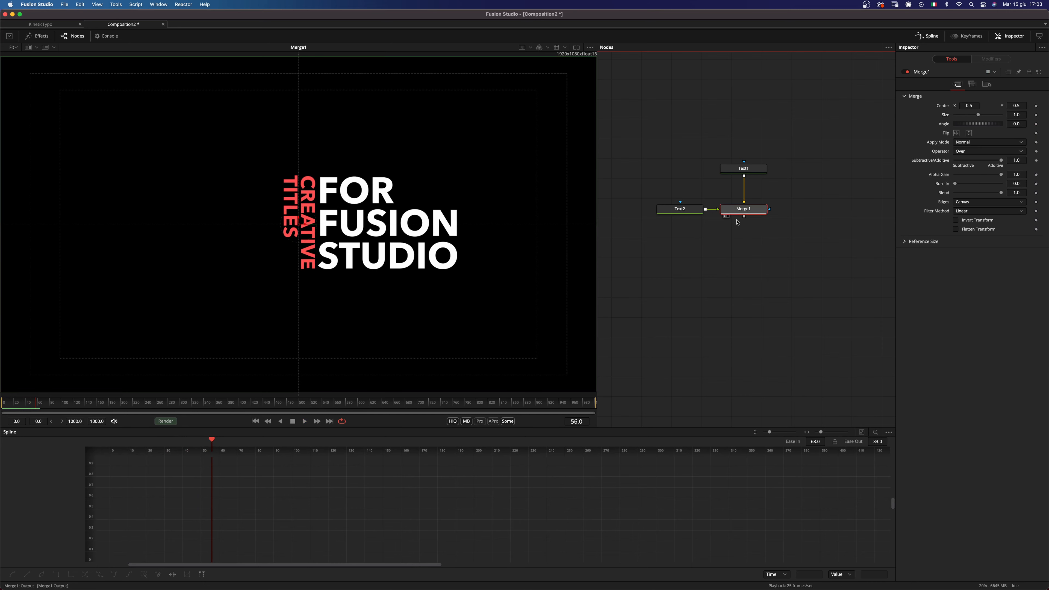
key(shift+space)
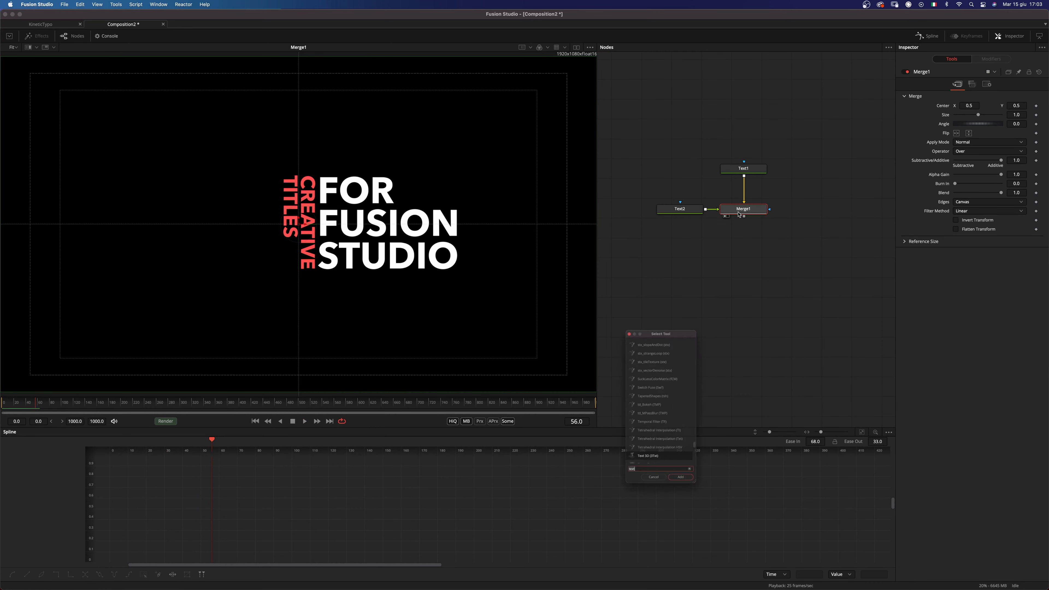
text(transform)
key(Return)
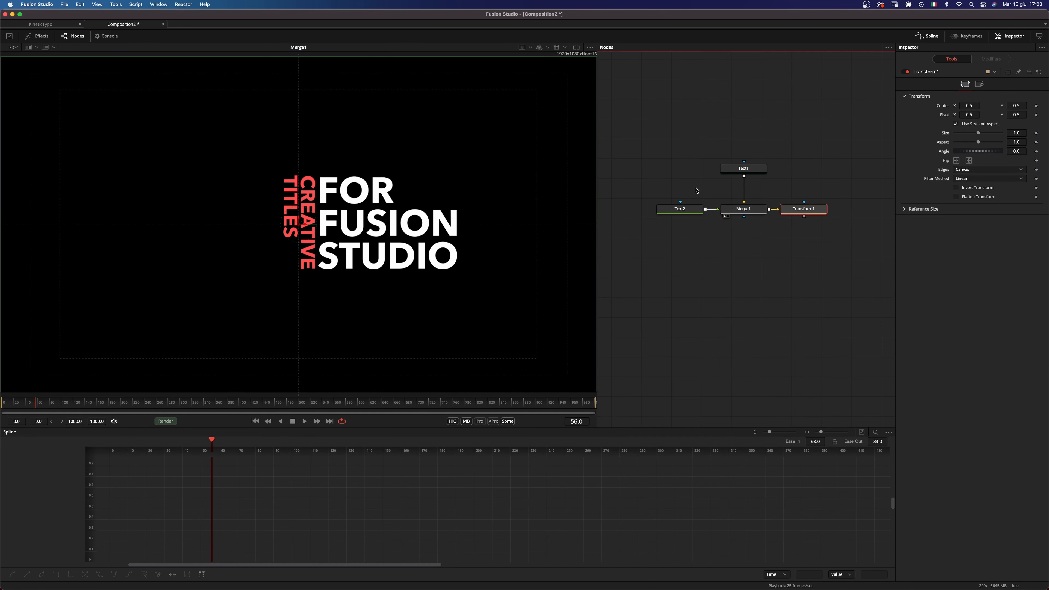
drag(815, 212, 756, 256)
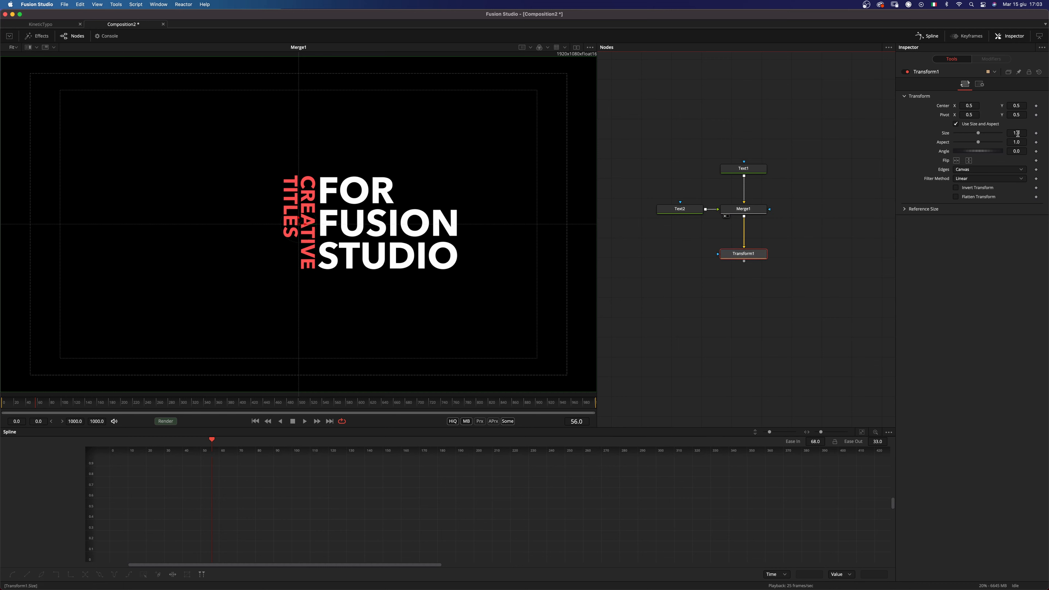
At frame 56, keyframe Transform1's center, size and angle.
click(1036, 134)
click(1036, 106)
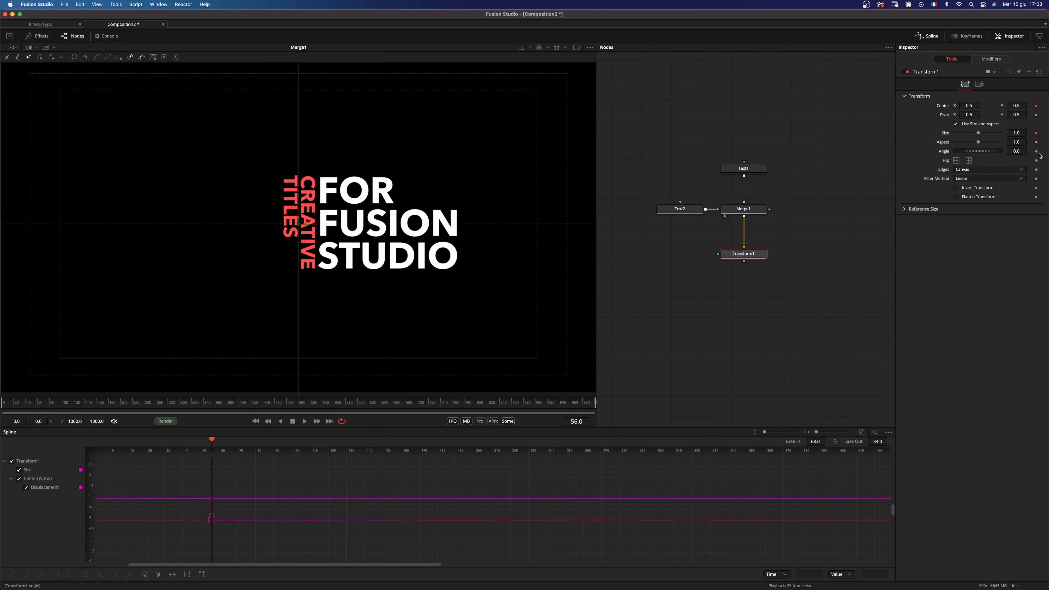
click(1035, 151)
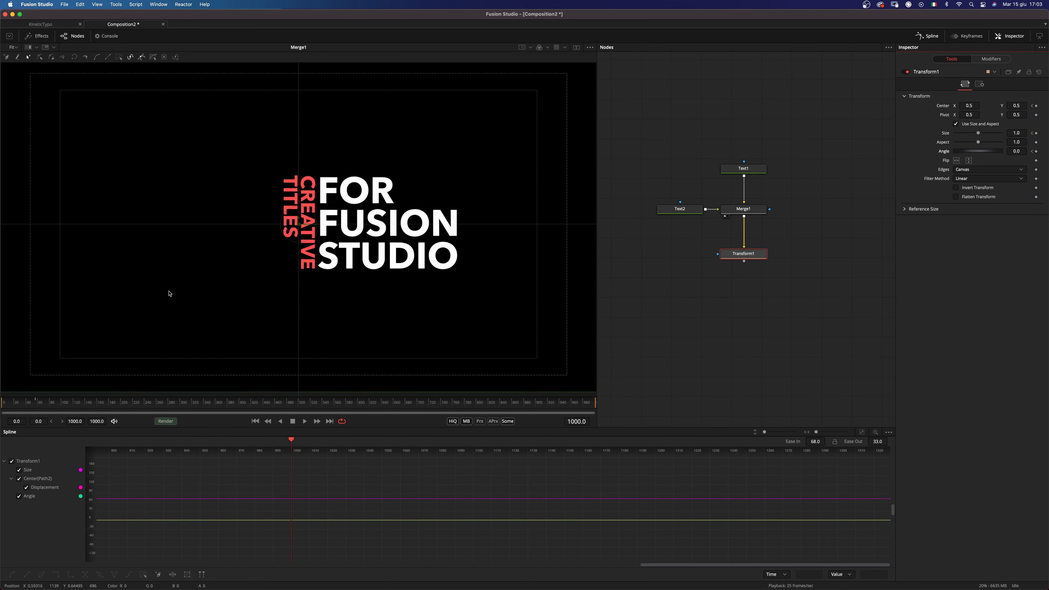
At frame 63, set Transform1's angle to 90.
click(37, 411)
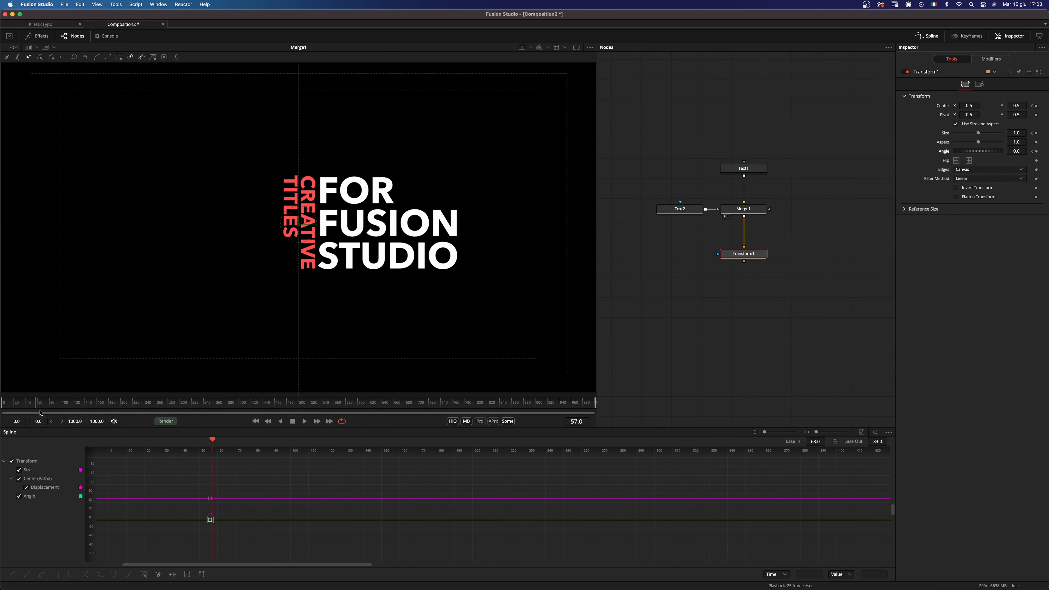
click(745, 254)
click(1023, 133)
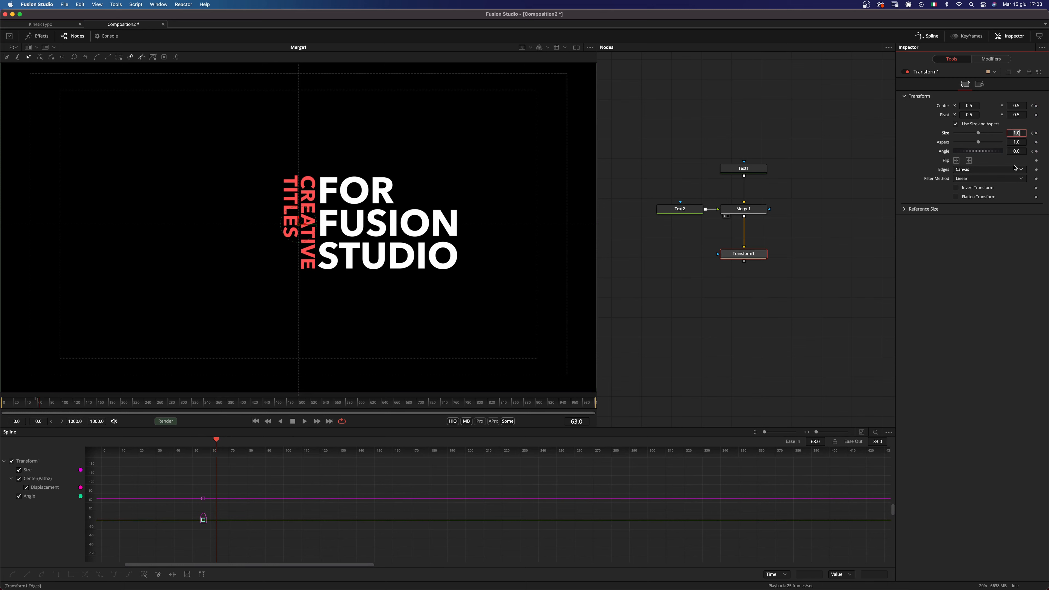
click(1019, 151)
text(90)
key(Return)
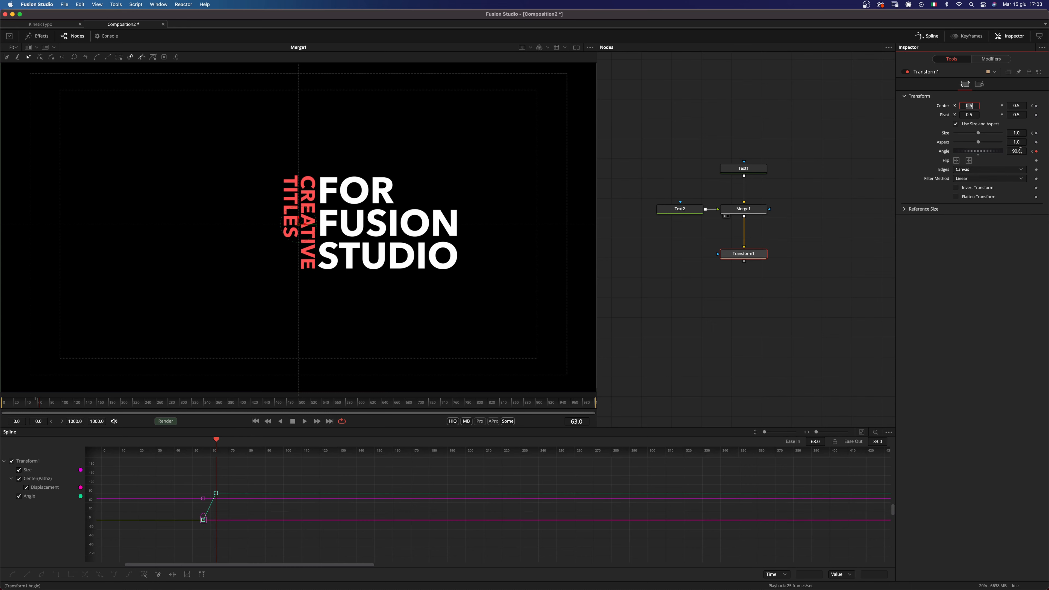
Show Transform1 in the viewer, reduce its size to about 0.673 and move its center to about X 0.344, Y 0.362.
drag(742, 254, 397, 248)
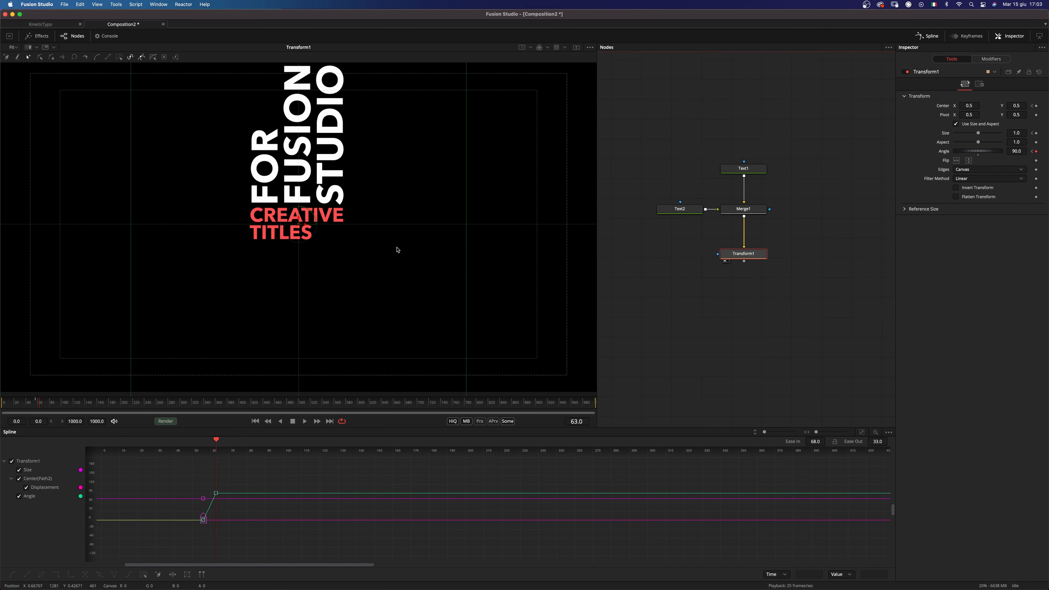
drag(298, 224, 206, 223)
drag(977, 132, 892, 136)
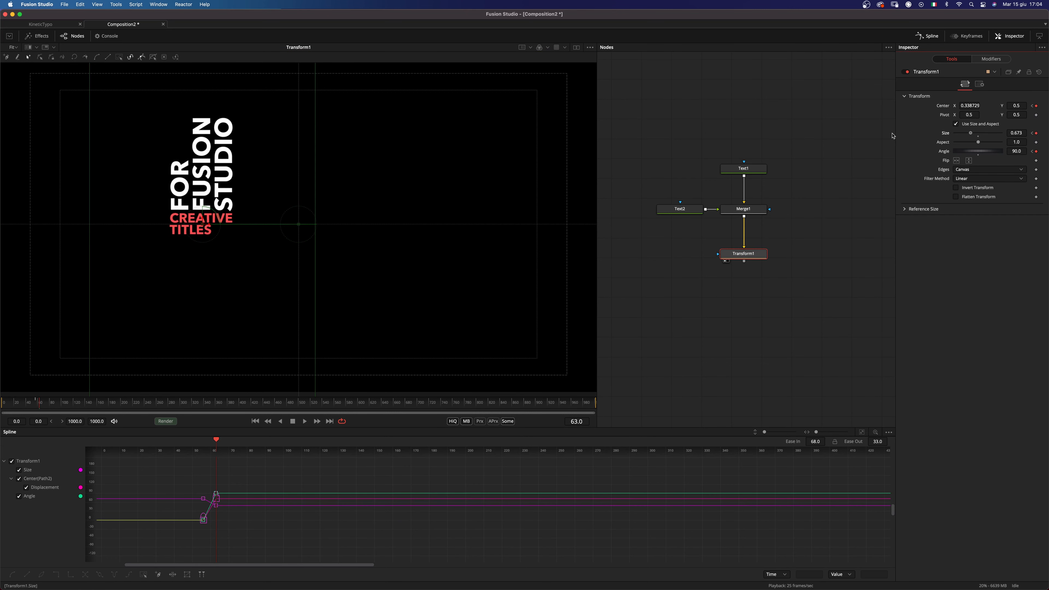
drag(202, 222, 205, 267)
Ease all of Transform1's keyframes and play the whole animation from the start.
drag(190, 538, 276, 474)
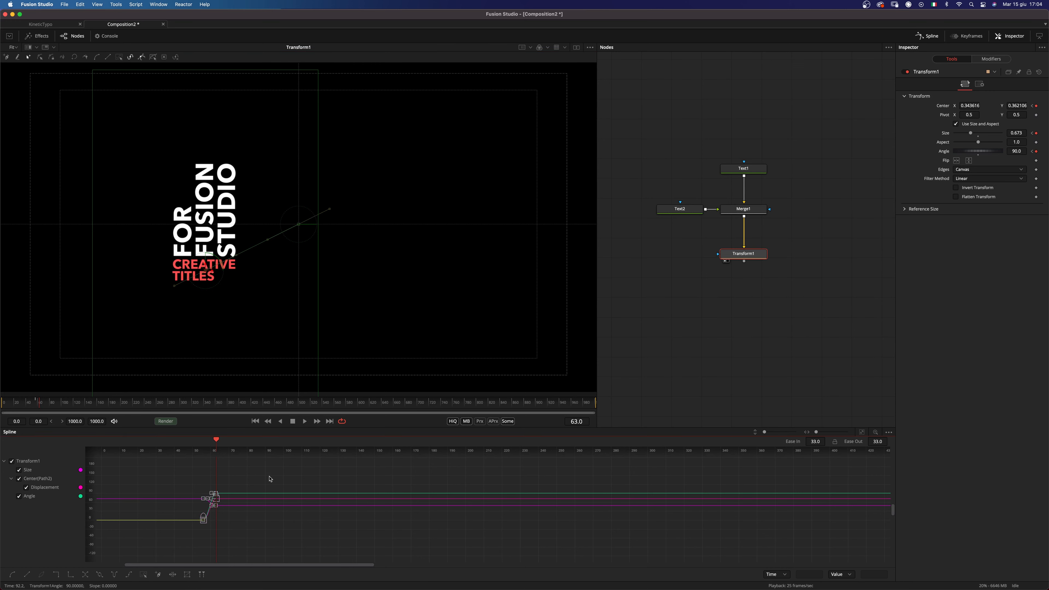
drag(38, 403, 3, 402)
click(720, 345)
key(space)
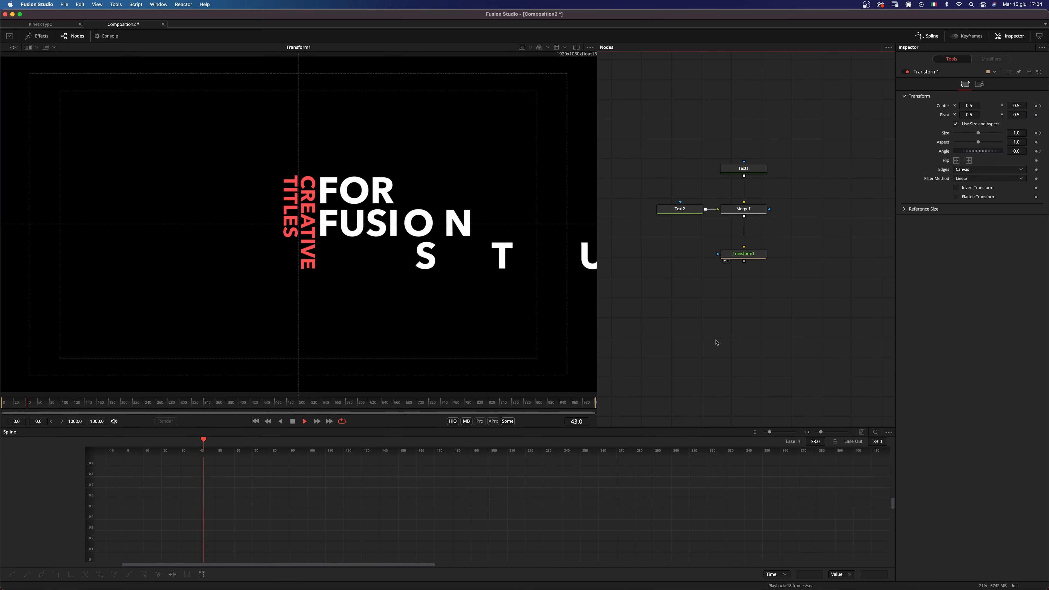
key(space)
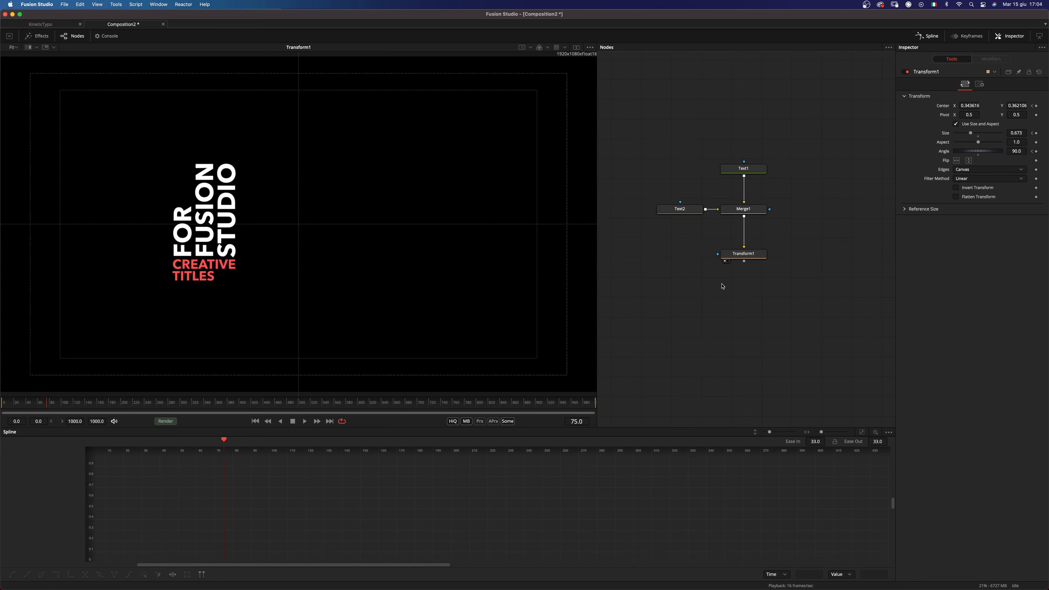
Enable motion blur on Transform1 and play back the animation.
click(743, 253)
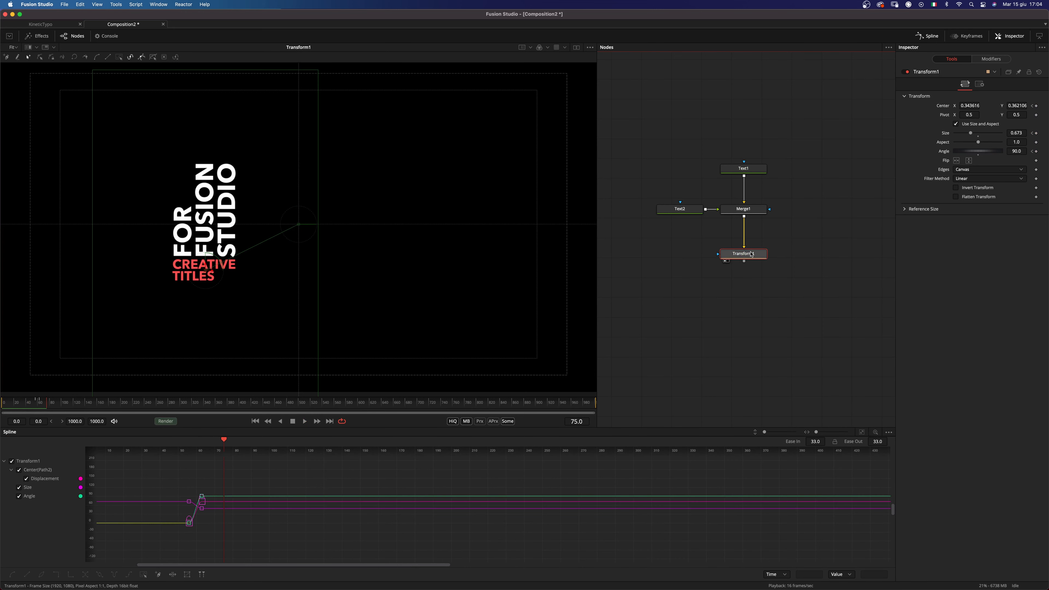
click(979, 84)
click(955, 173)
click(8, 404)
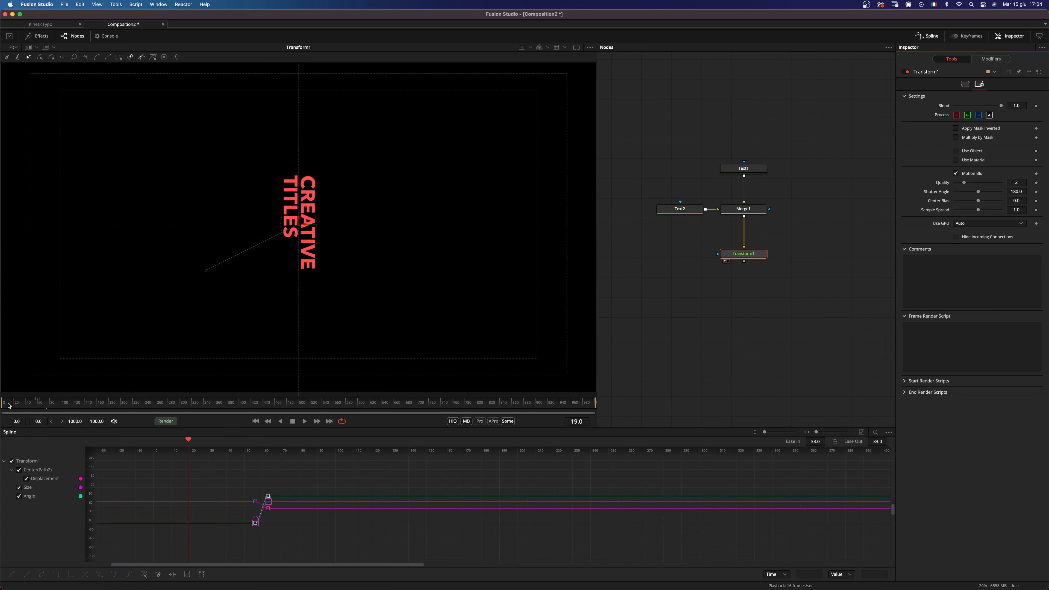
click(742, 348)
key(space)
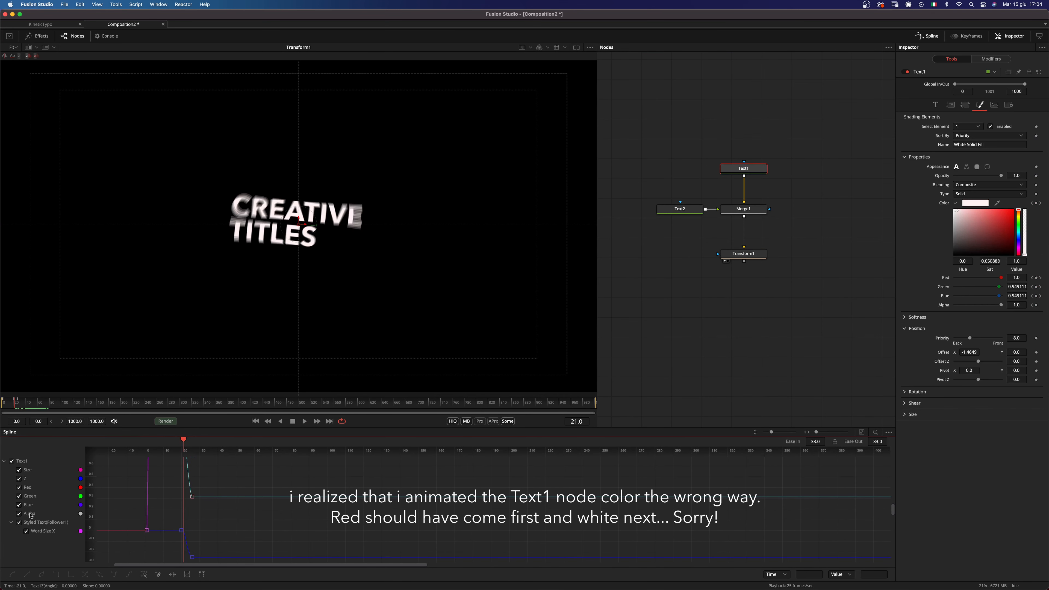
Reverse Text1's color animation, making the text red at frame 20 and white at frame 26.
drag(243, 490, 278, 540)
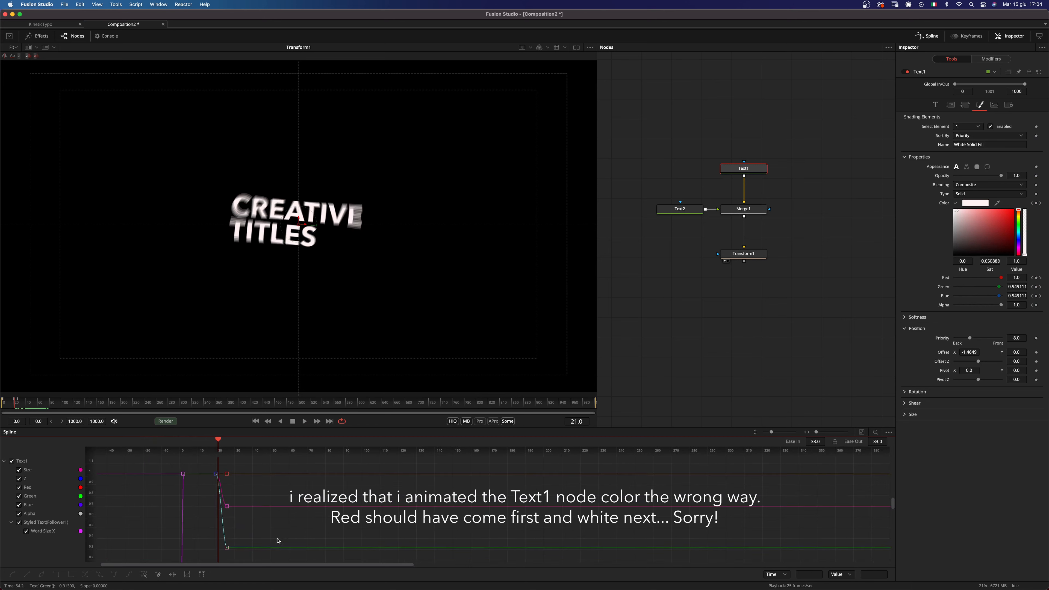
drag(219, 441, 215, 442)
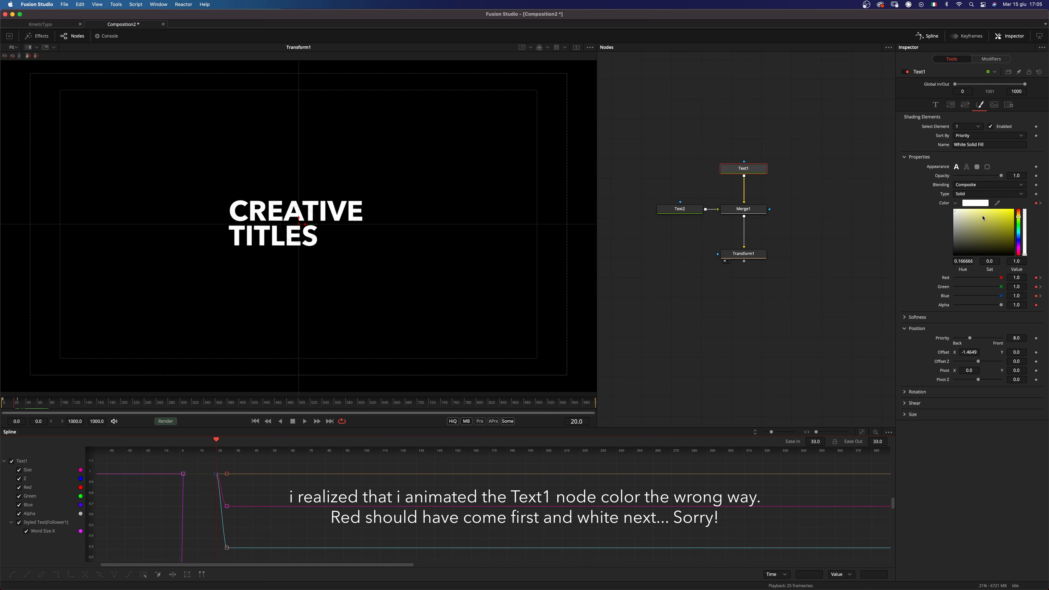
mouse_move(977, 214)
mouse_down()
mouse_move(1018, 215)
mouse_move(992, 209)
mouse_up()
click(15, 406)
drag(16, 407, 18, 406)
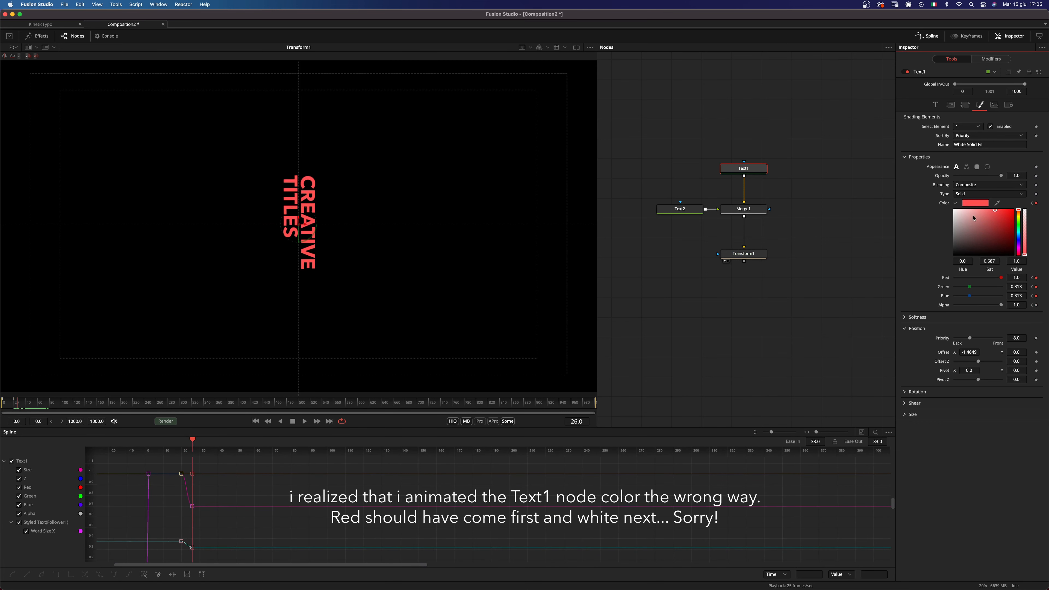
drag(973, 218, 950, 209)
Play the animation from the start to review the corrected Text1 colors.
drag(12, 406, 2, 405)
click(743, 283)
key(space)
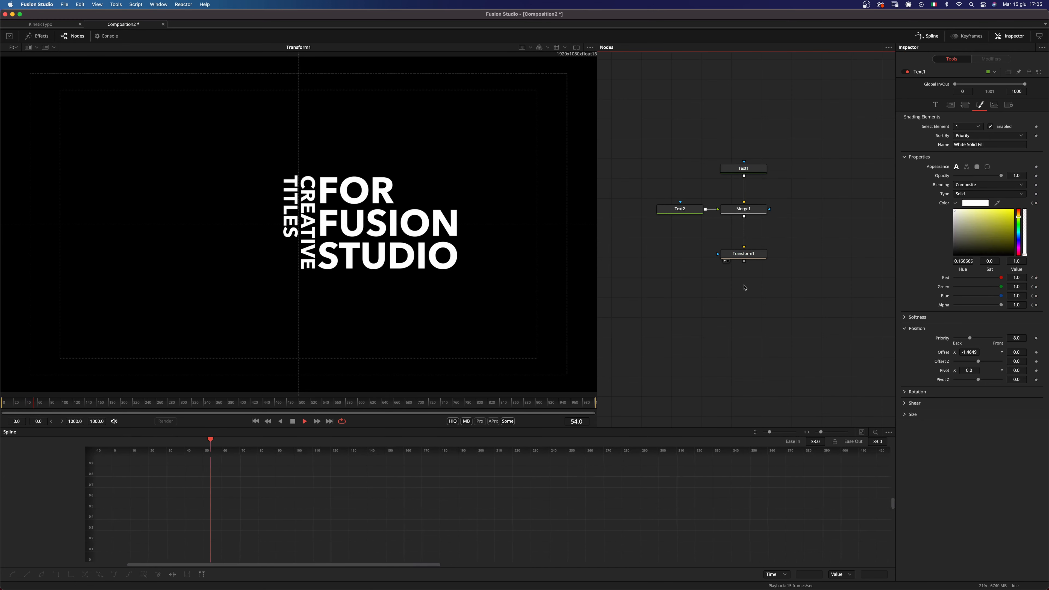
key(space)
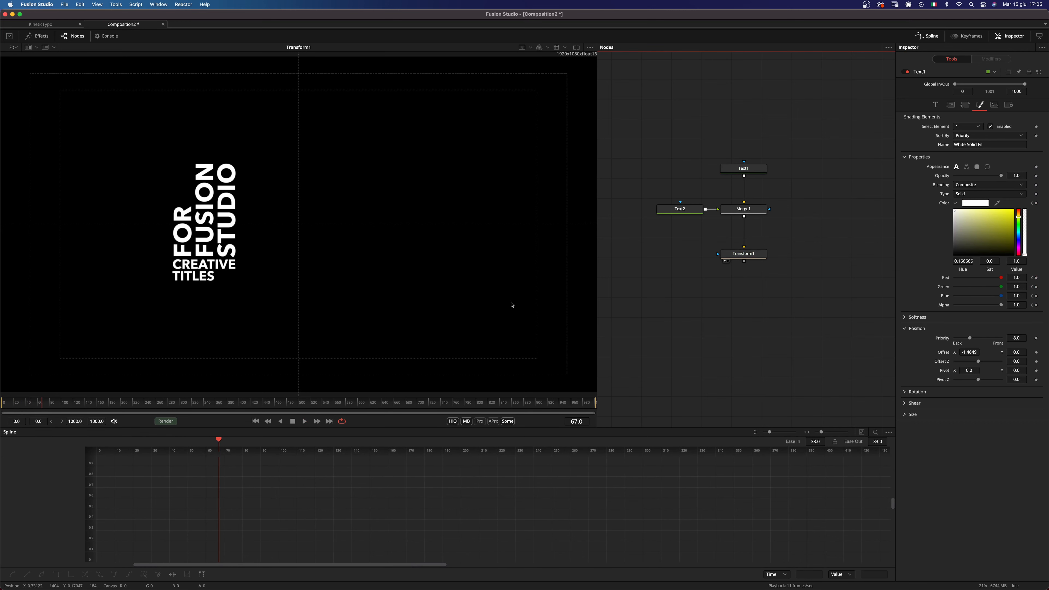
At frame 56, where Transform1's rotation begins, set a keyframe on Text2's white shading color.
click(680, 208)
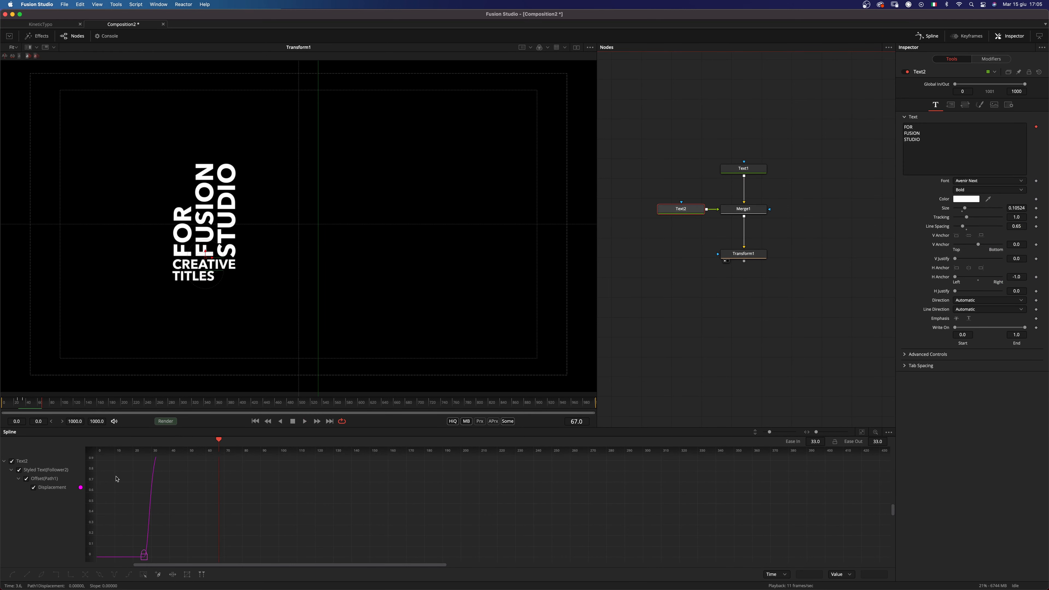
drag(218, 440, 193, 446)
click(743, 253)
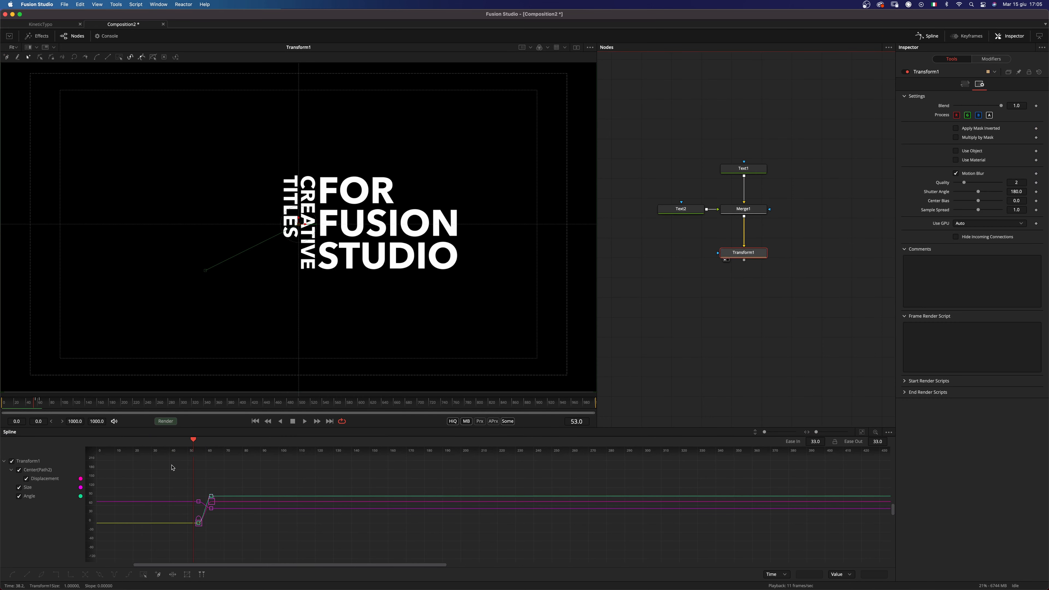
click(199, 441)
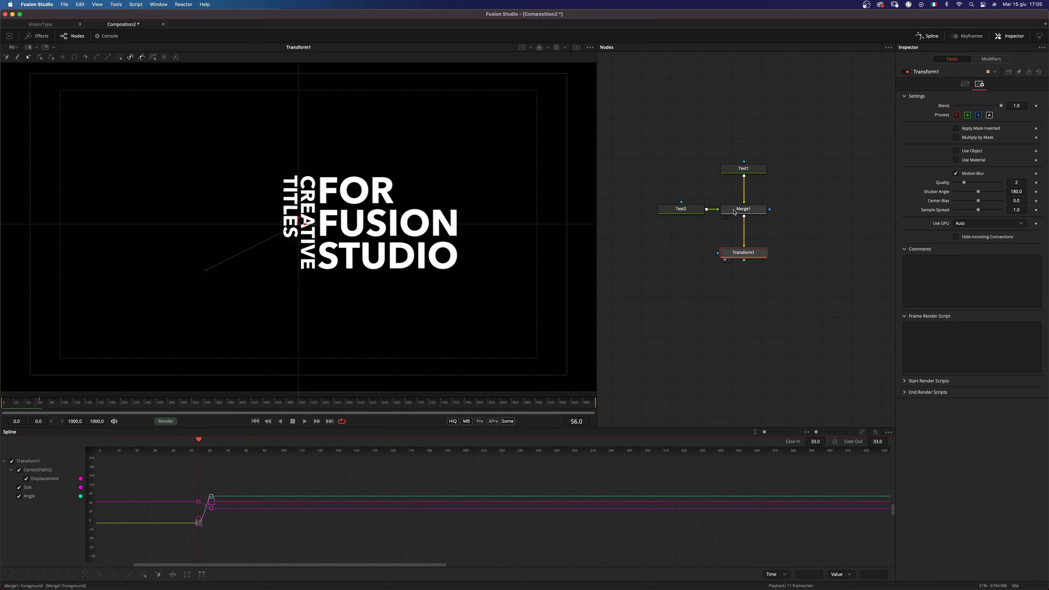
click(688, 210)
click(980, 104)
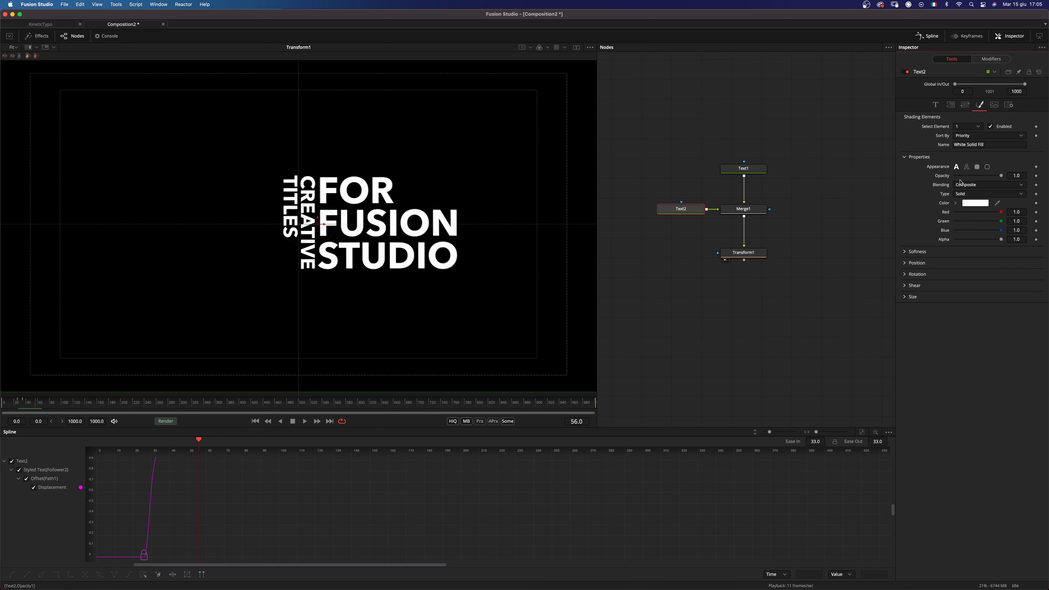
click(1036, 203)
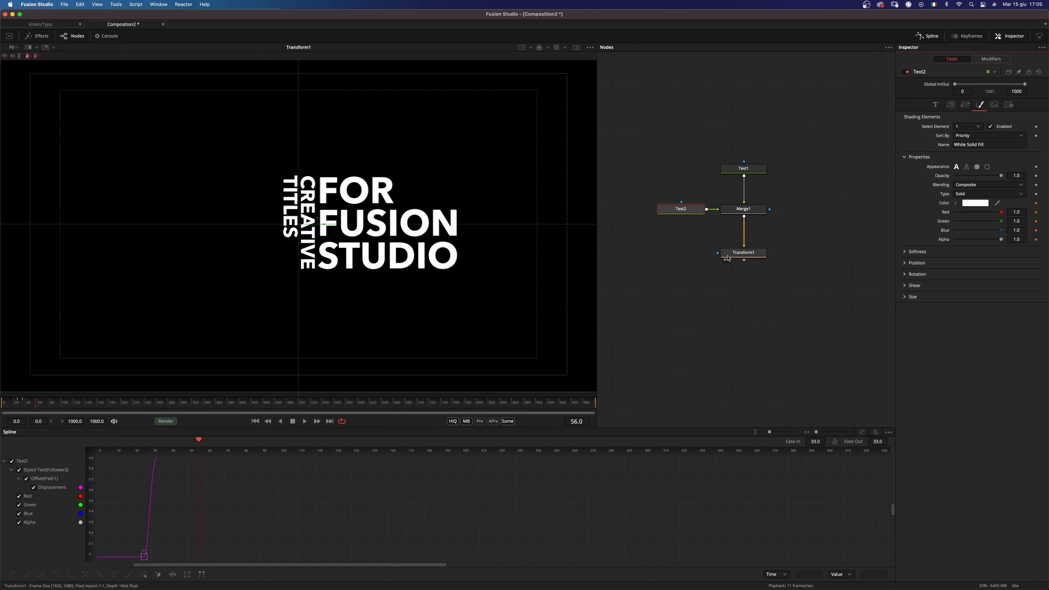
At frame 63, Transform1's last keyframe, change Text2's color to red with green and blue at about 0.343.
click(743, 252)
drag(198, 440, 213, 441)
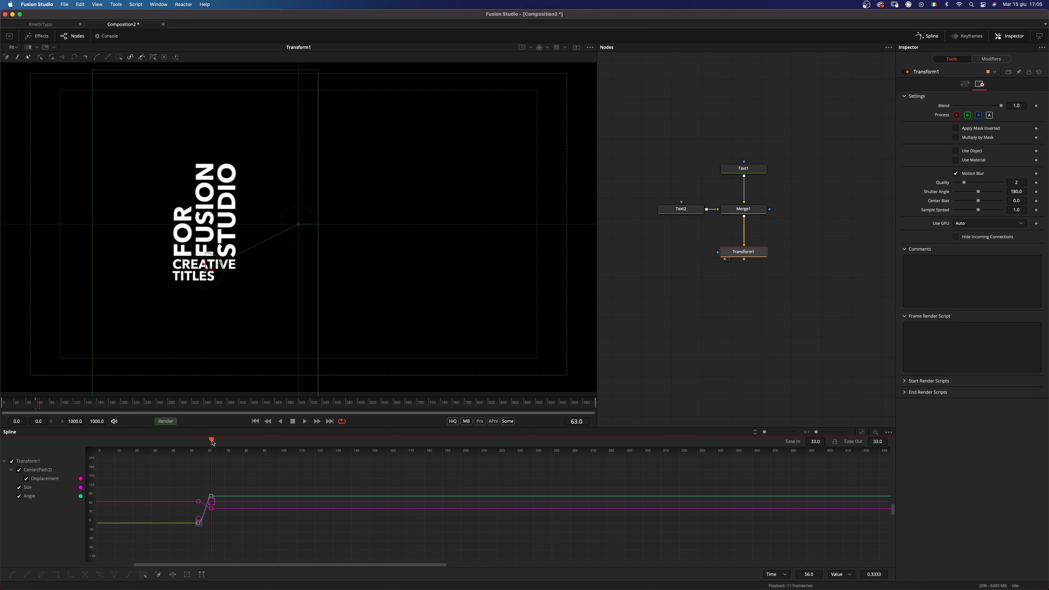
click(681, 209)
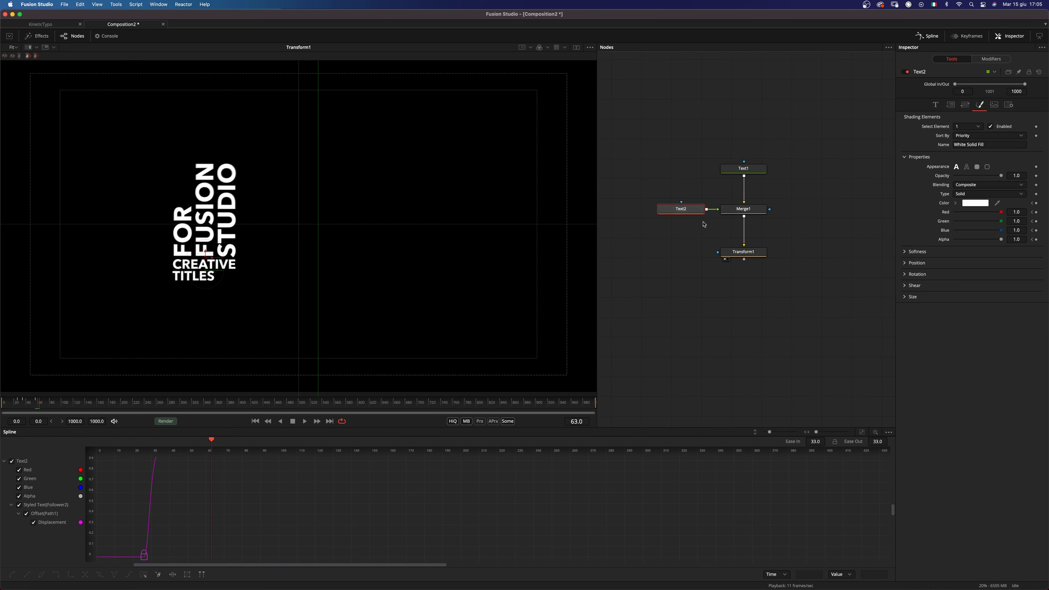
click(973, 205)
drag(976, 219, 993, 208)
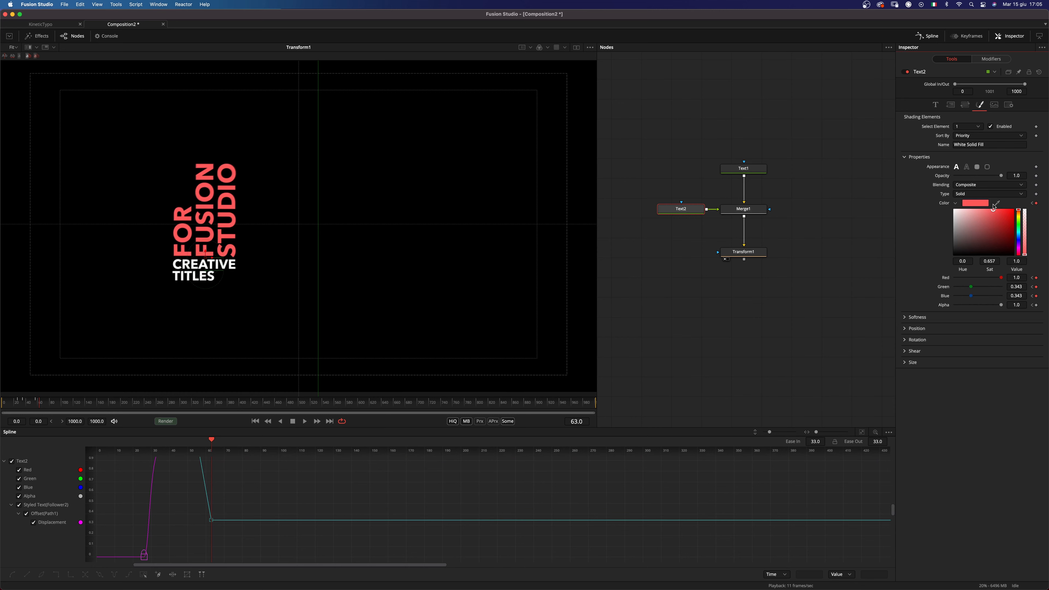
Ease Text2's color keyframes and play the animation from the start.
scroll(316, 520, down, 2)
drag(266, 536, 325, 562)
drag(355, 463, 275, 557)
drag(38, 402, 2, 403)
key(space)
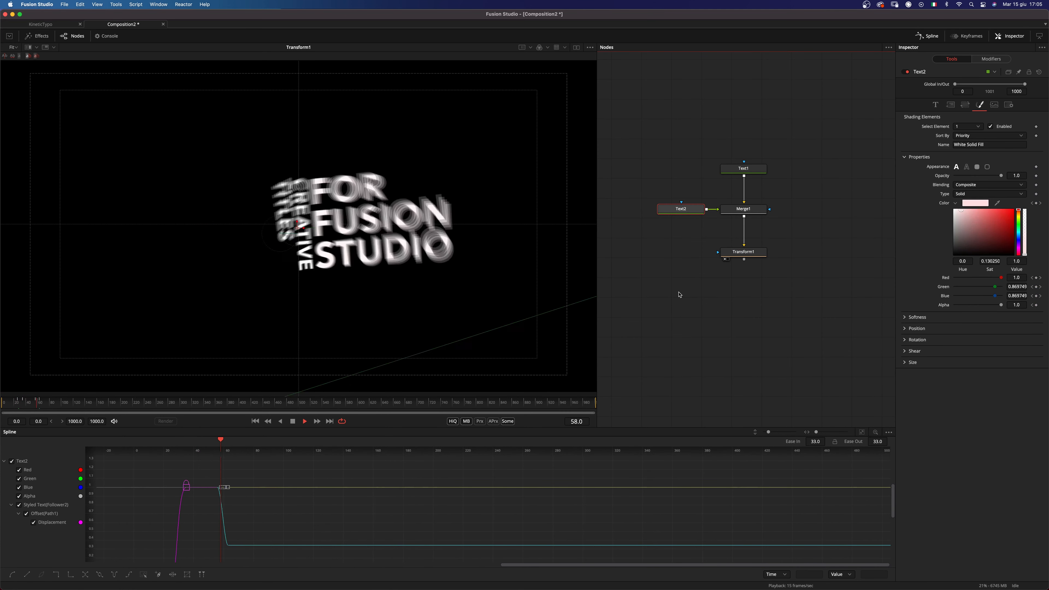
key(space)
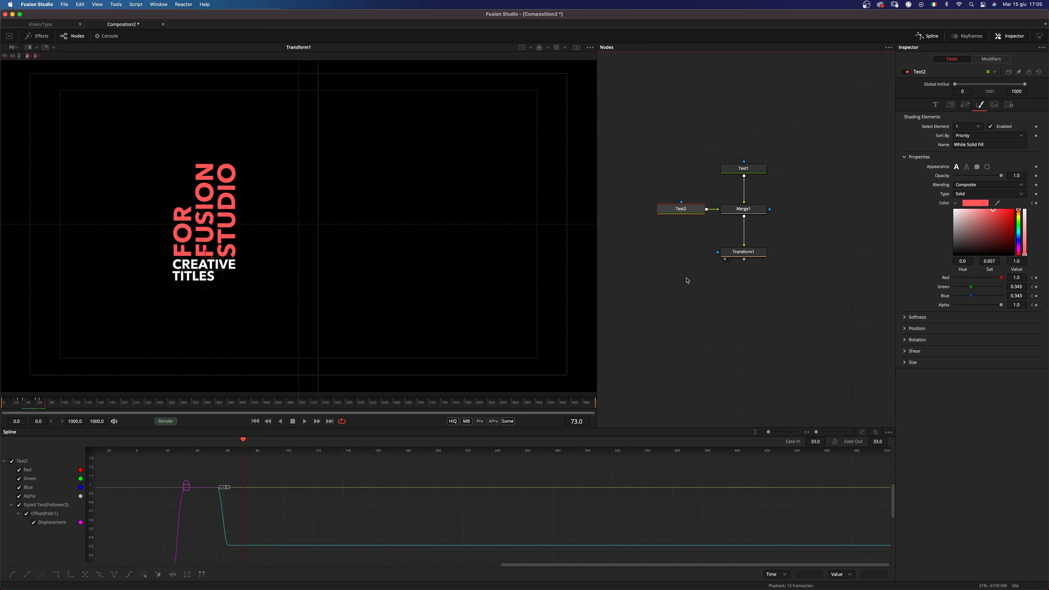
Add a new Text+ node, merge it over Transform1's output and show the new merge in the viewer.
click(665, 292)
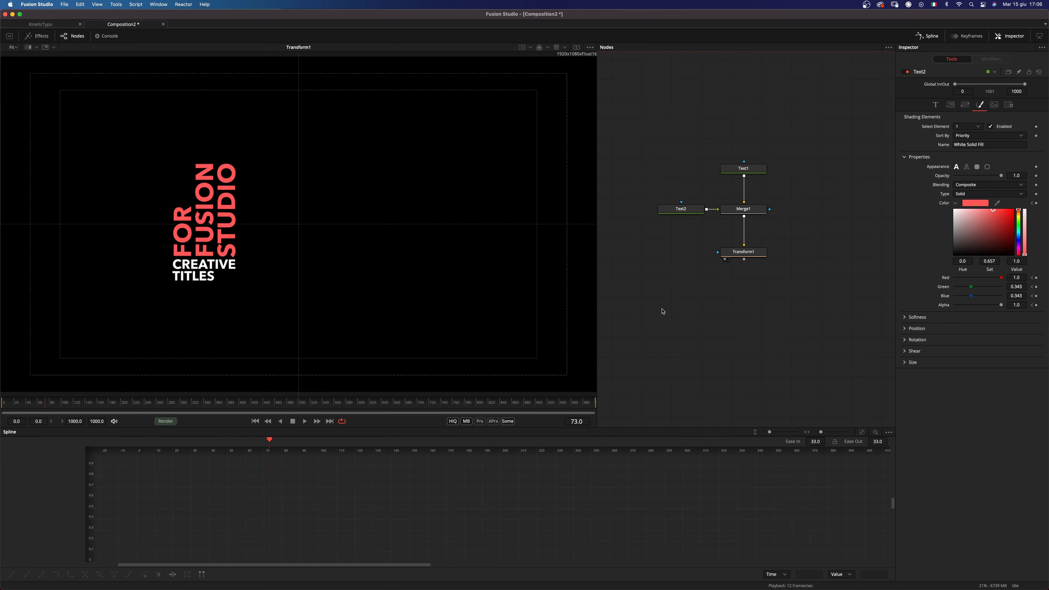
key(shift+space)
text(trans)
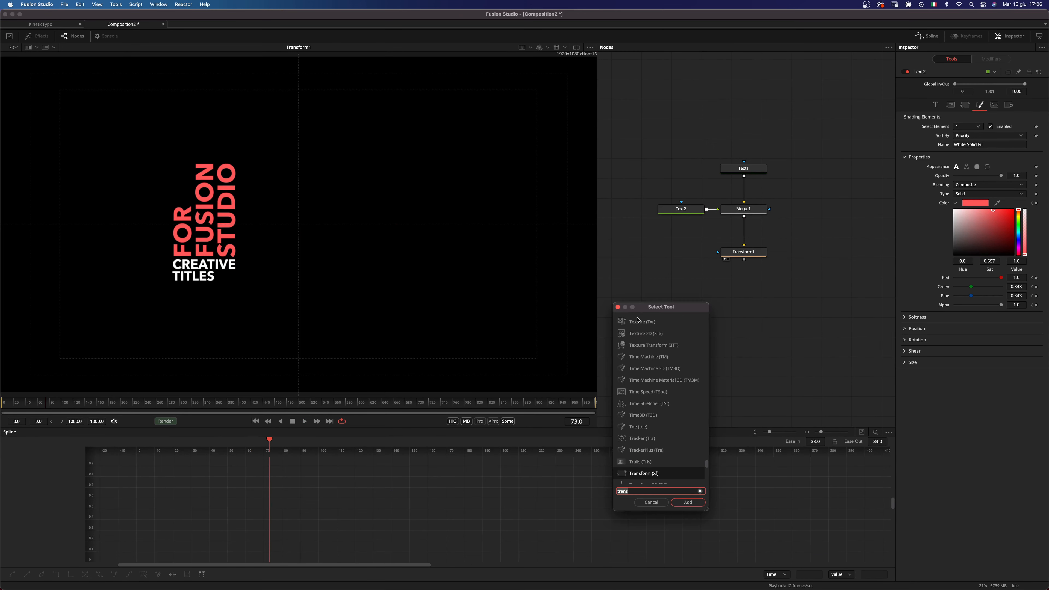
text(tex)
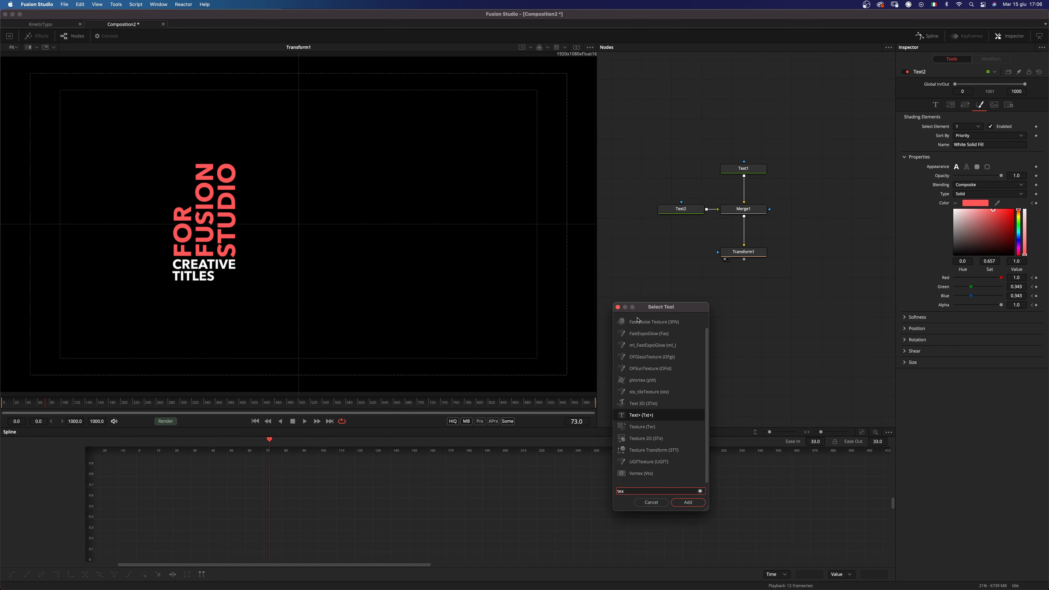
key(Return)
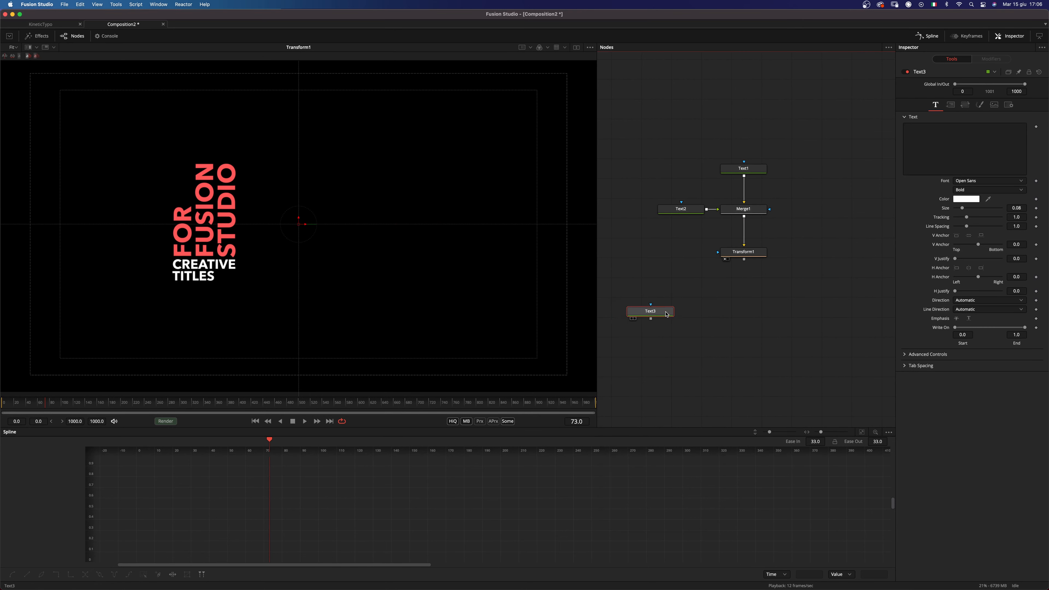
drag(651, 318, 743, 259)
key(1)
Enter KINETIC, MOTION, GRAPHICS and TYPOGRAPHY on four separate lines in Text3.
click(655, 310)
click(940, 134)
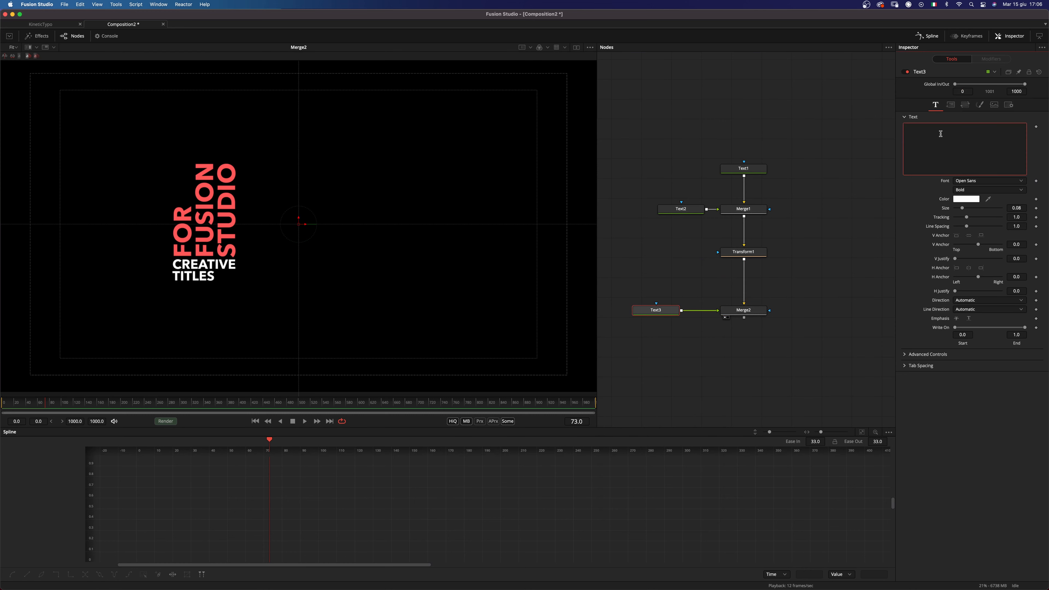
text(KINETIC)
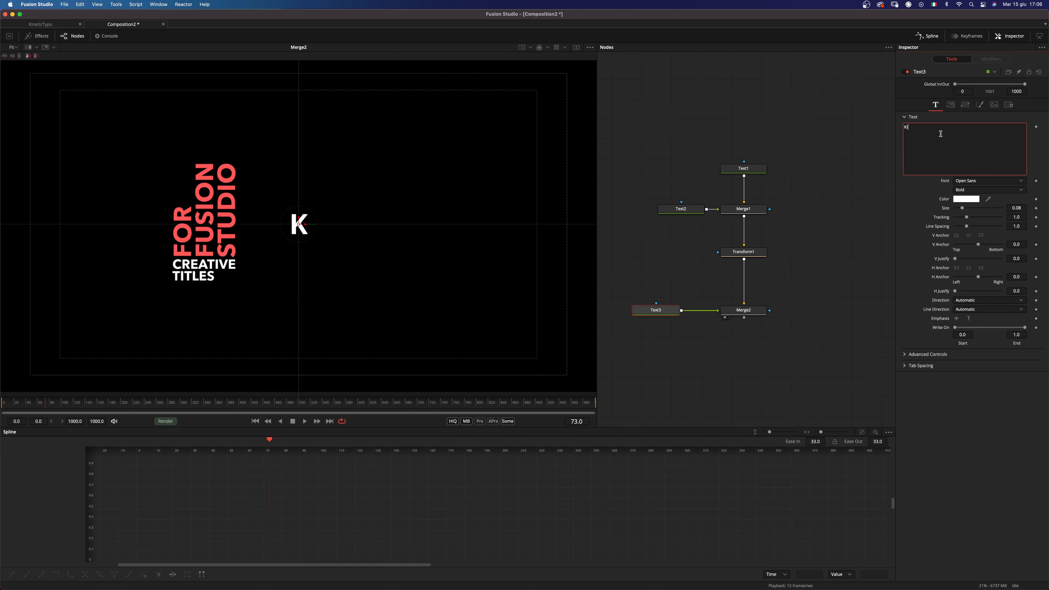
key(Return)
text(MOTION)
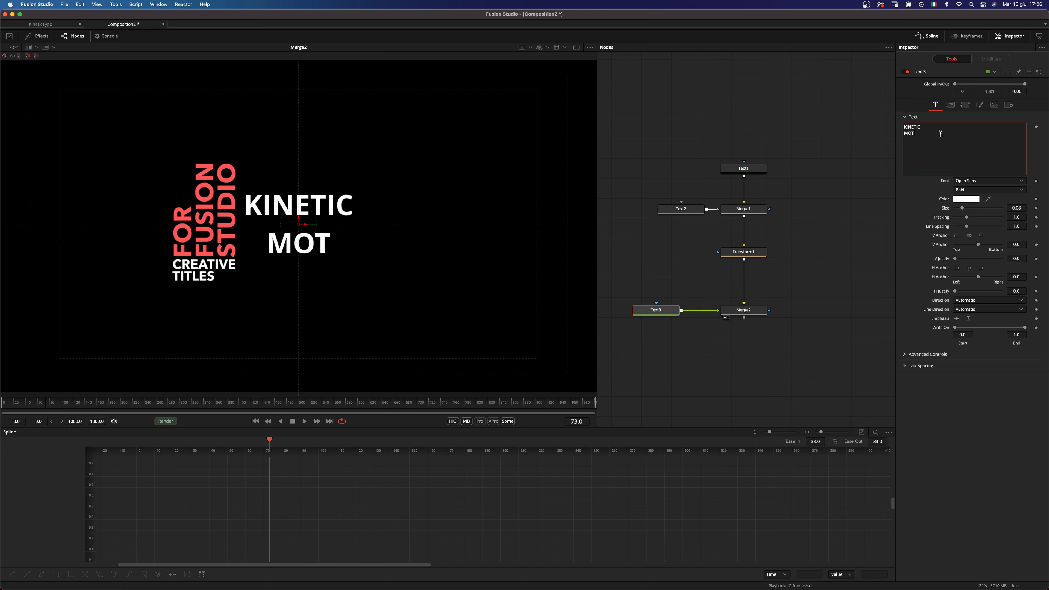
key(Return)
text(GRAPHICS)
key(Return)
text(TYPOGRAPHY)
Format Text3 with the Avenir Next font, line spacing 0.65 and a horizontal anchor of -1.0.
click(985, 180)
text(av)
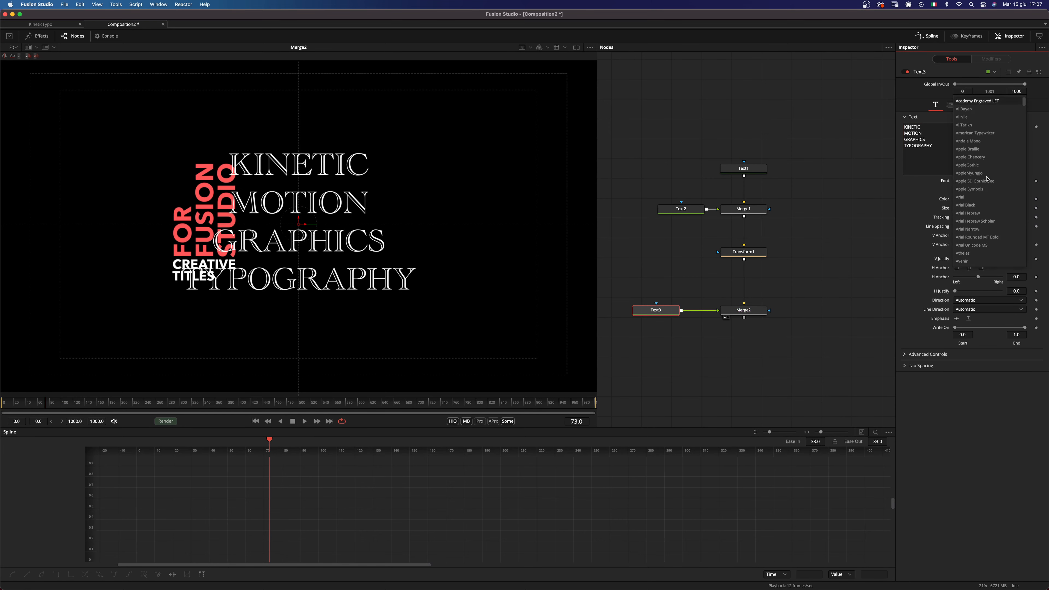
text(av)
click(987, 180)
double_click(1017, 227)
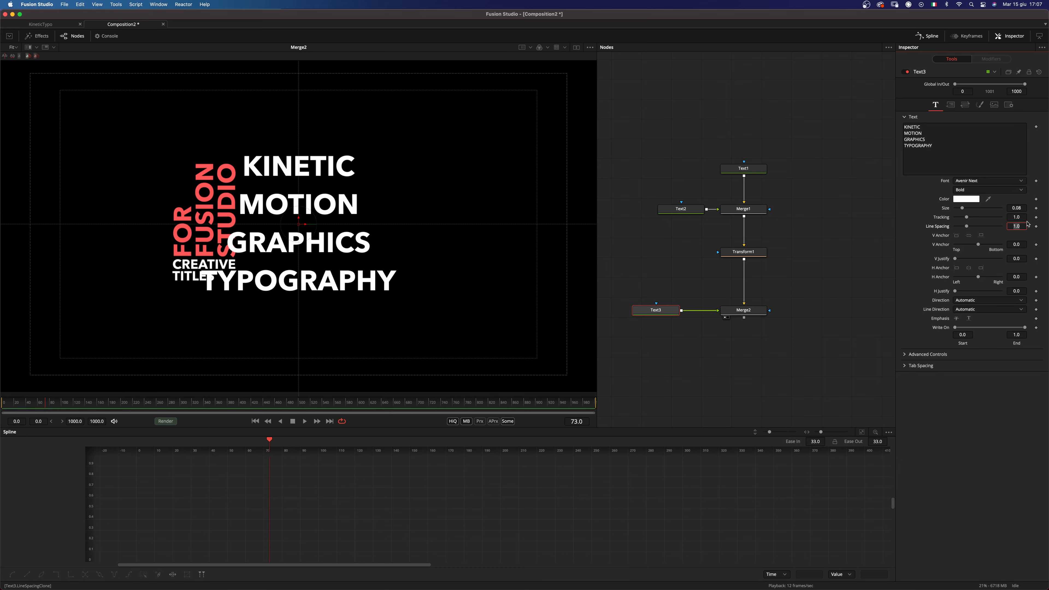
text(0.65)
key(Tab)
drag(977, 277, 951, 277)
Place the four-line text just right of the rotated FOR FUSION STUDIO title and enlarge it to about 0.1003.
drag(304, 210, 247, 233)
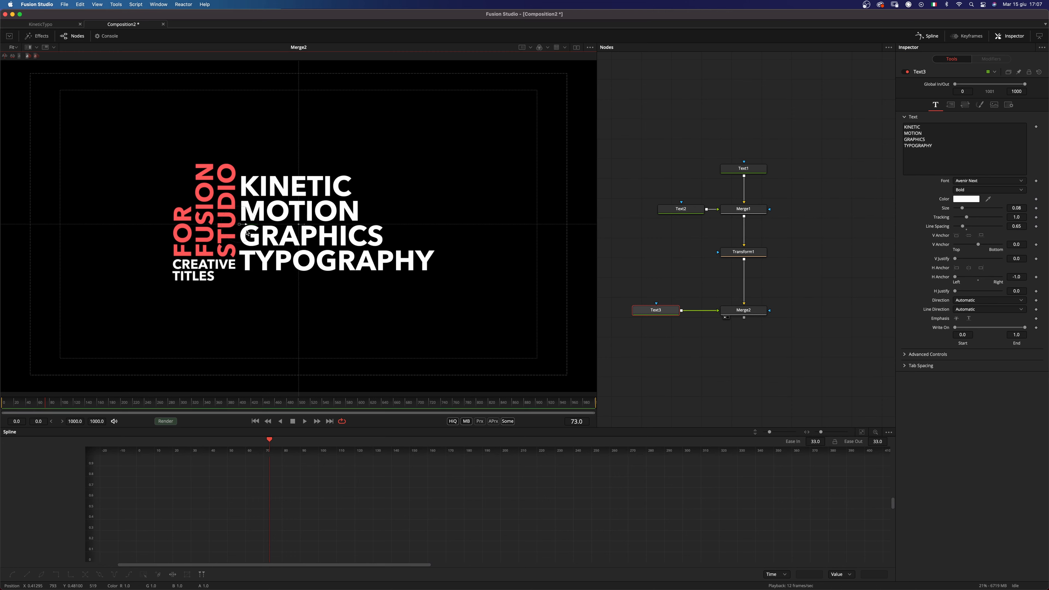
drag(964, 208, 982, 213)
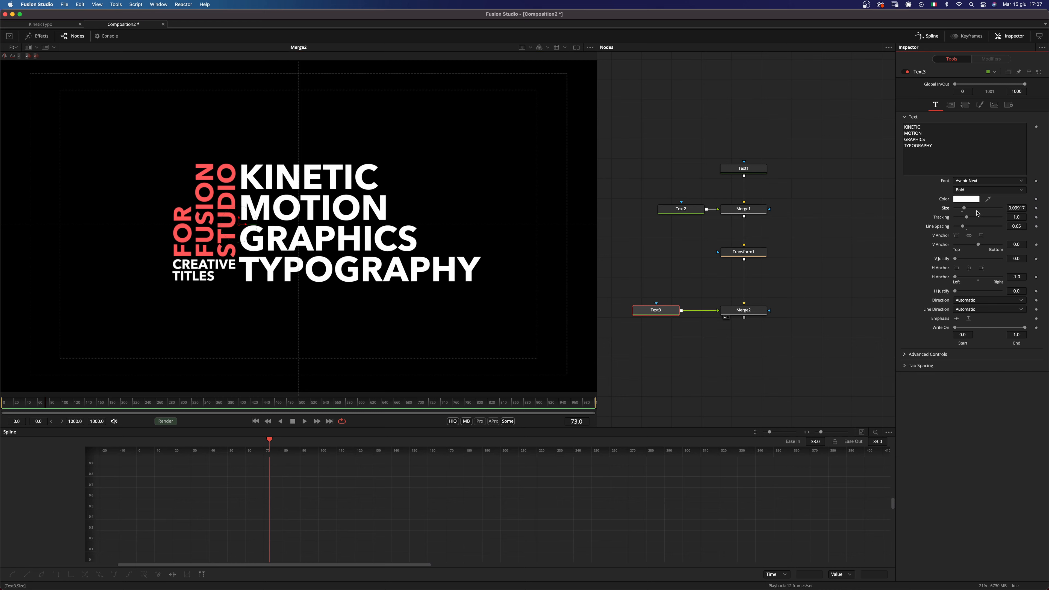
drag(967, 212, 967, 210)
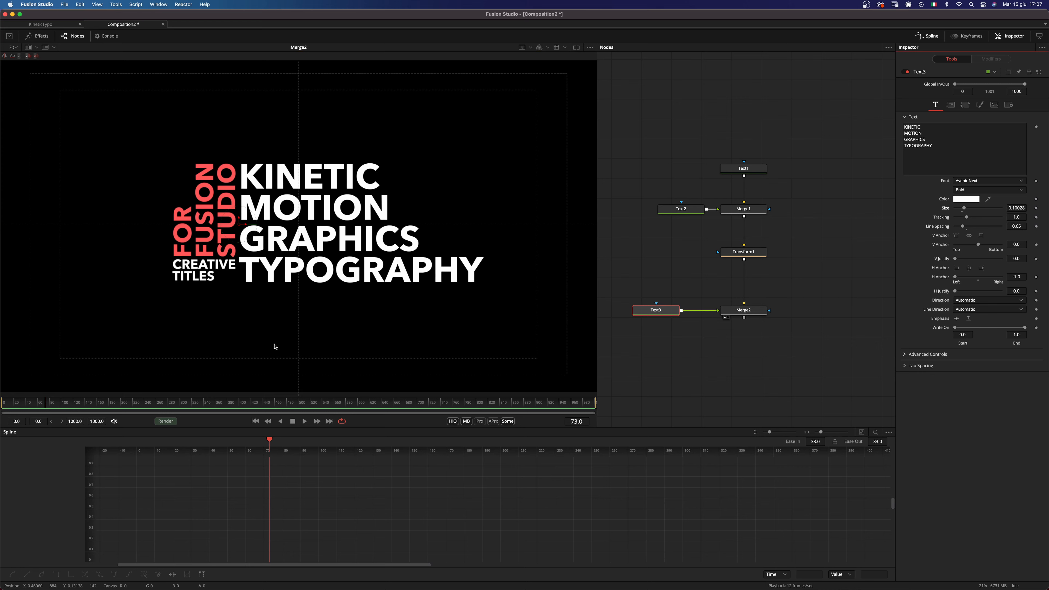
Set Text3's own transform mode to Words.
drag(651, 312, 694, 344)
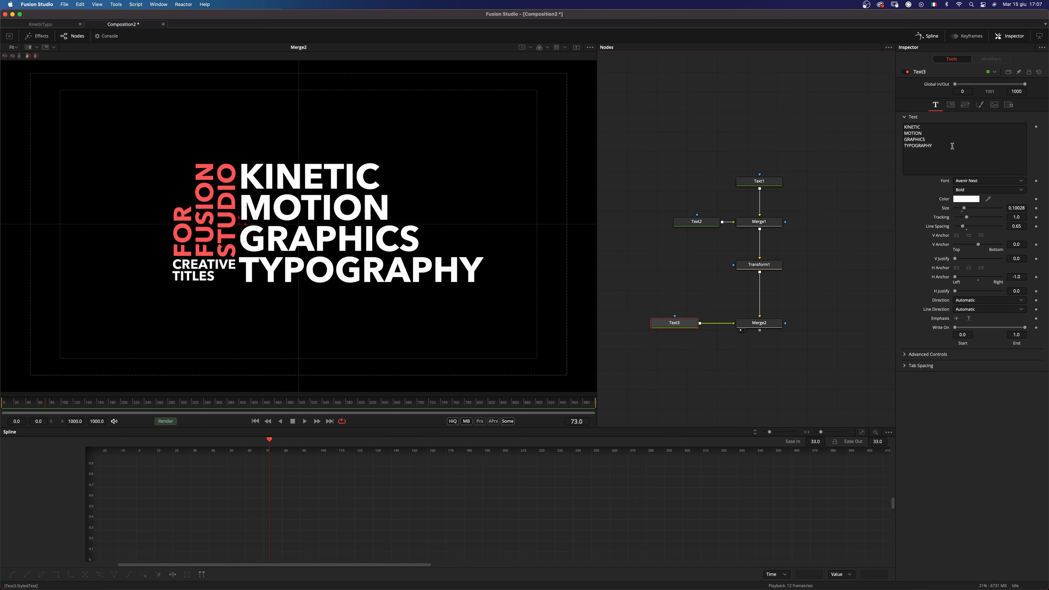
click(965, 105)
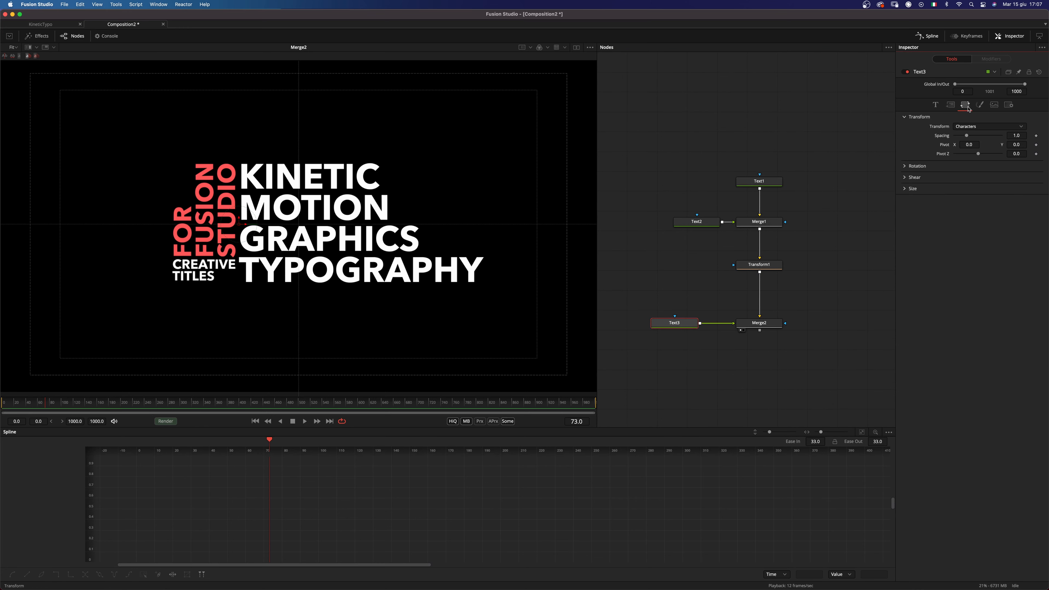
click(972, 126)
click(974, 135)
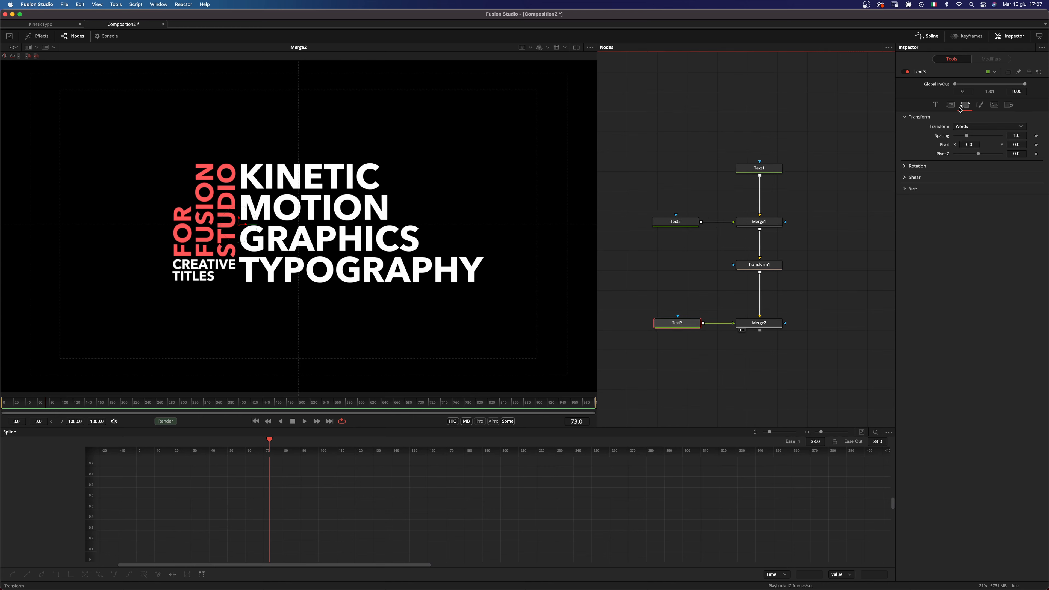
Add a Follower modifier to Text3's text.
click(936, 105)
right_click(951, 141)
click(935, 148)
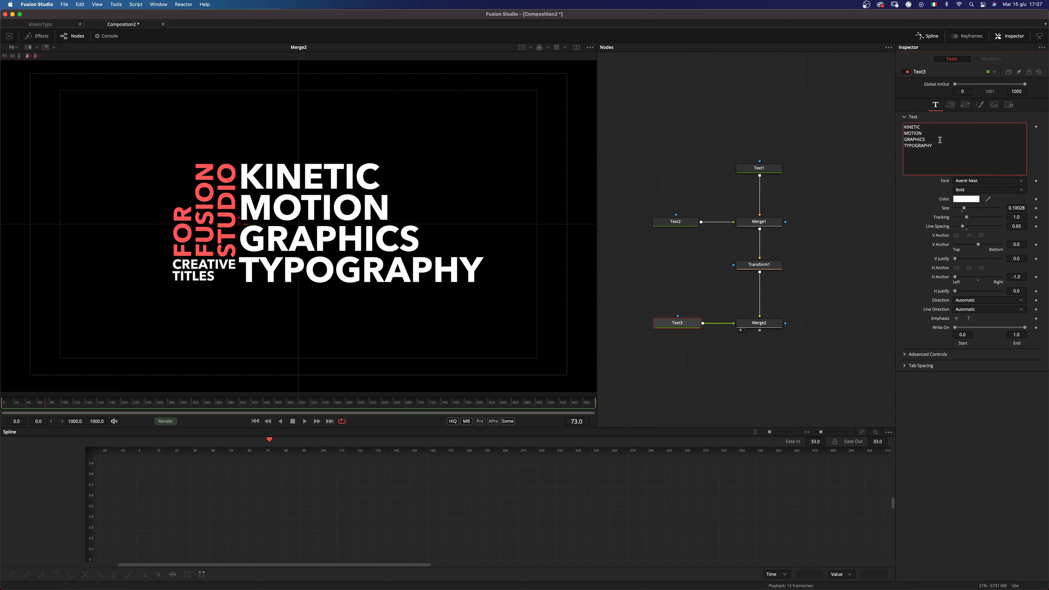
right_click(948, 140)
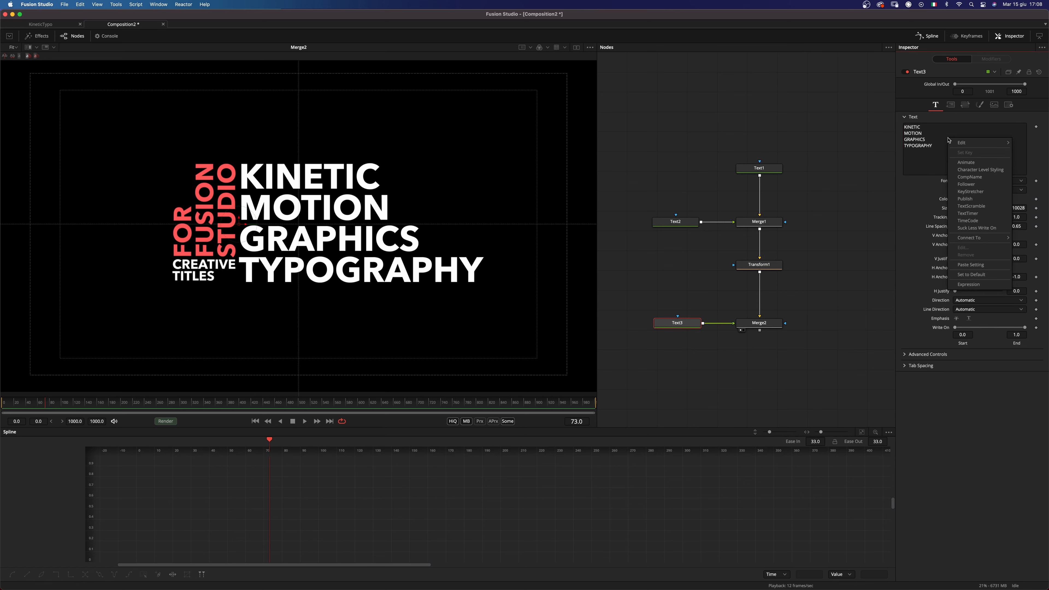
click(971, 186)
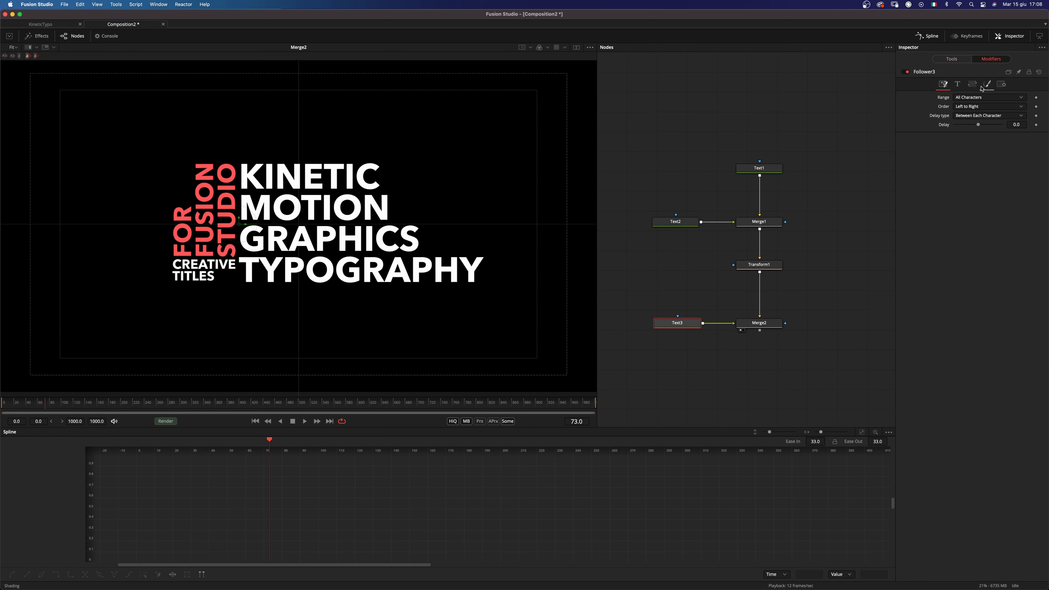
Set the transform mode of Text3's Follower modifier to Words.
click(972, 84)
click(976, 106)
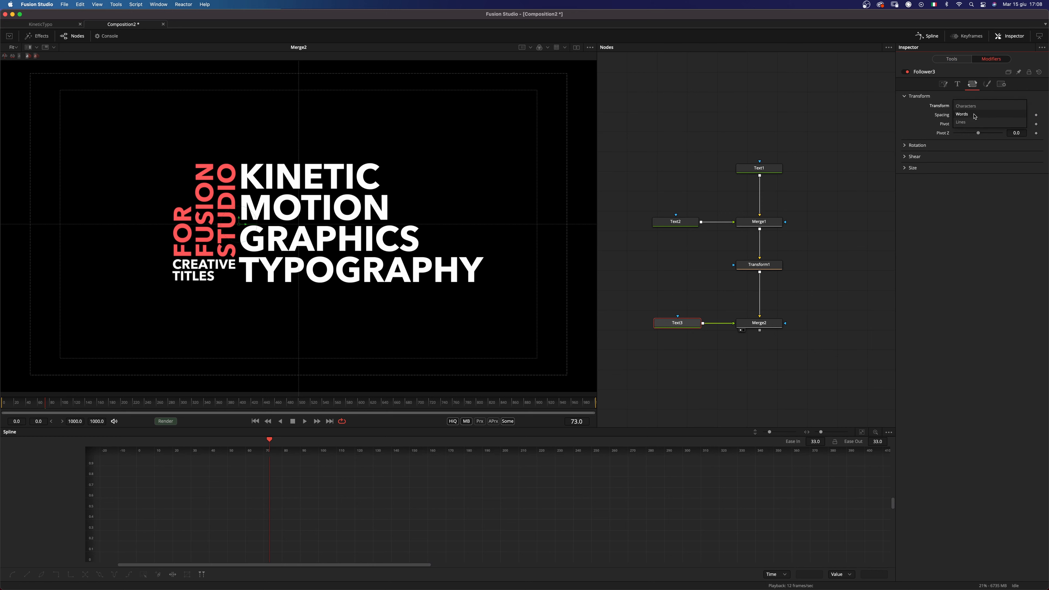
click(974, 114)
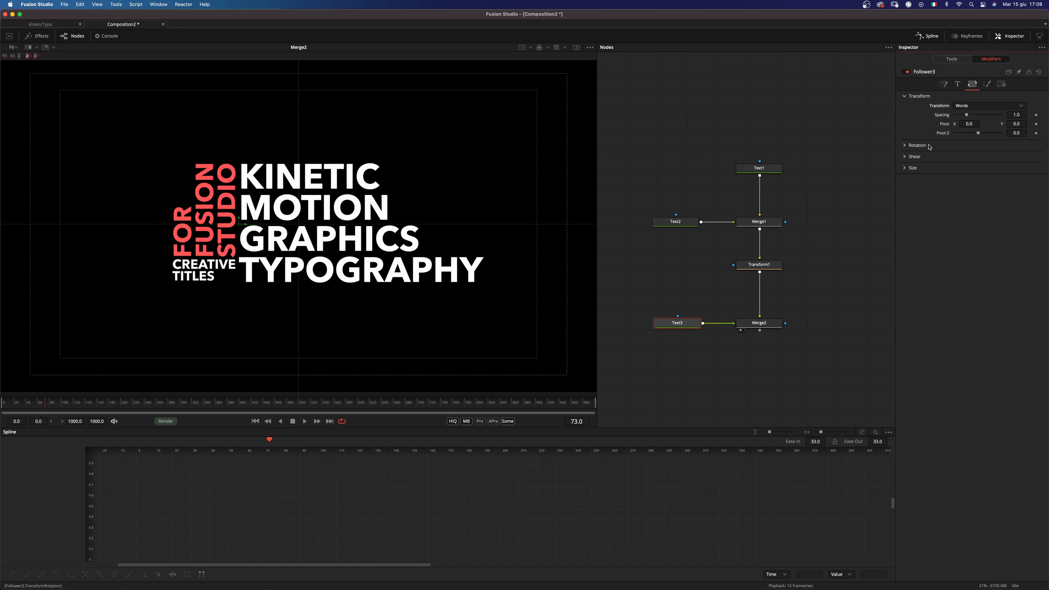
Animate the Follower3 words' X rotation from -90 at frame 73 to 0 about five frames further on.
click(904, 146)
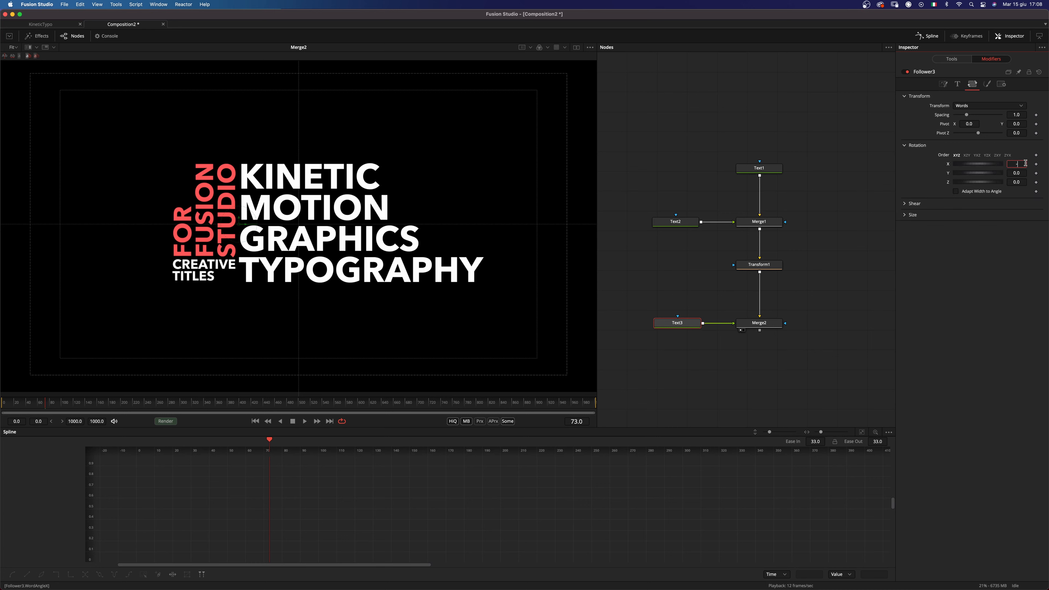
key(Return)
click(1036, 164)
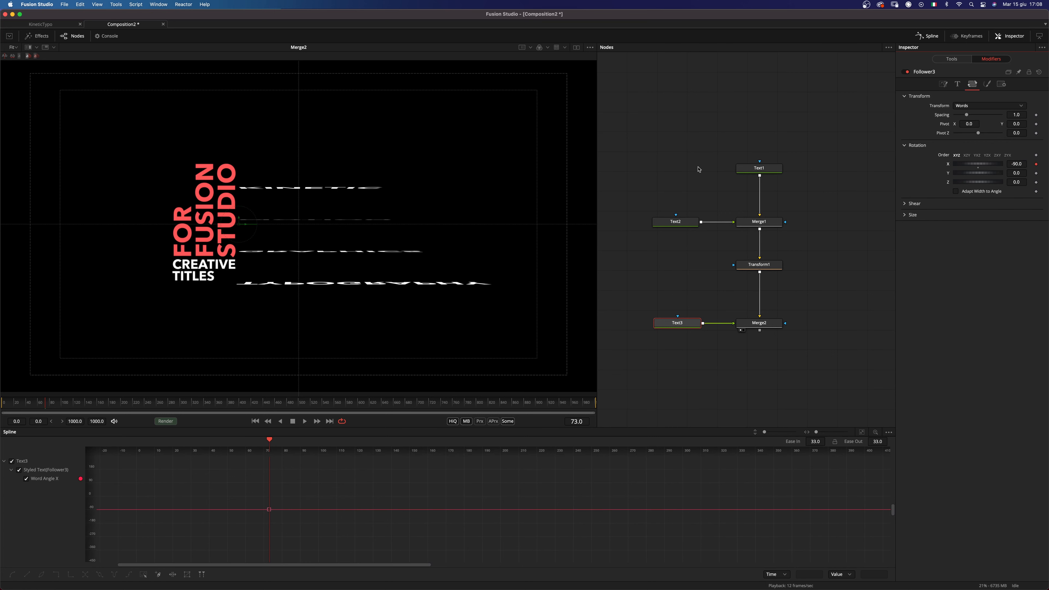
key(Right)
key(Right)
key(Right)
click(978, 167)
Play back the word flip around frame 73 and examine its two rotation keyframes in the spline graph.
click(44, 405)
key(space)
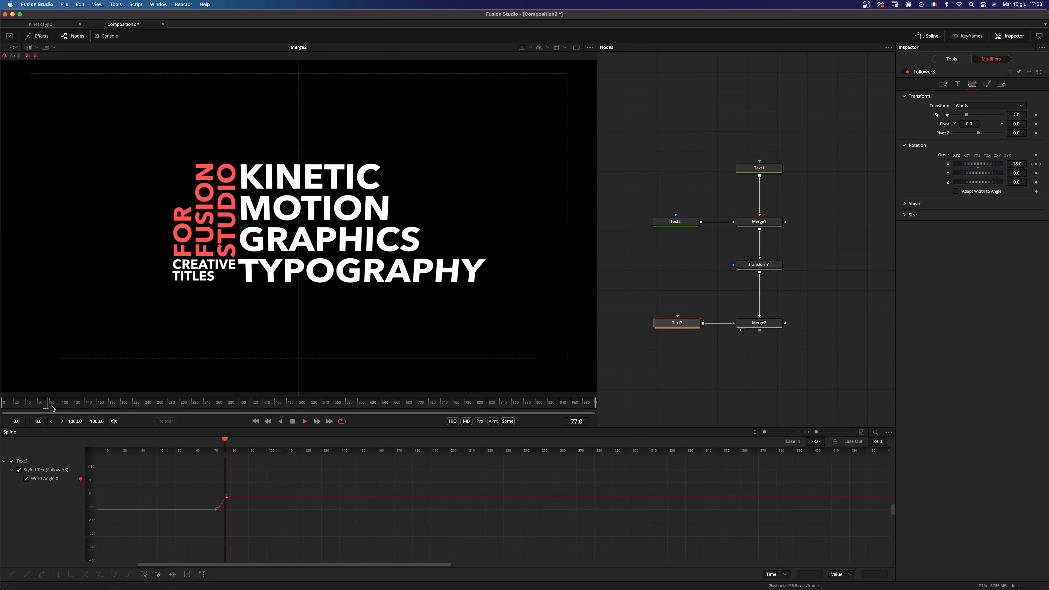
key(space)
click(30, 404)
key(space)
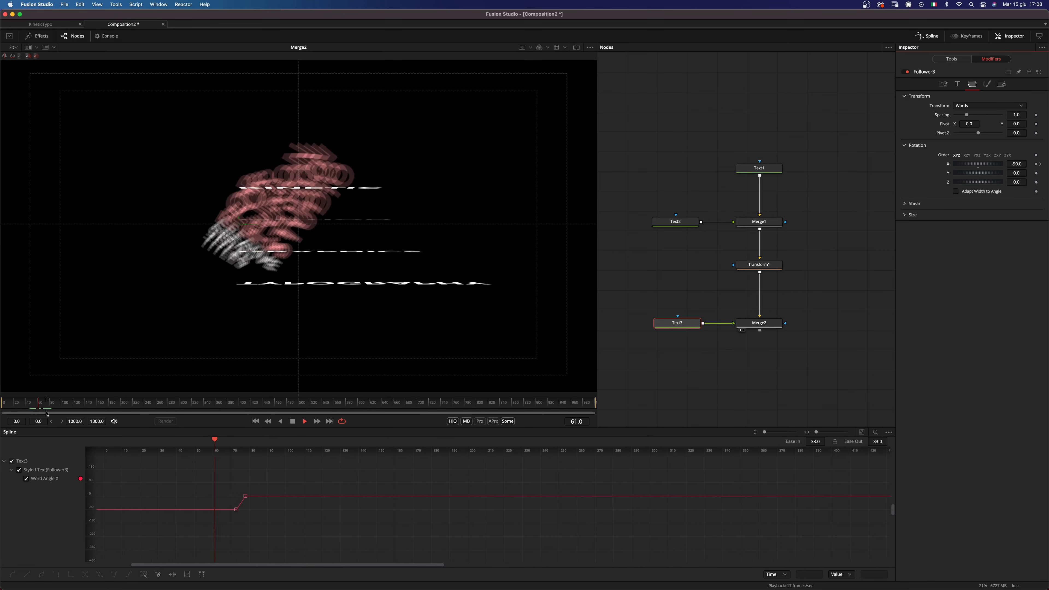
key(space)
drag(47, 405, 45, 404)
drag(211, 536, 242, 488)
Set Follower3's delay between characters to 0.85 after checking the playback.
click(943, 84)
key(space)
click(48, 410)
key(space)
key(space)
double_click(1016, 125)
text(0.85)
Shift both Word Angle X keyframes a few frames earlier and replay the word flip.
drag(34, 405, 40, 405)
drag(220, 521, 254, 485)
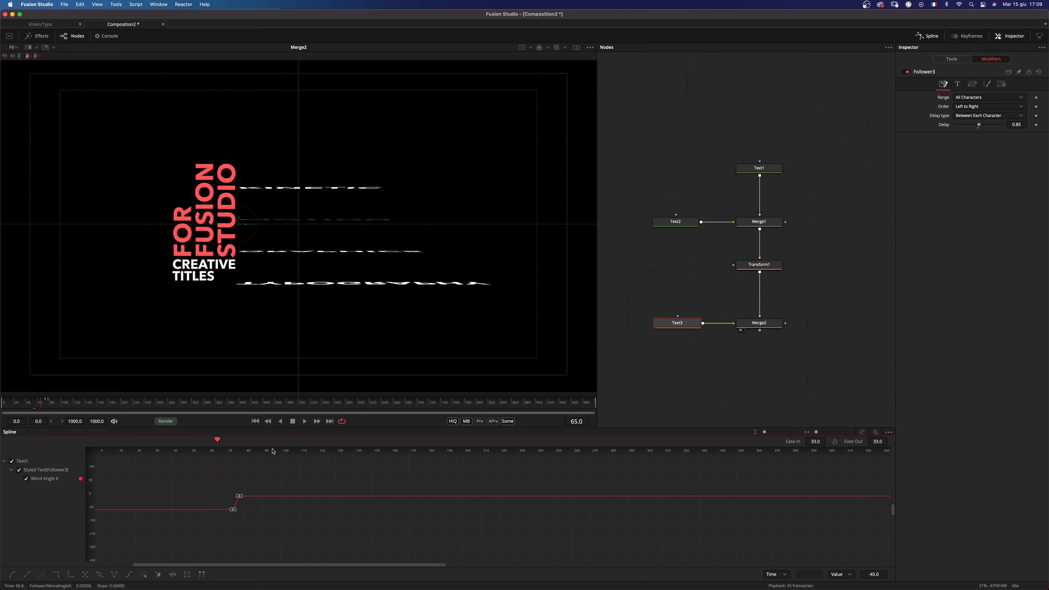
key(space)
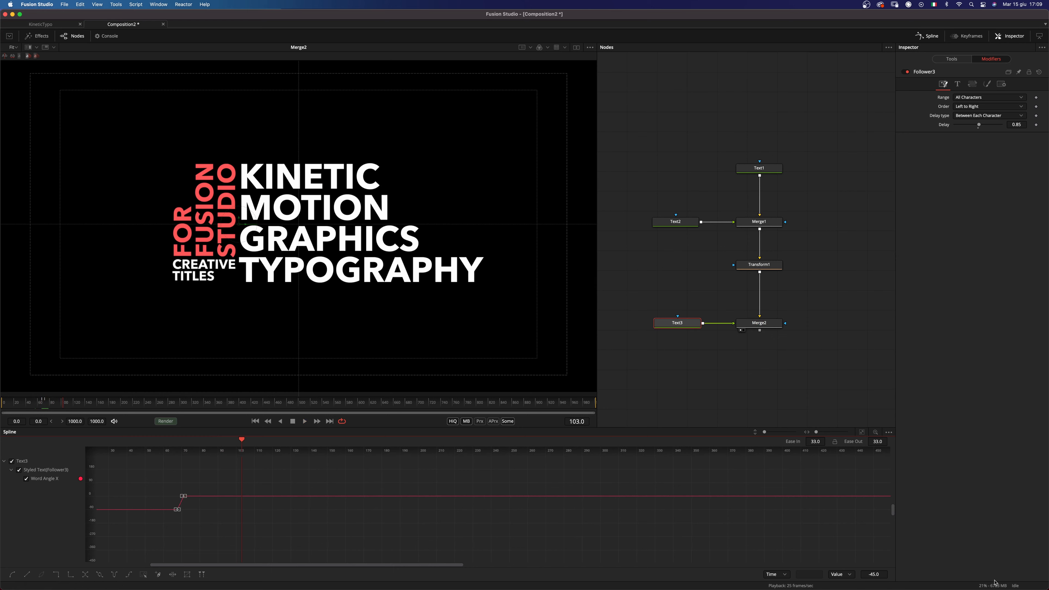
click(44, 400)
key(space)
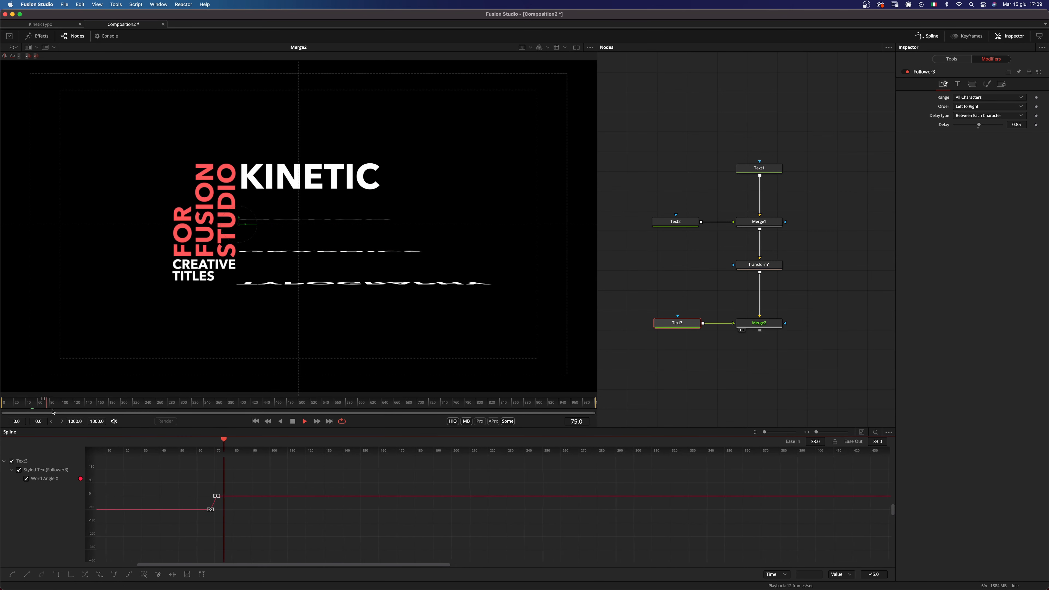
key(space)
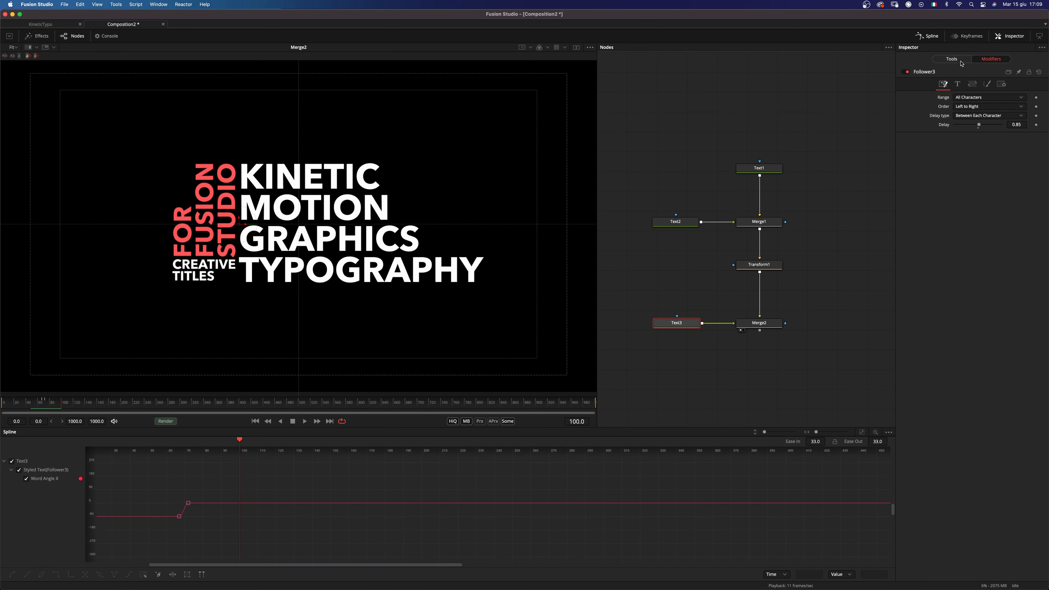
Set Pivot Z of Text3's own word transform to 0.5 and play the animation from frame 0.
click(962, 61)
click(965, 106)
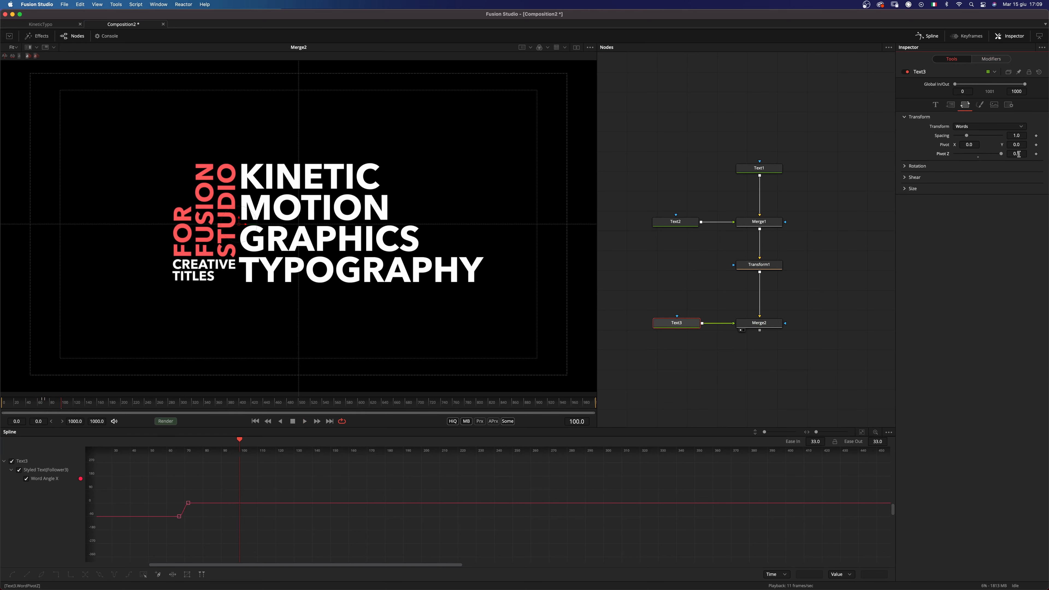
drag(24, 404, 2, 404)
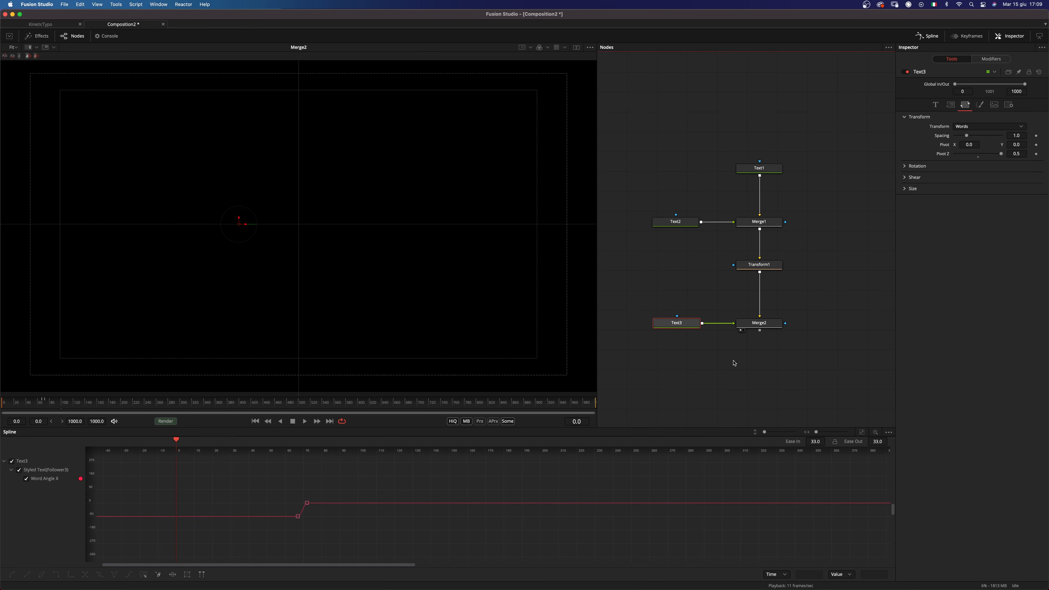
key(space)
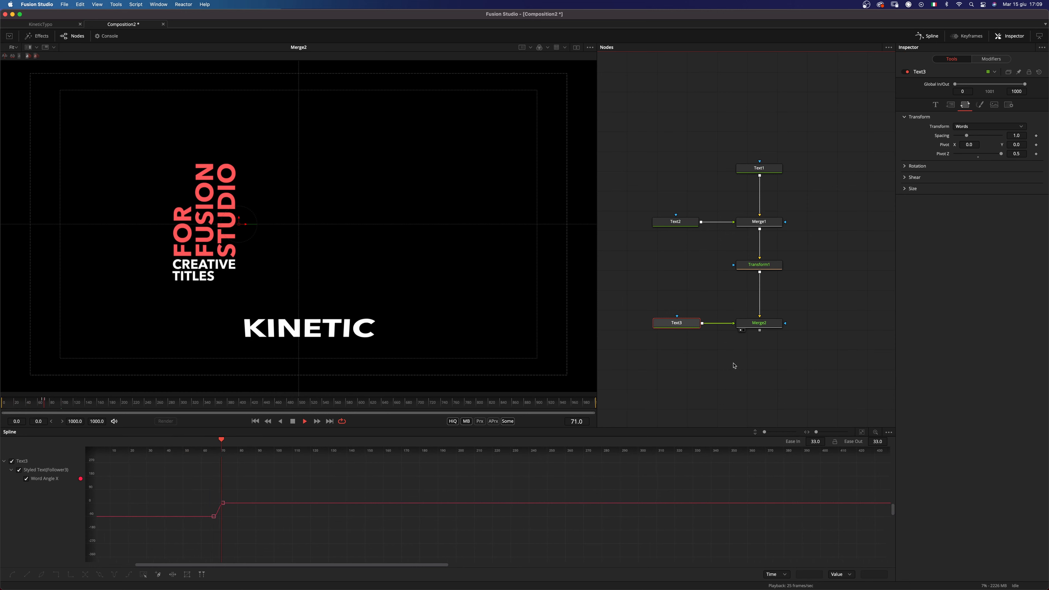
key(space)
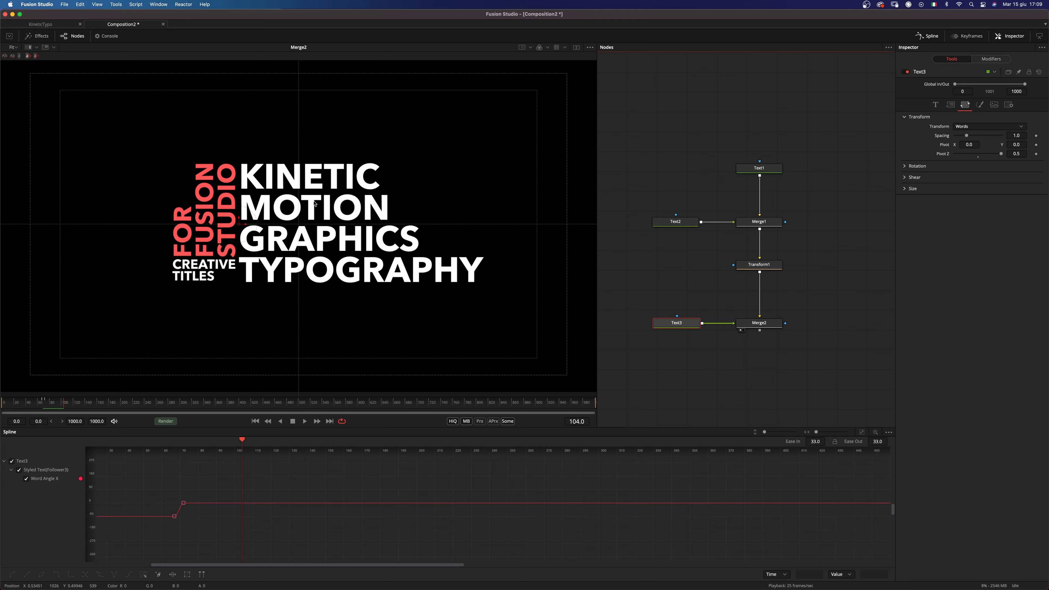
click(935, 106)
click(676, 326)
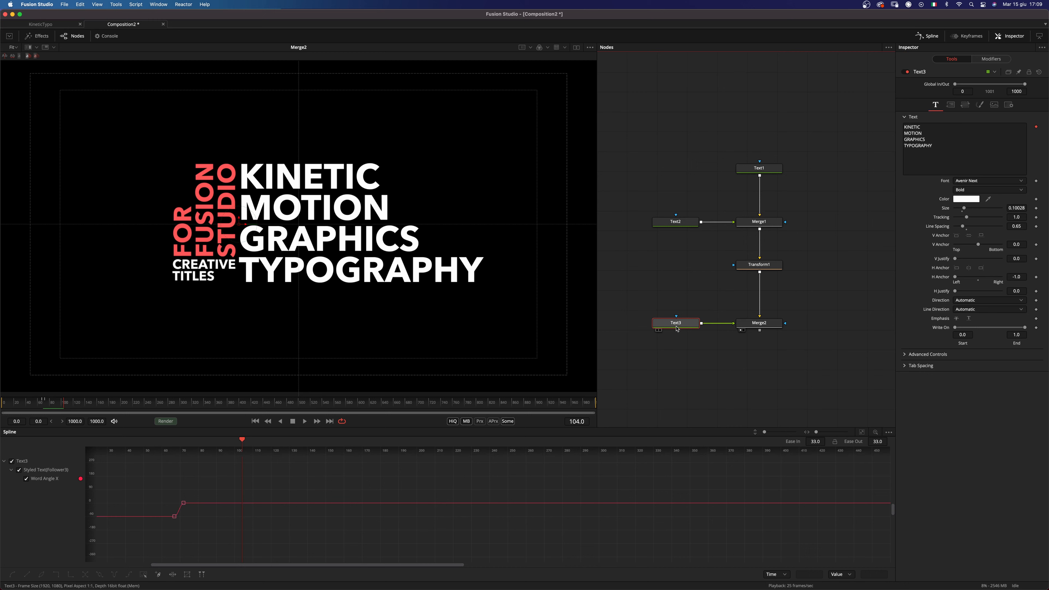
right_click(955, 145)
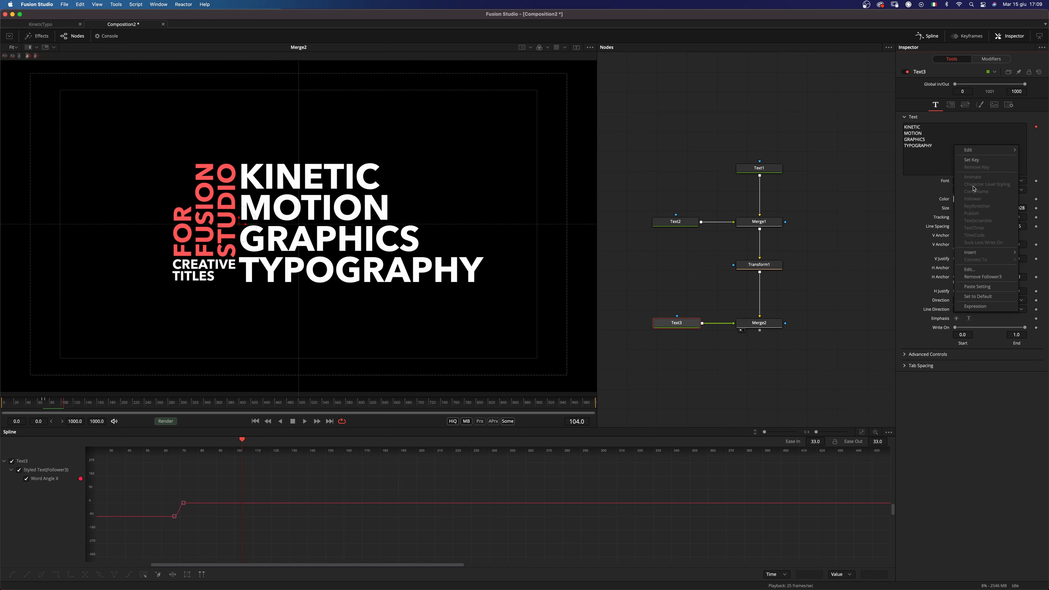
click(924, 157)
right_click(944, 146)
right_click(949, 146)
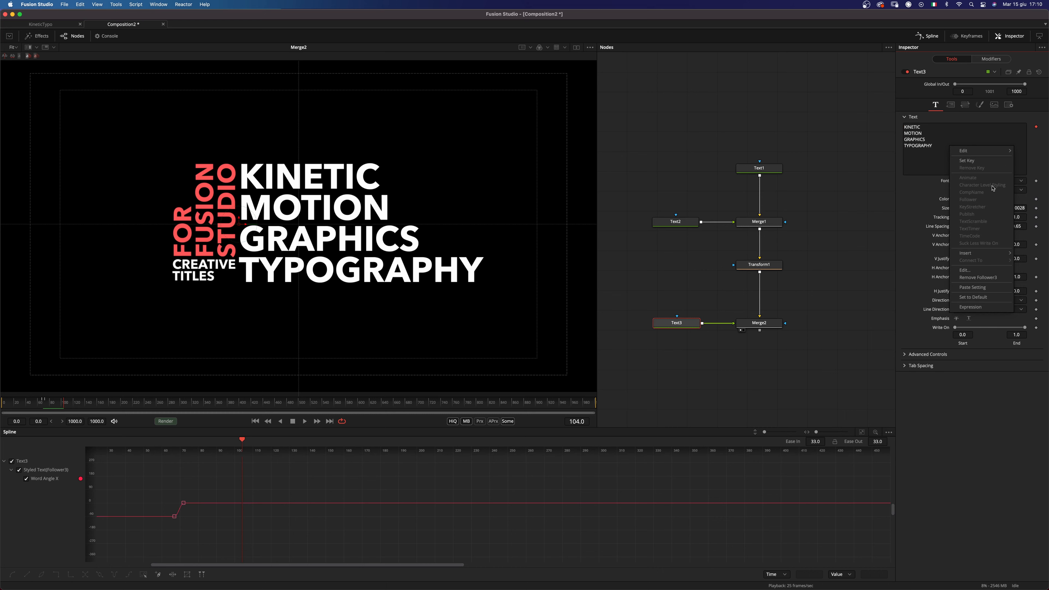
click(970, 124)
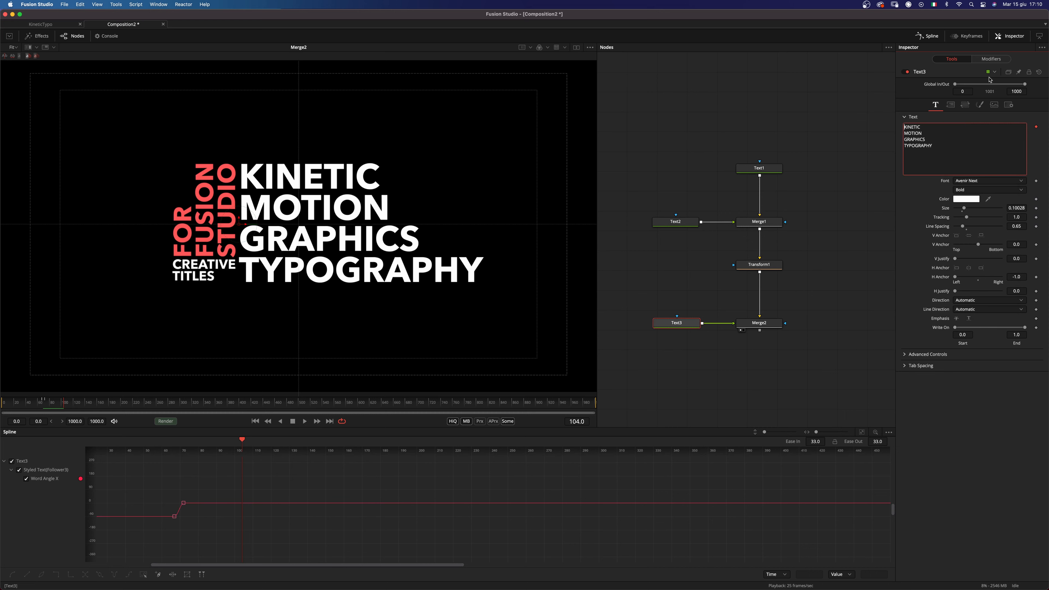
Add a Character Level Styling modifier to the text inside Text3's Follower3 modifier.
click(995, 61)
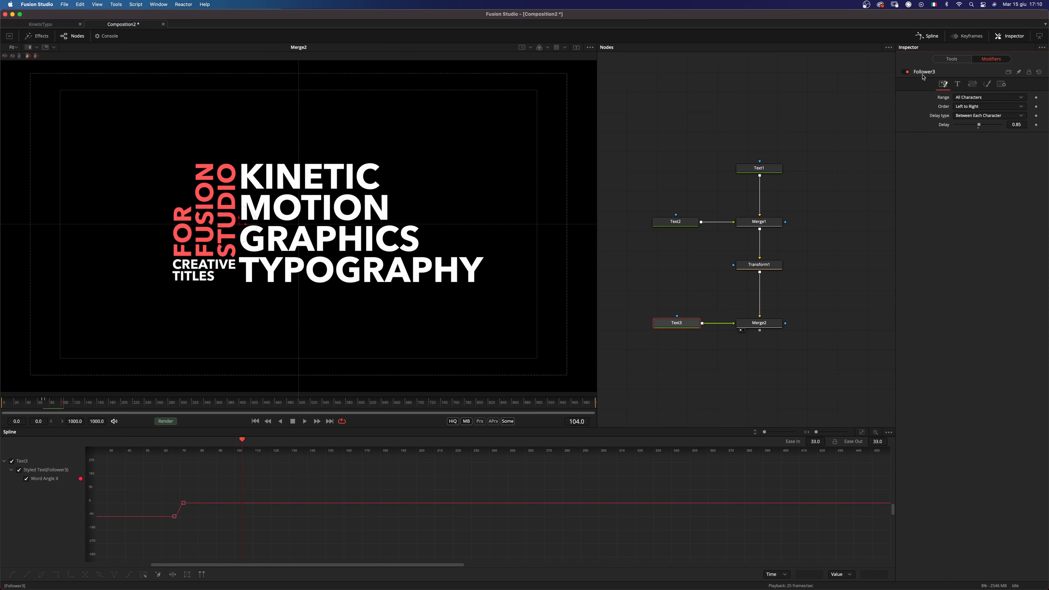
click(957, 85)
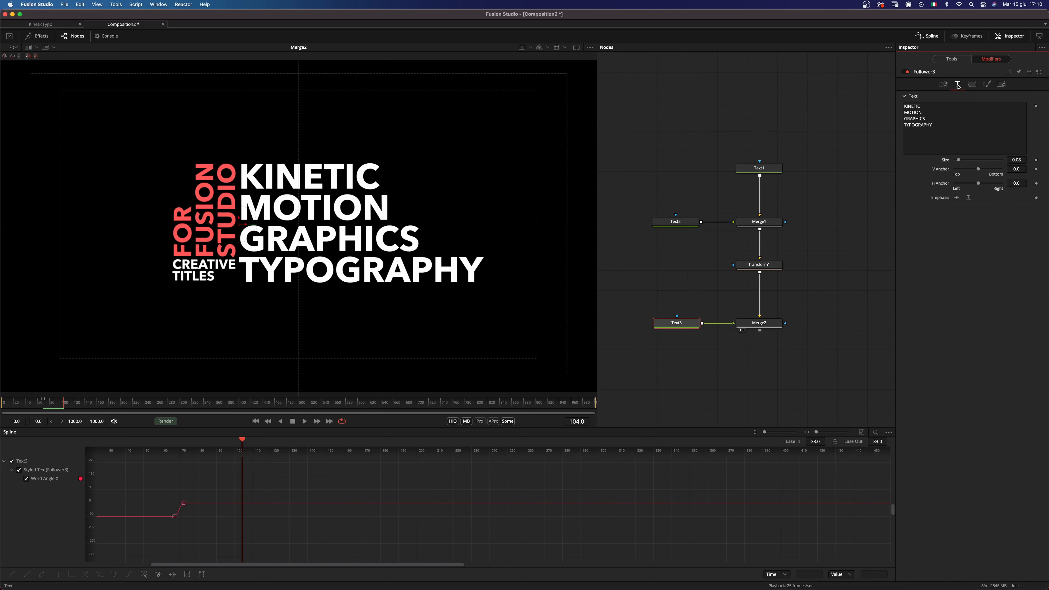
right_click(951, 121)
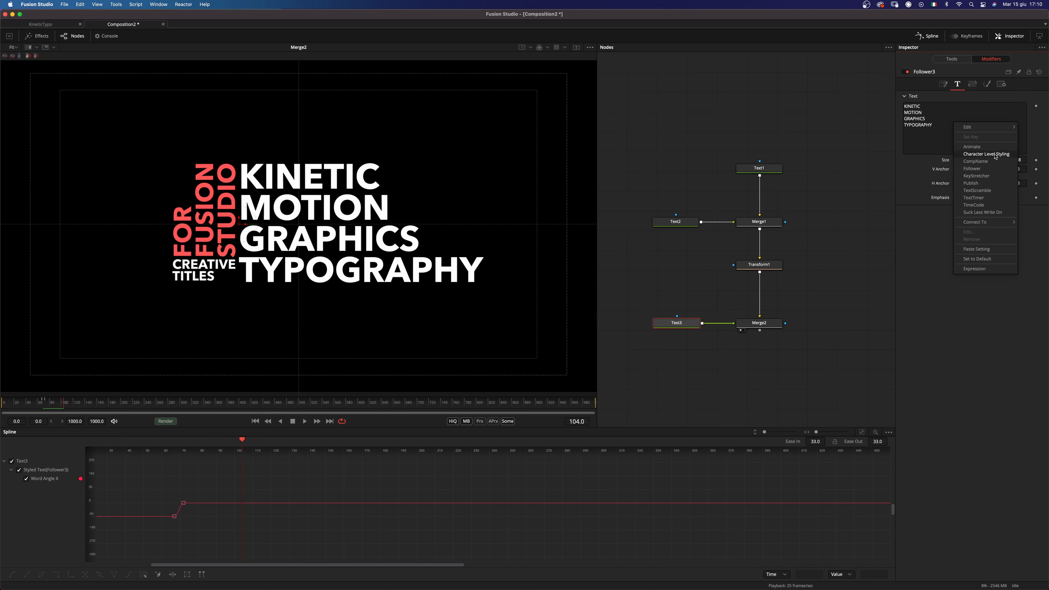
click(984, 155)
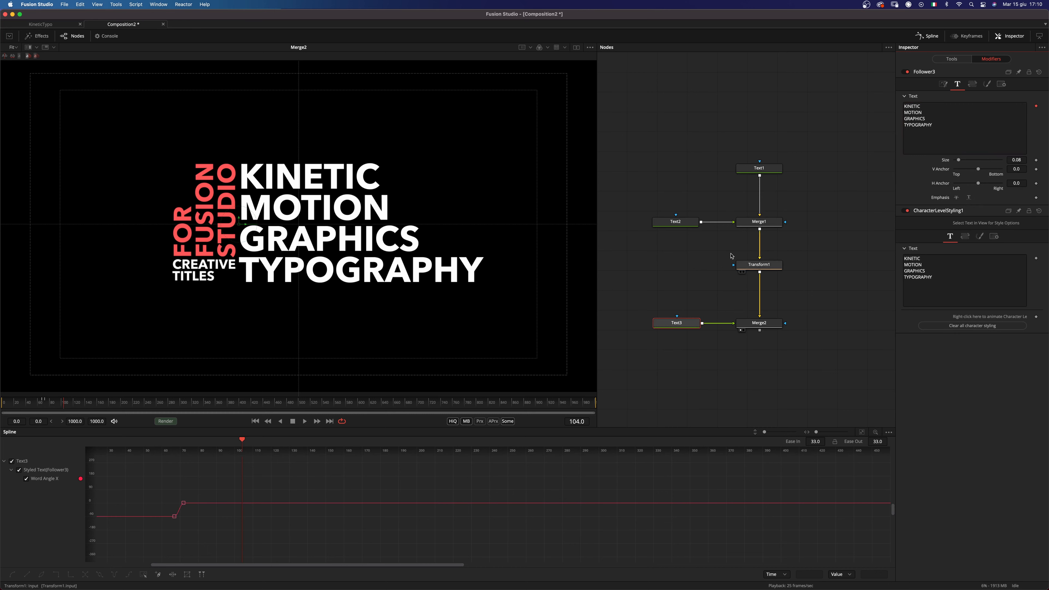
Select the word TYPOGRAPHY in the viewer and lower its character color value to a very dark gray.
drag(529, 309, 231, 257)
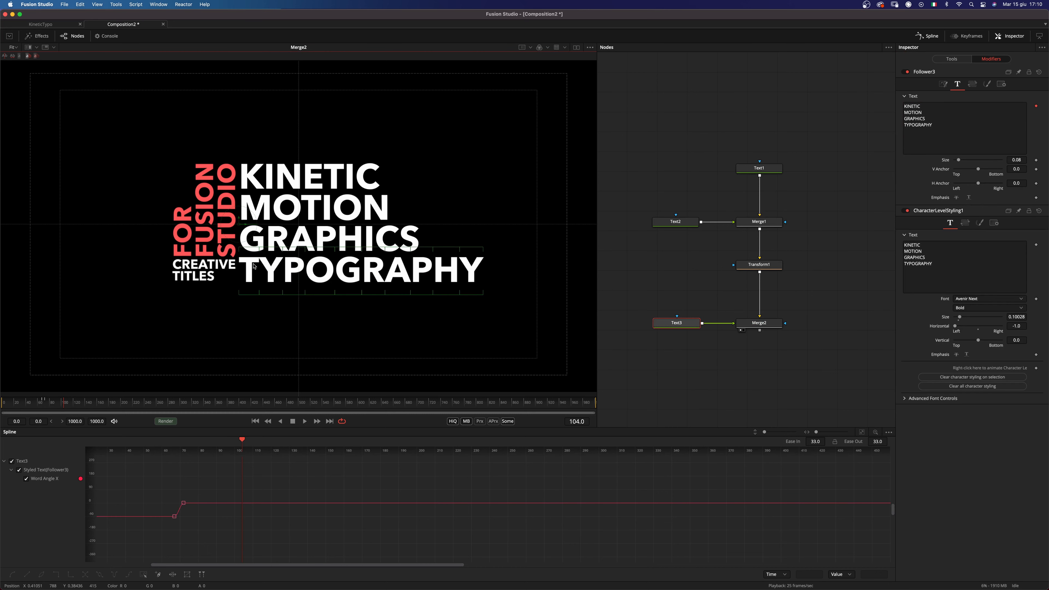
click(980, 223)
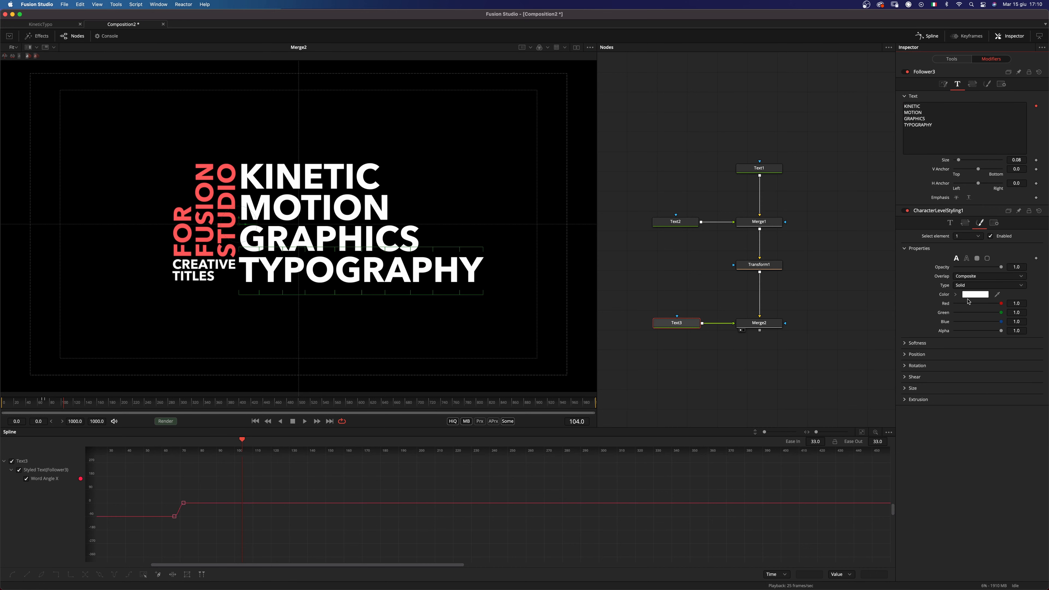
click(955, 294)
click(1019, 352)
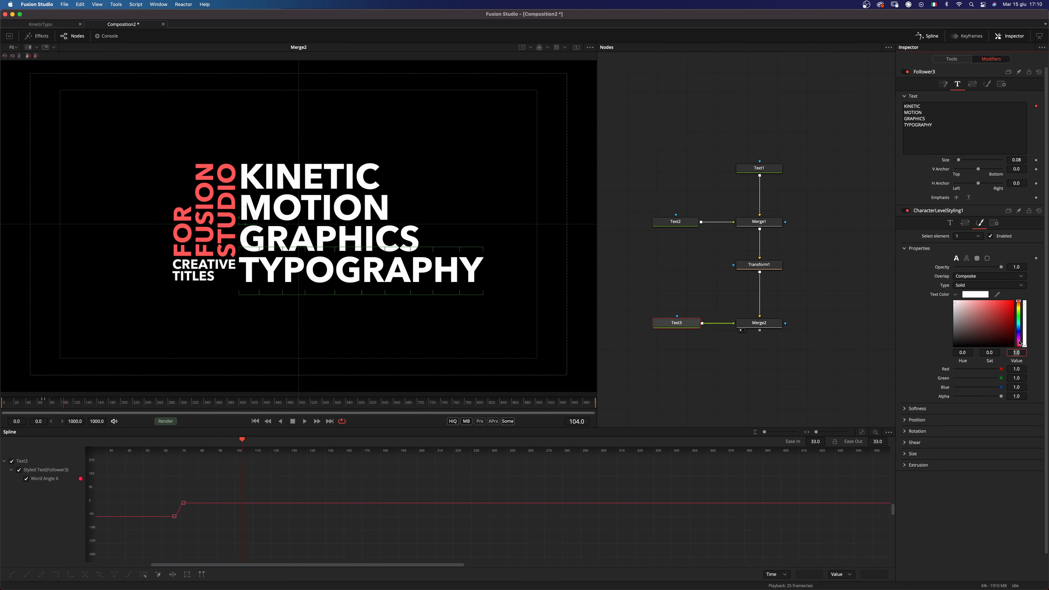
text(.6)
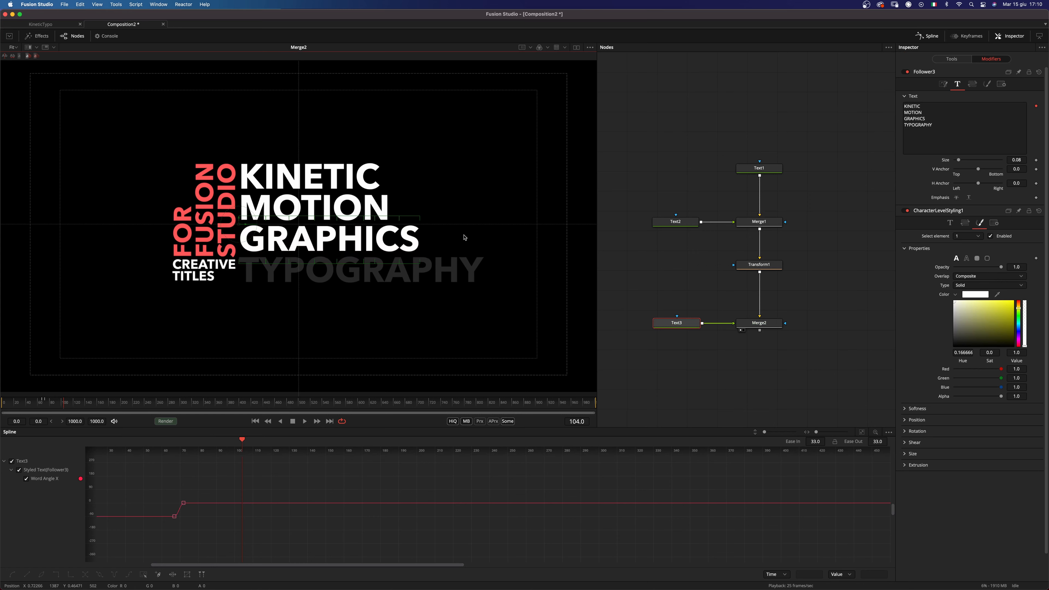
Lower the character color value of GRAPHICS to 0.3 and of MOTION to 0.6.
key(BackSpace)
text(3)
key(Tab)
drag(426, 192, 228, 224)
click(1018, 352)
text(.3)
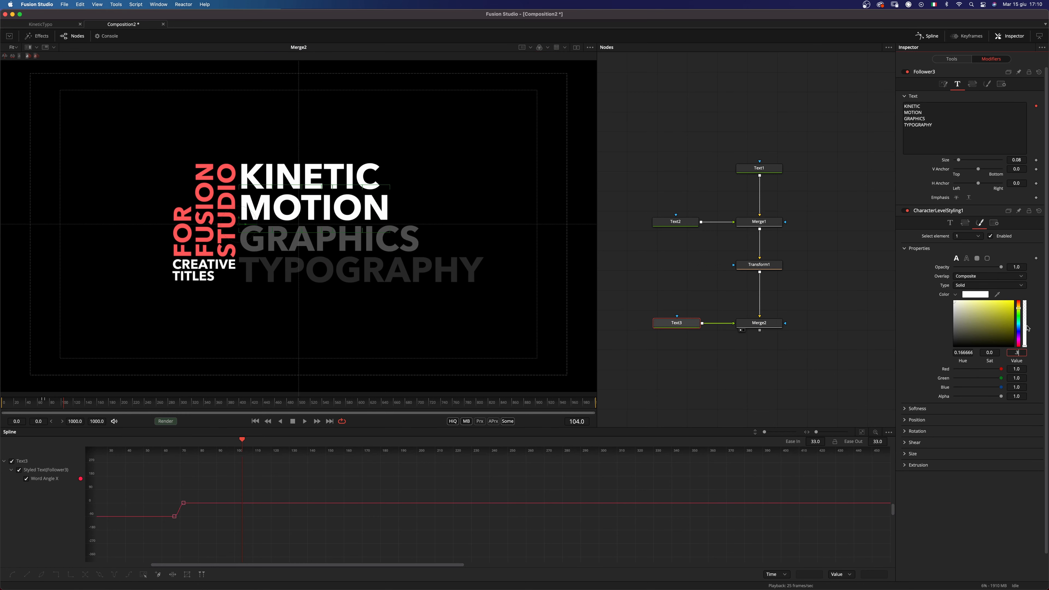
key(Tab)
click(1020, 353)
text(.6)
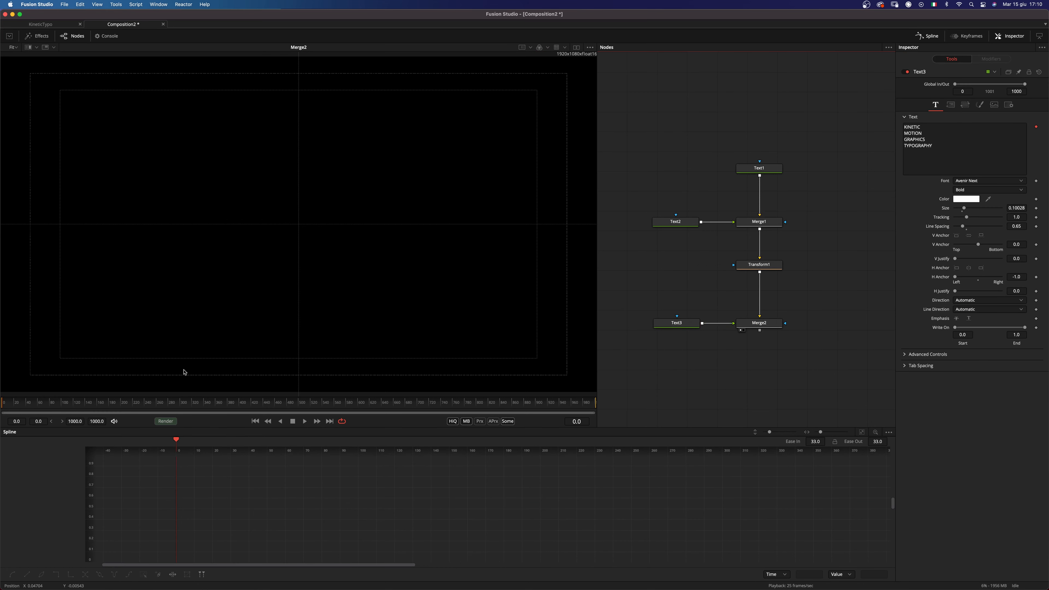
Play the composition from frame 0 and recheck the shaded Text3 words around their flip.
key(space)
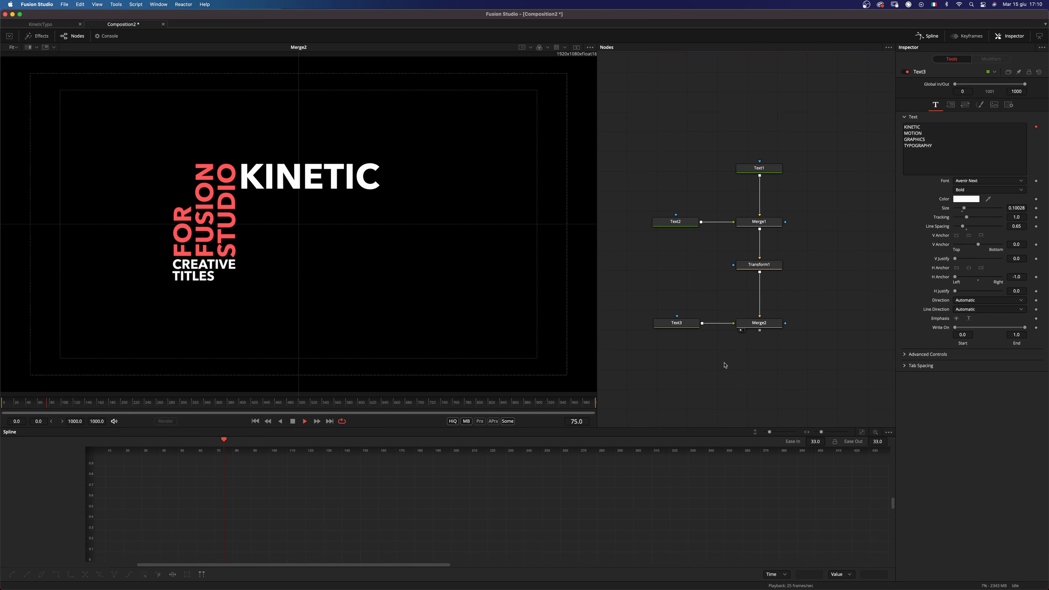
key(space)
drag(677, 327, 640, 327)
click(40, 401)
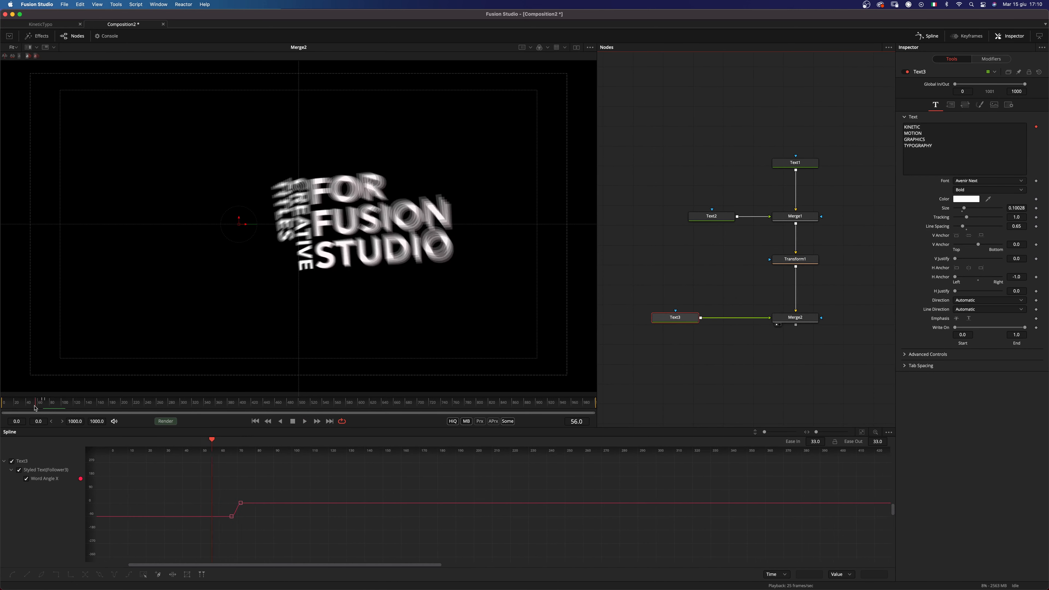
key(space)
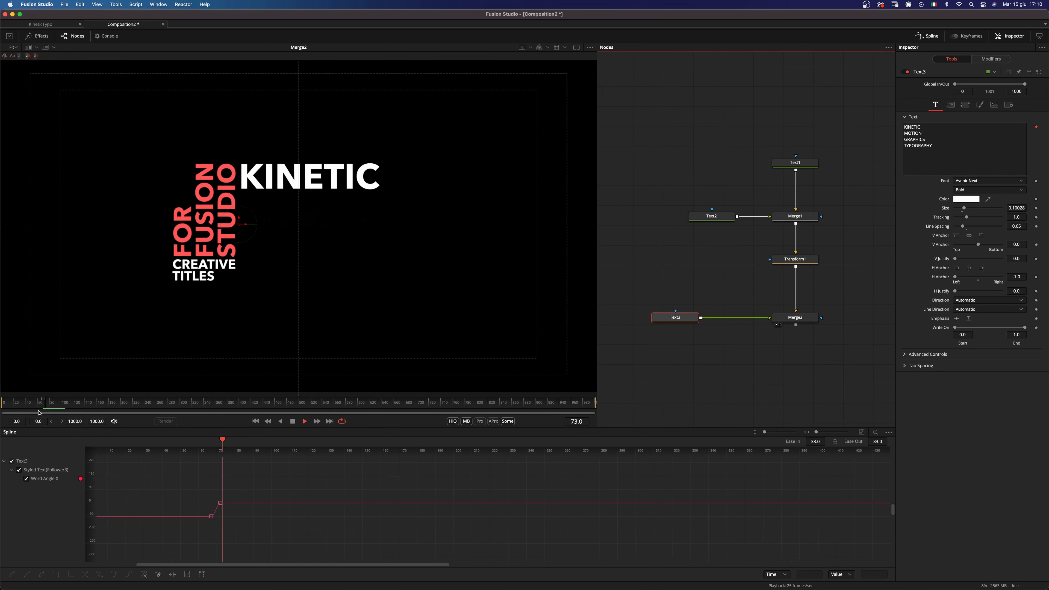
key(space)
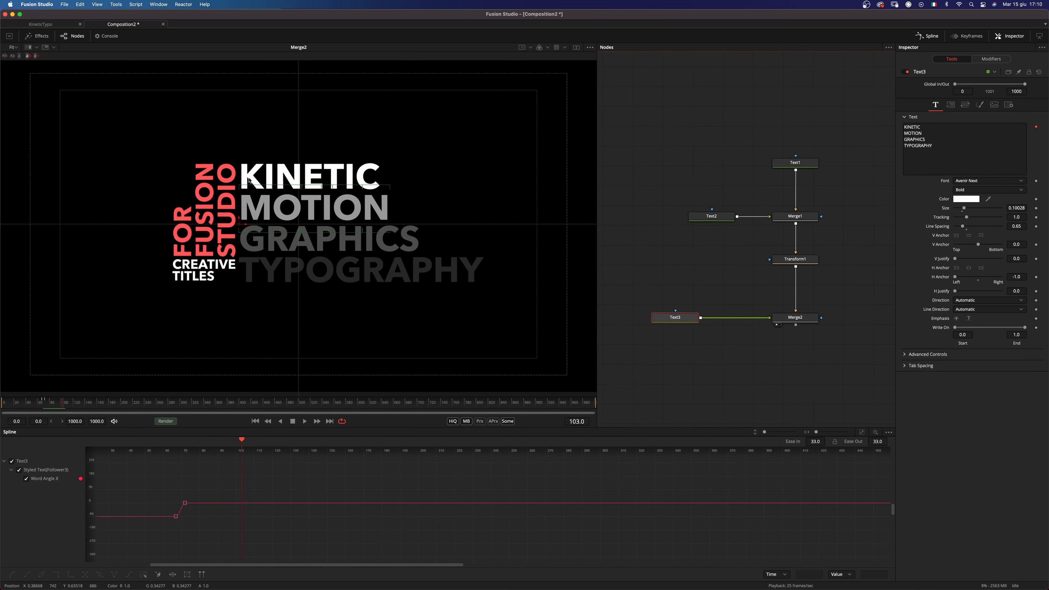
Add a Background node merged with Text3 and align the new merge between Text3 and Merge2.
click(991, 58)
mouse_move(675, 317)
mouse_down()
mouse_move(650, 317)
mouse_move(657, 322)
mouse_up()
key(shift+space)
text(tex)
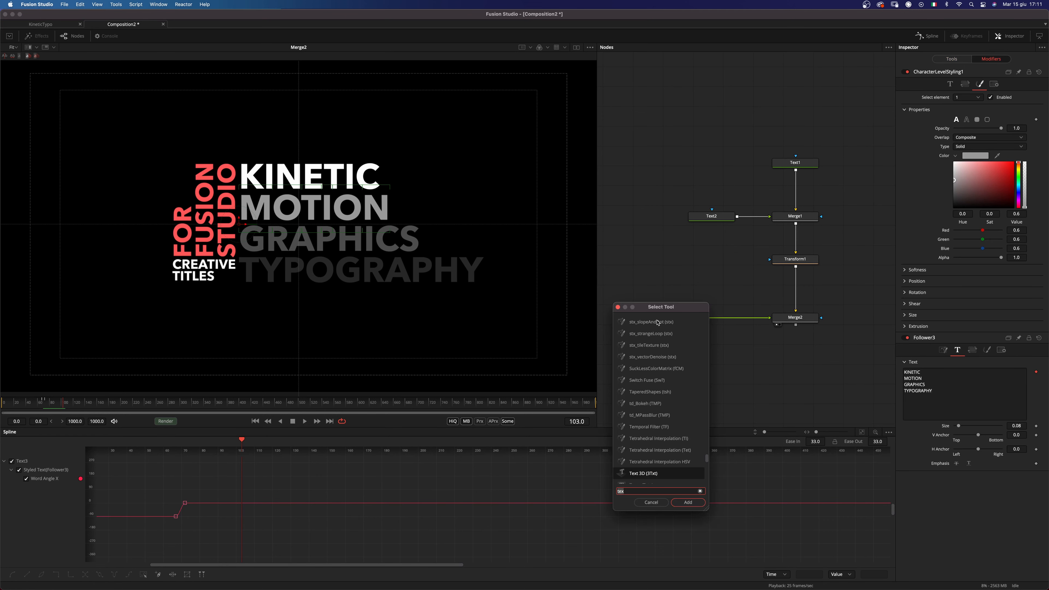
text(bg)
key(Return)
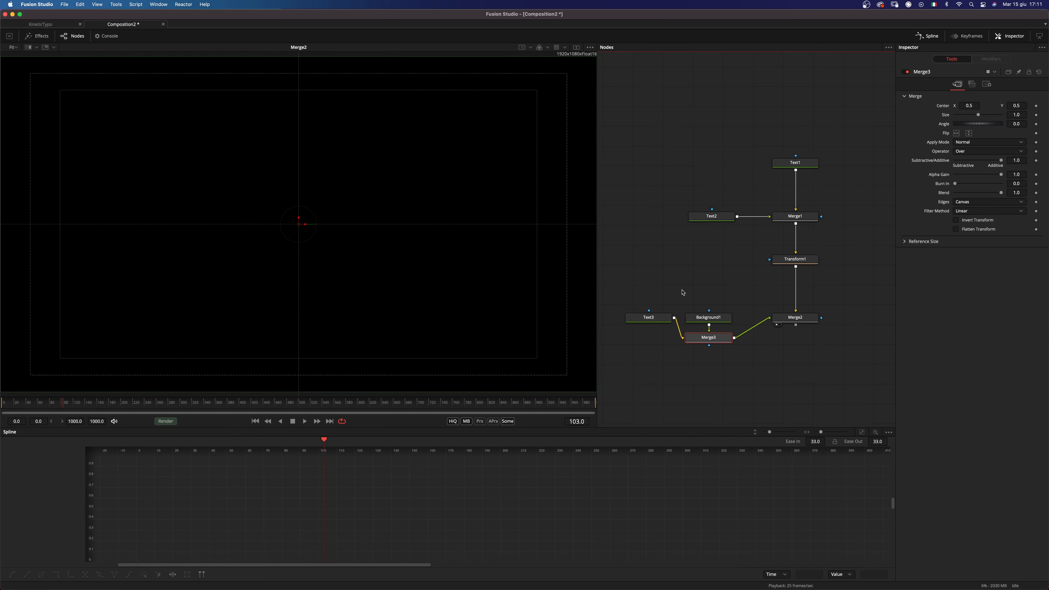
drag(717, 317, 716, 287)
drag(708, 337, 708, 317)
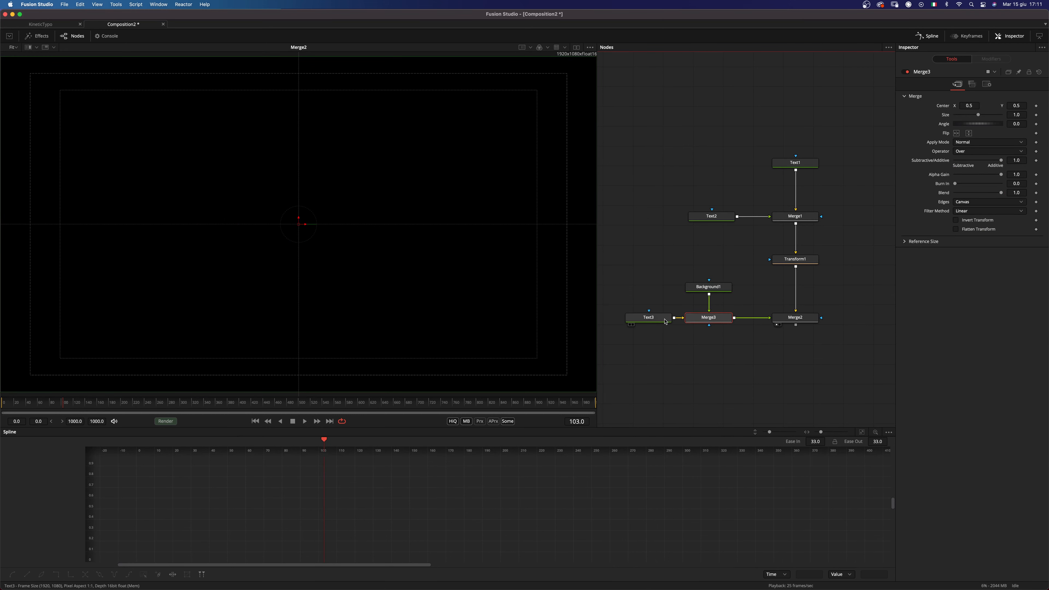
Show Transform1 in the viewer and sample the red of FOR FUSION STUDIO as Background1's color.
click(630, 325)
drag(780, 260, 538, 264)
drag(694, 288, 694, 289)
click(696, 290)
drag(997, 139, 226, 211)
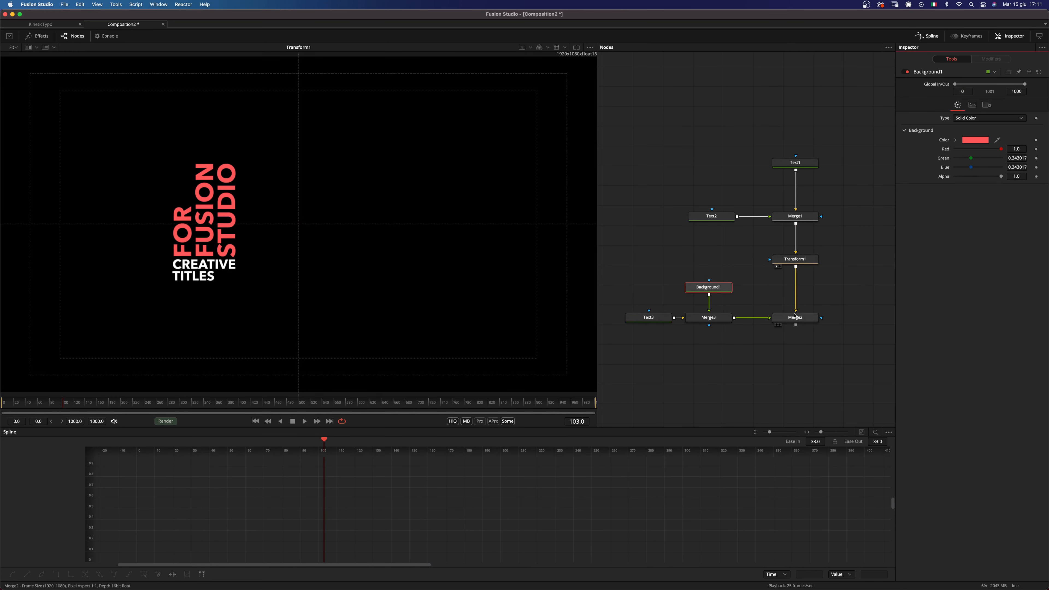
Show Merge2 in the viewer and connect Text3's output to Background1 as its mask.
drag(382, 296, 380, 296)
drag(658, 319, 710, 283)
click(708, 319)
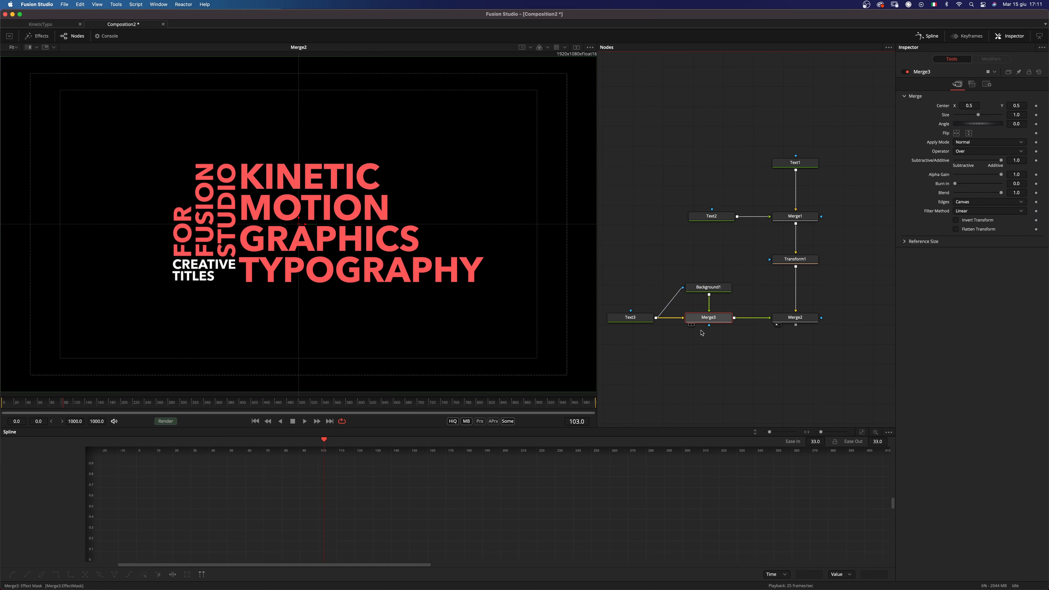
Add a Rectangle mask to Merge3 and move the Text3 node farther away from Merge3.
key(shift+space)
text(REC)
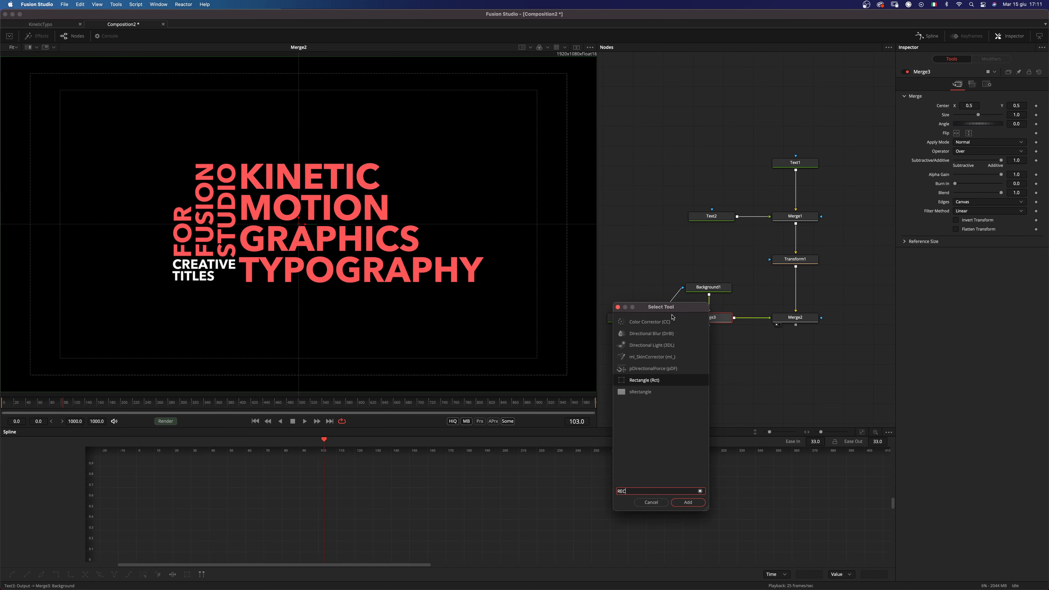
key(Return)
drag(612, 317, 639, 317)
Fit Rectangle1 around the word TYPOGRAPHY, about 0.43 wide and 0.09 high.
drag(446, 308, 390, 237)
drag(298, 224, 352, 268)
drag(442, 281, 444, 283)
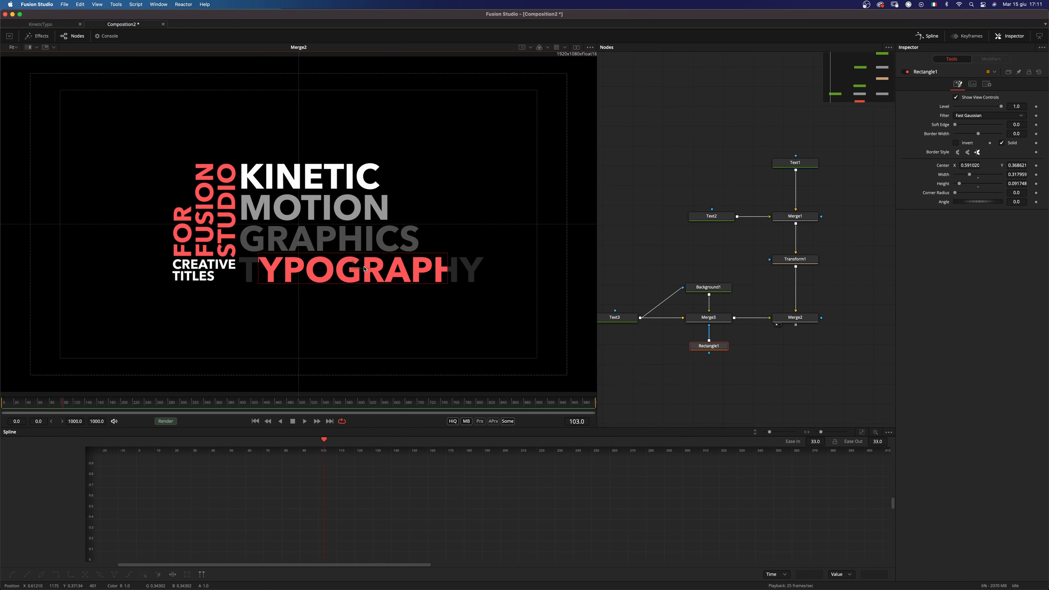
drag(365, 269, 364, 273)
drag(448, 281, 481, 275)
drag(357, 272, 368, 272)
Place Rectangle1 over KINETIC at frame 87 and keyframe its Center.
click(50, 408)
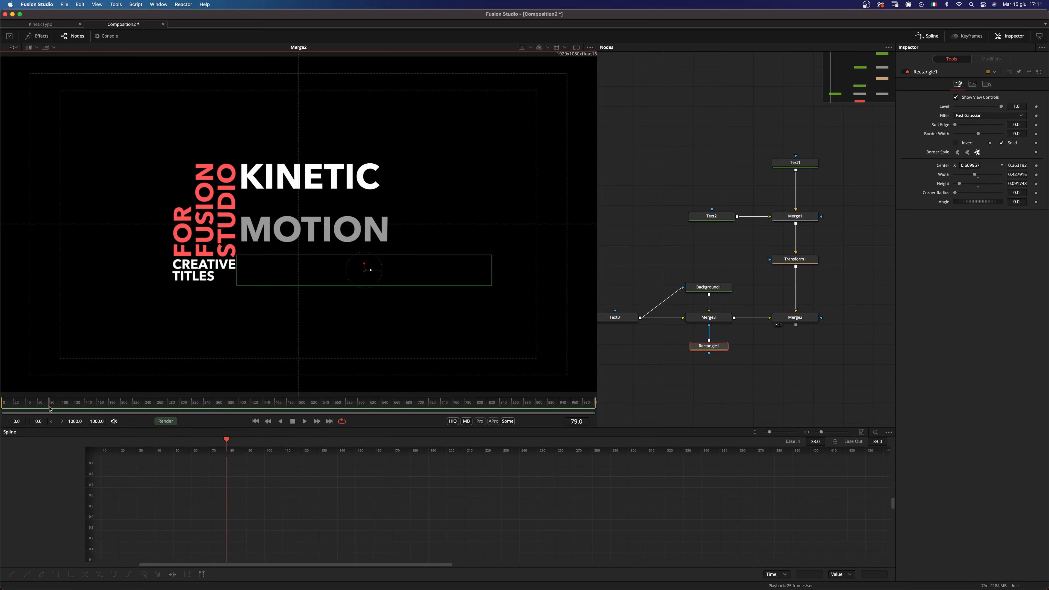
drag(50, 408, 55, 409)
key(Right)
click(316, 421)
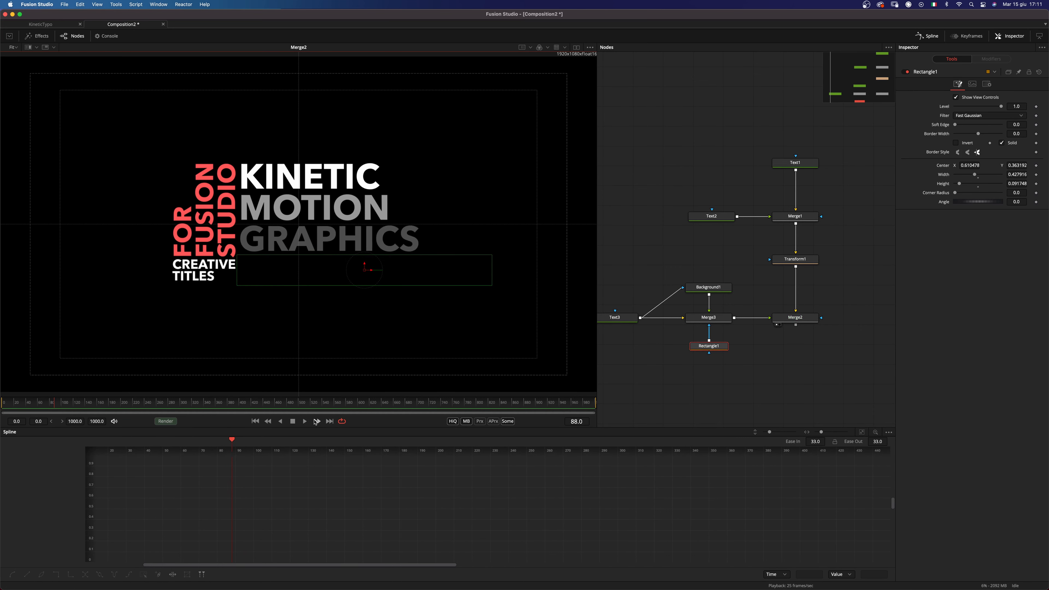
click(266, 422)
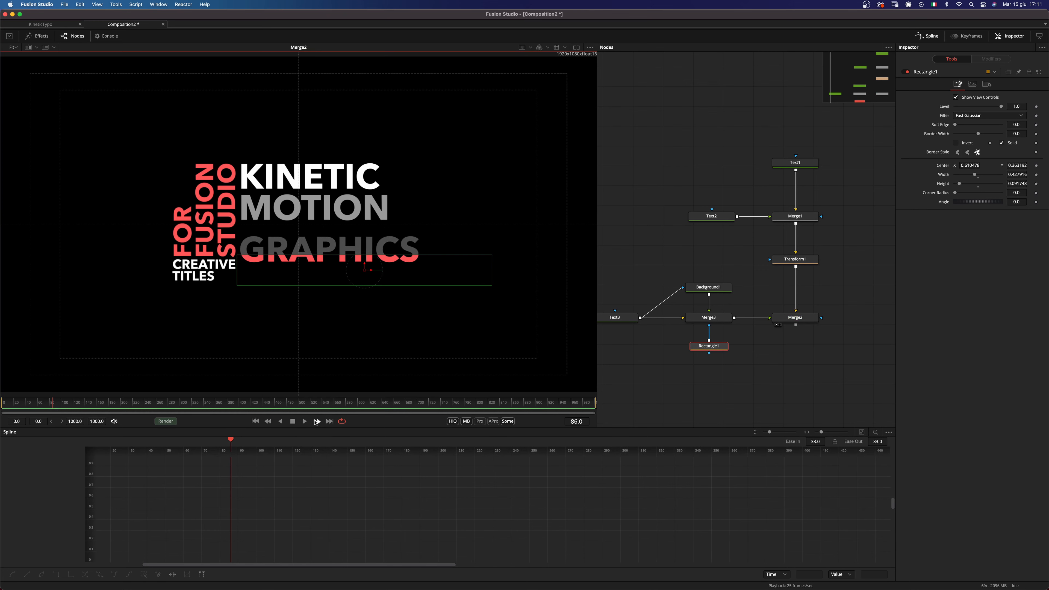
click(316, 421)
drag(364, 269, 376, 173)
click(695, 347)
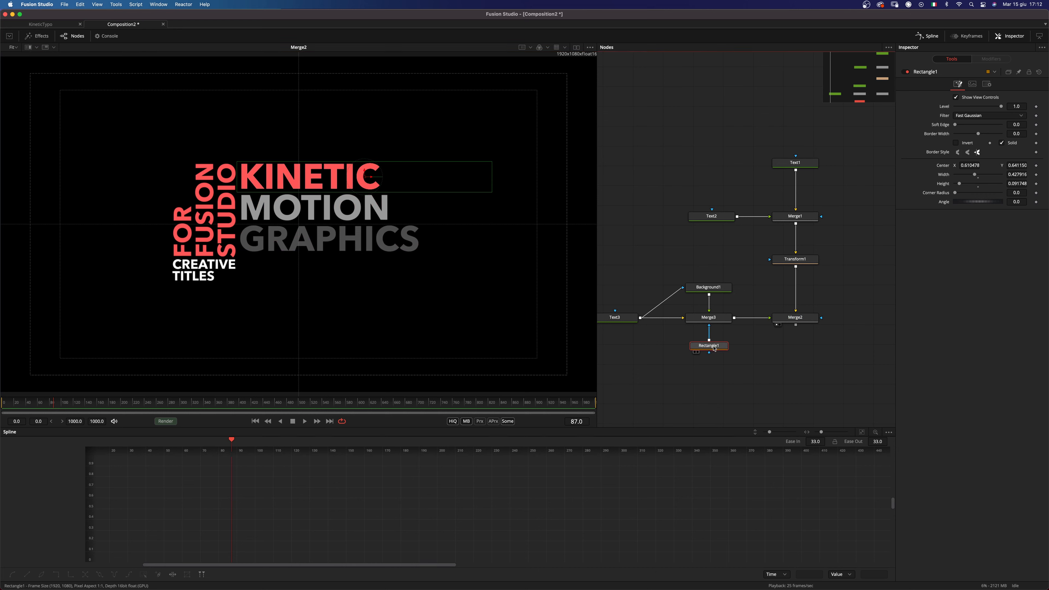
click(1035, 165)
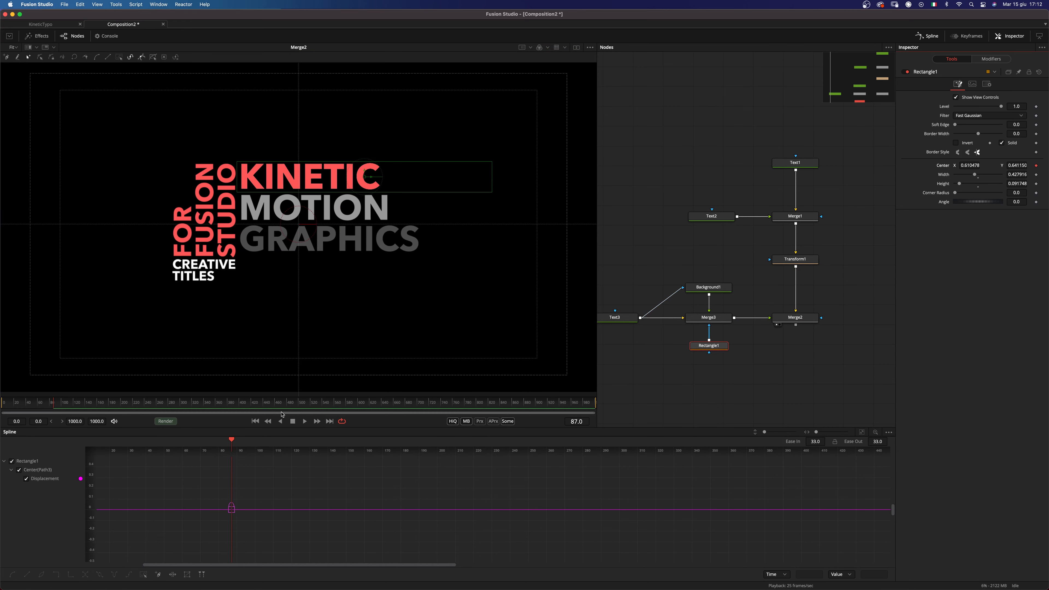
Keyframe Rectangle1's Center just above KINETIC at frame 86 and over MOTION at frame 93.
click(268, 421)
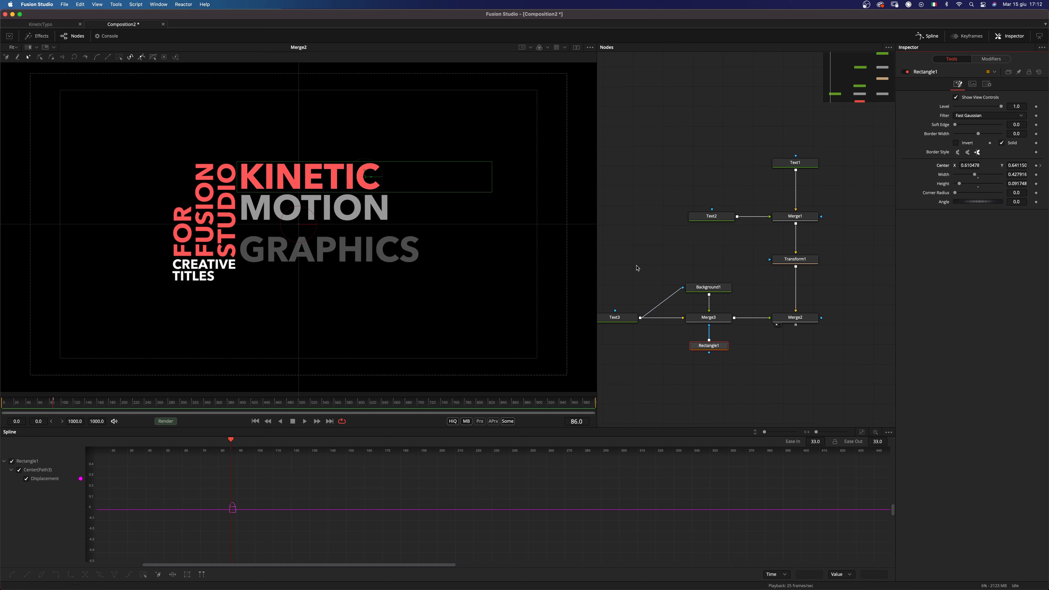
drag(364, 177, 364, 146)
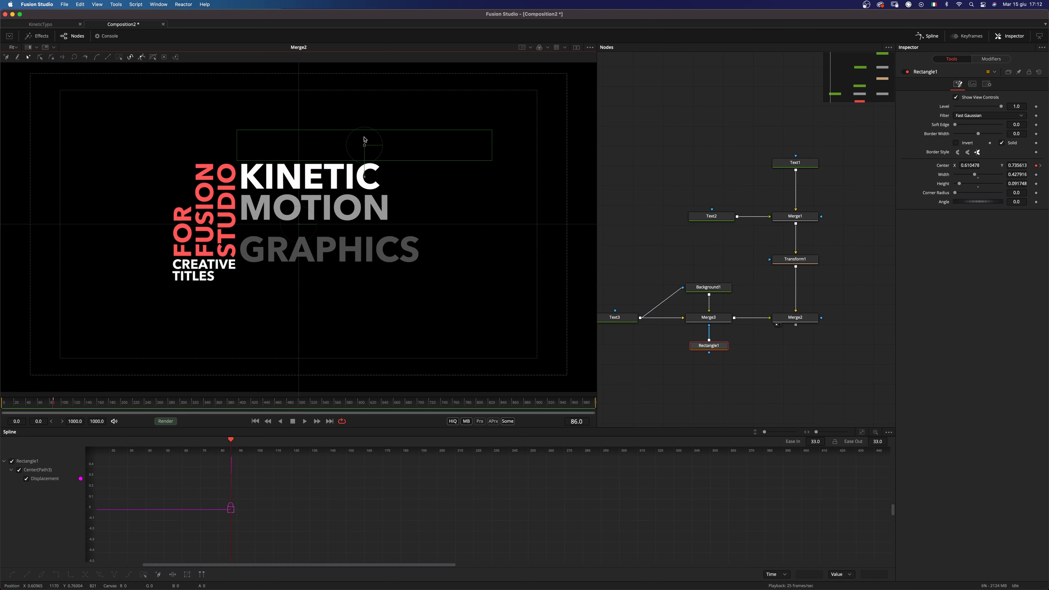
key(Right)
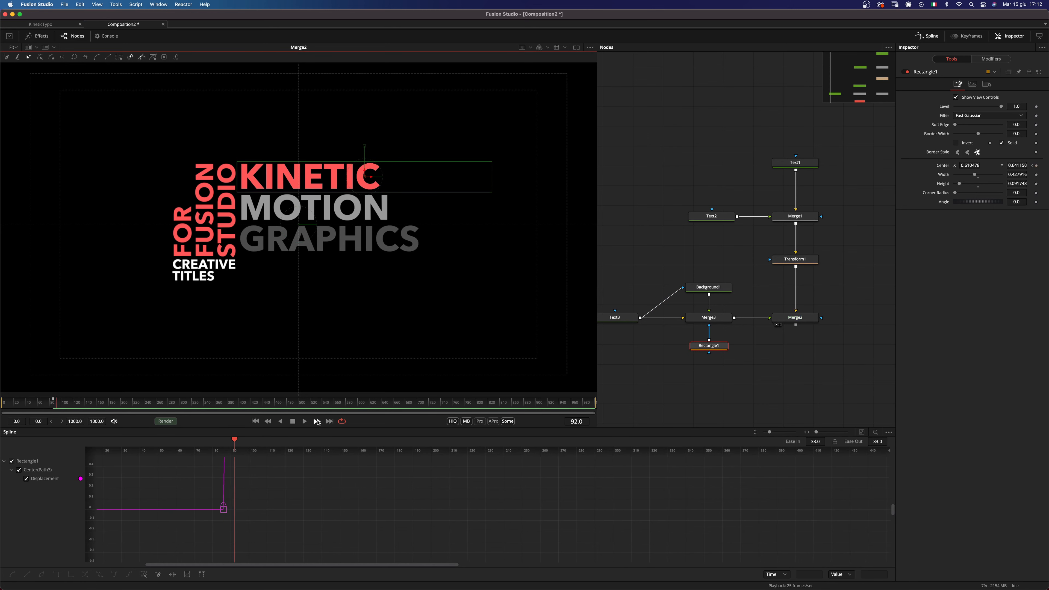
drag(364, 176, 364, 203)
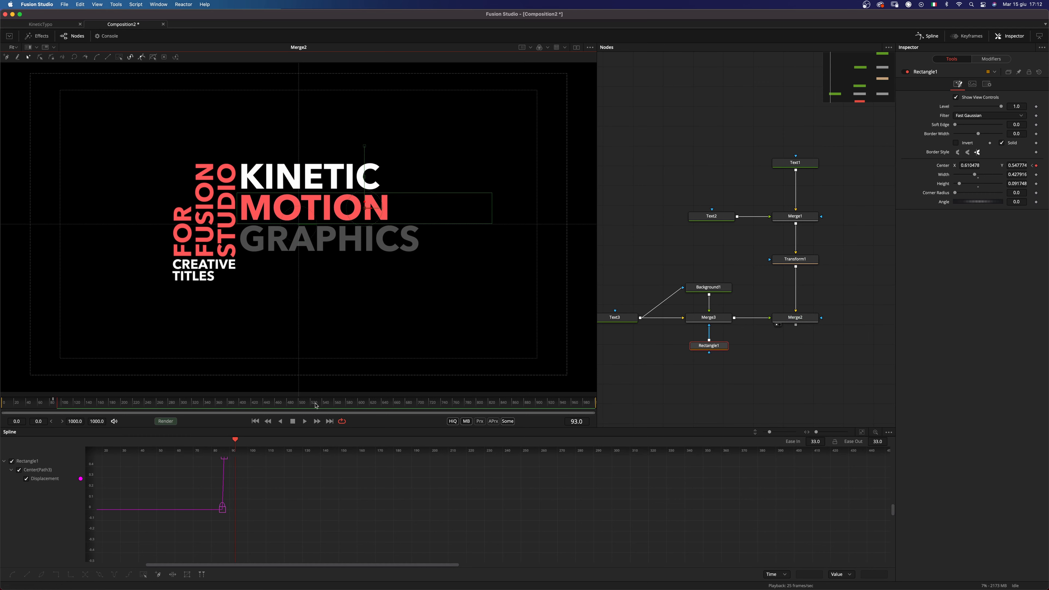
Keyframe Rectangle1's Center over GRAPHICS at frame 98 and over TYPOGRAPHY at frame 103.
click(317, 421)
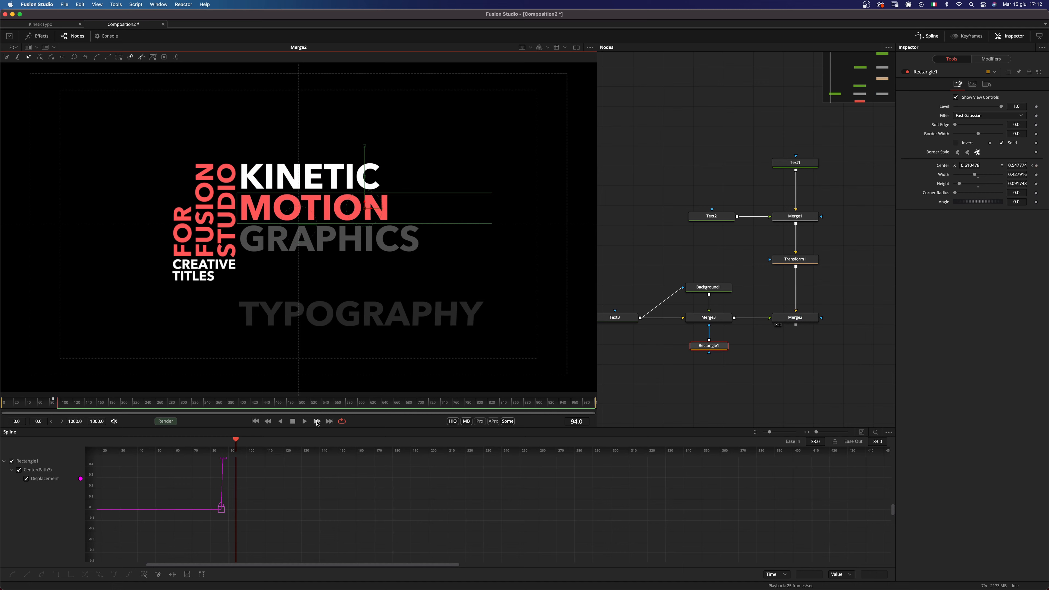
click(317, 421)
drag(363, 205, 362, 234)
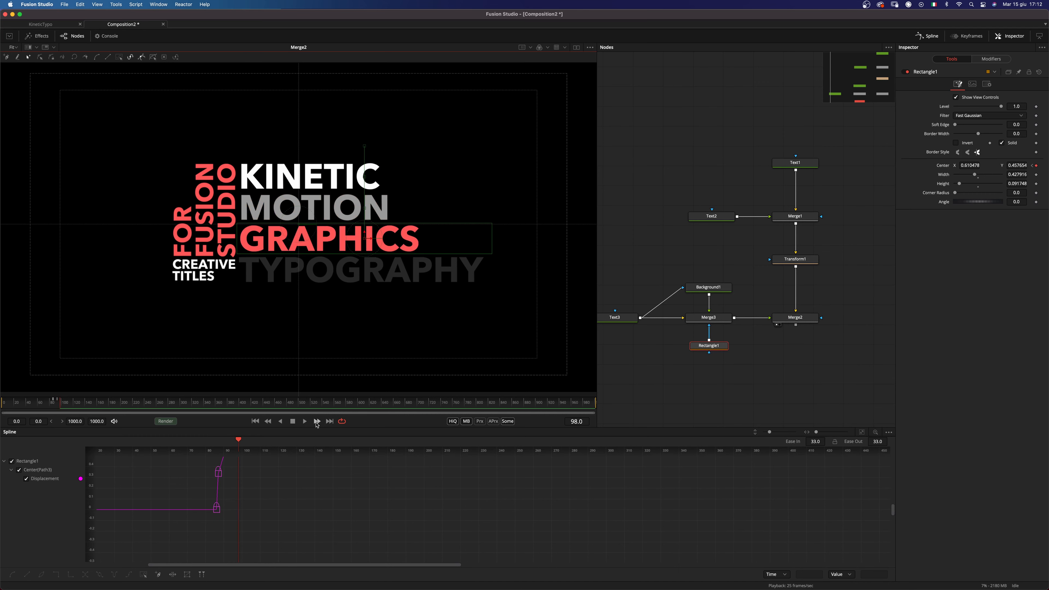
click(317, 421)
click(317, 421)
click(317, 421)
click(317, 421)
click(318, 421)
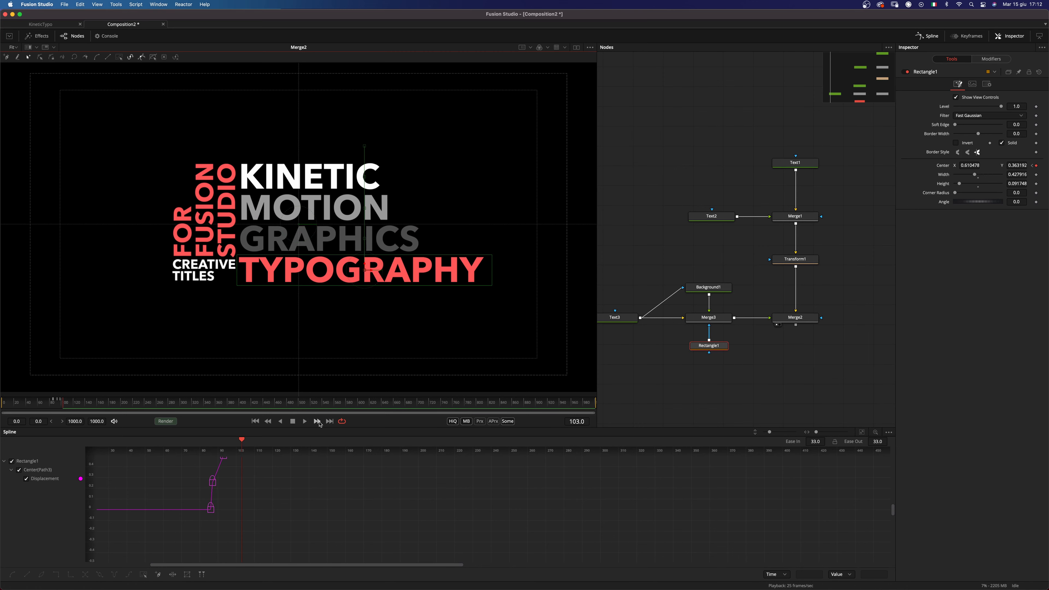
At frame 108, move Rectangle1 below the image frame to a Center Y of about -0.85.
click(318, 422)
click(317, 421)
click(318, 421)
click(317, 422)
click(318, 421)
scroll(385, 318, down, 6)
drag(379, 302, 380, 385)
drag(405, 372, 364, 291)
scroll(365, 290, up, 1)
drag(299, 253, 310, 273)
scroll(301, 247, up, 5)
Set all of Rectangle1's displacement keyframes to Step In interpolation.
key(super+f)
scroll(312, 504, down, 2)
drag(196, 554, 752, 449)
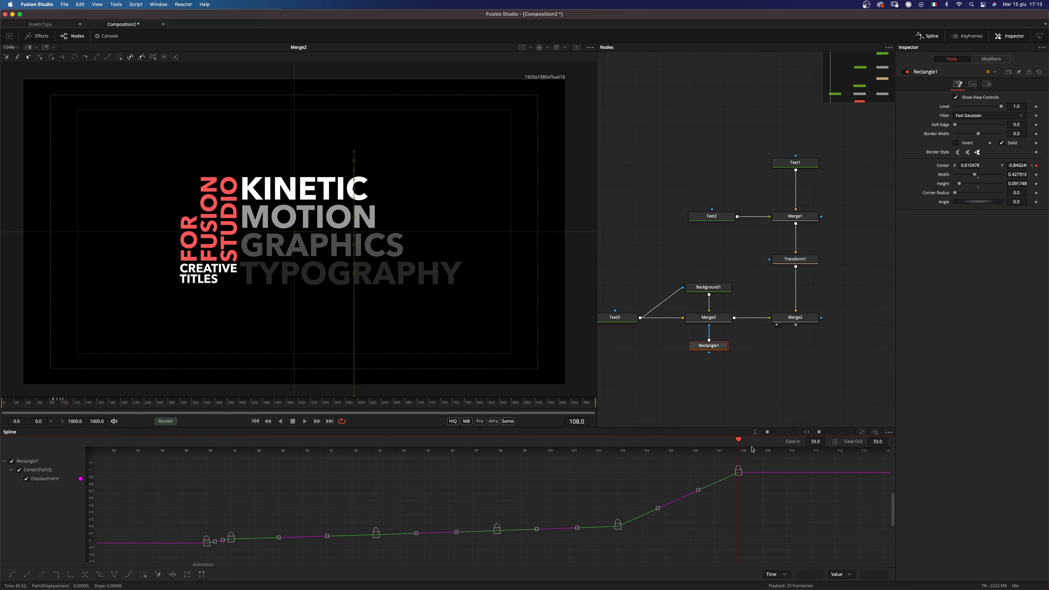
key(i)
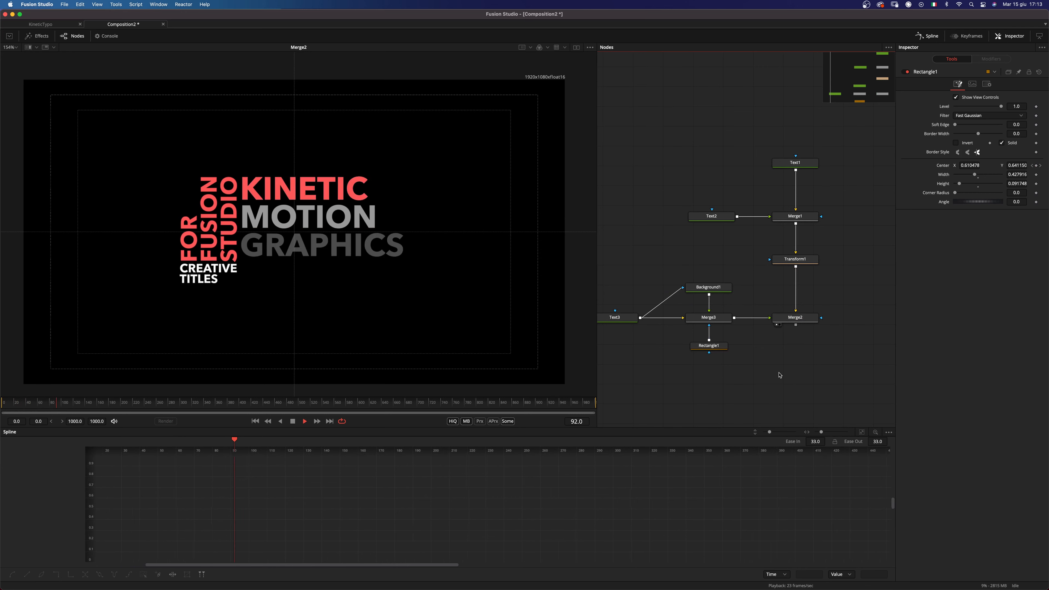
Stop the playback and shift all of Rectangle1's displacement keyframes two frames later.
key(space)
click(717, 347)
scroll(325, 516, down, 2)
scroll(326, 513, left, 3)
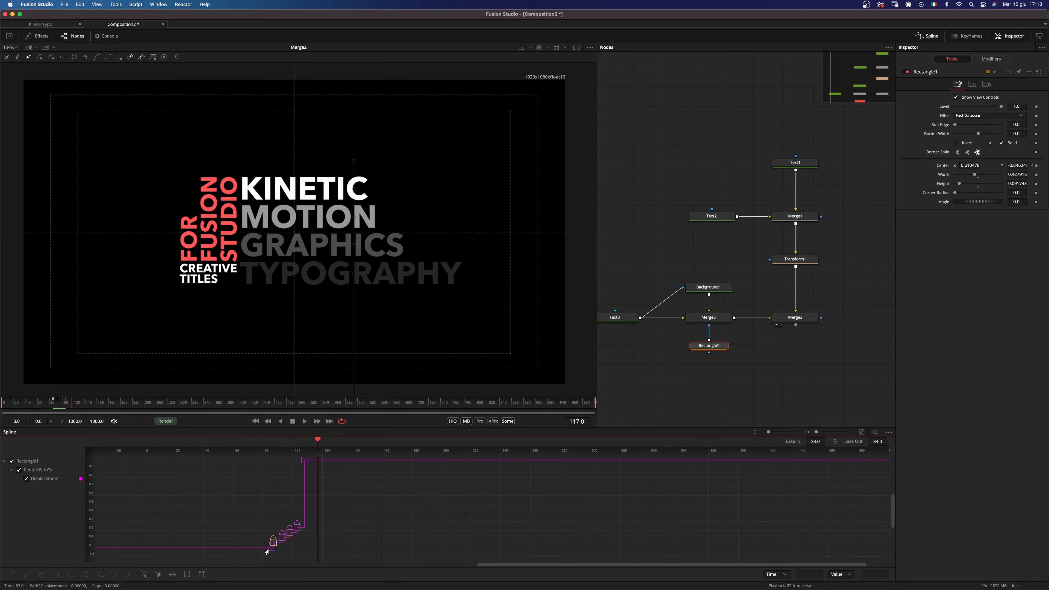
click(325, 457)
drag(257, 561, 342, 440)
key(Right)
key(Right)
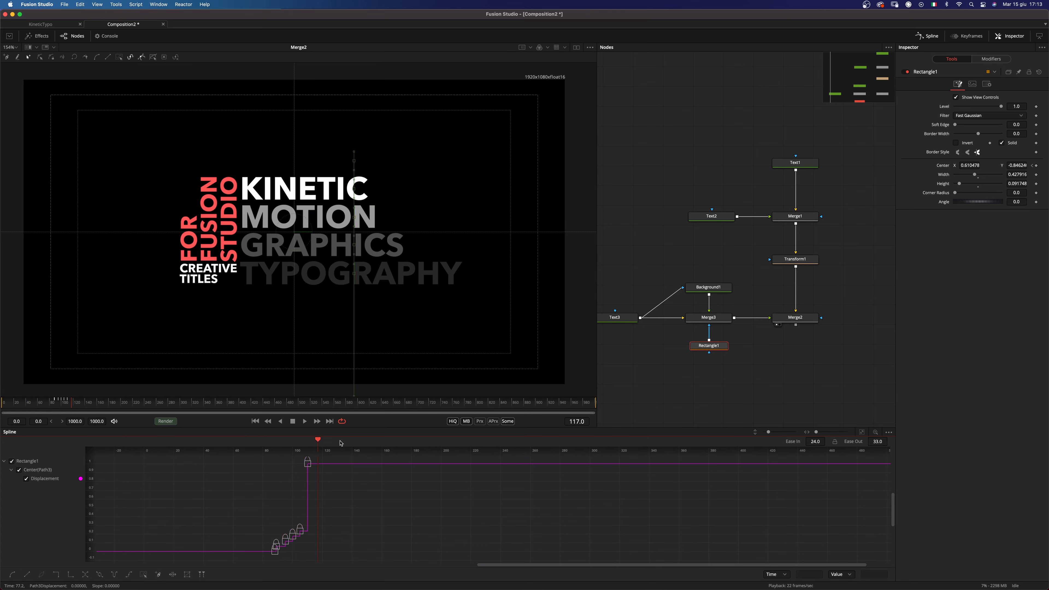
Replay the word highlights to check their timing against the incoming text.
click(46, 405)
drag(800, 318, 515, 274)
drag(515, 274, 514, 273)
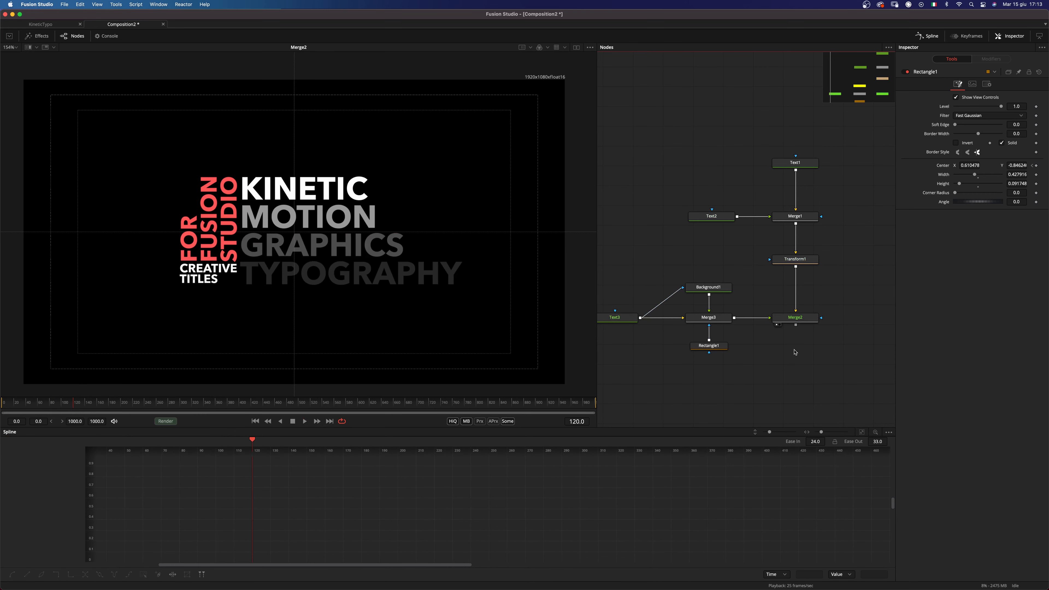
Go to frame 109, add a Transform node below Merge2, and show it in the viewer.
click(794, 318)
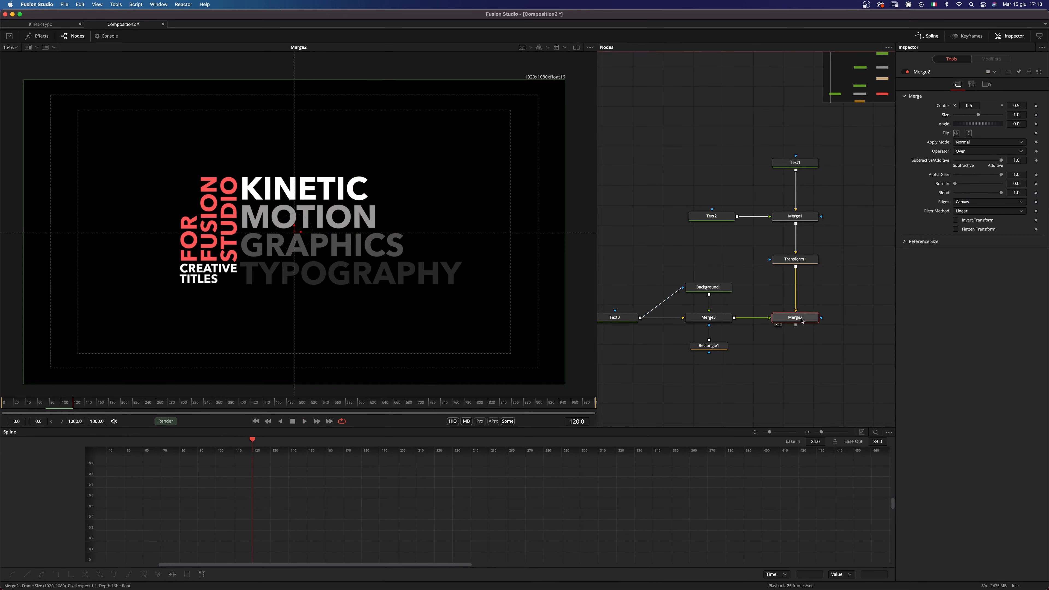
drag(74, 405, 68, 407)
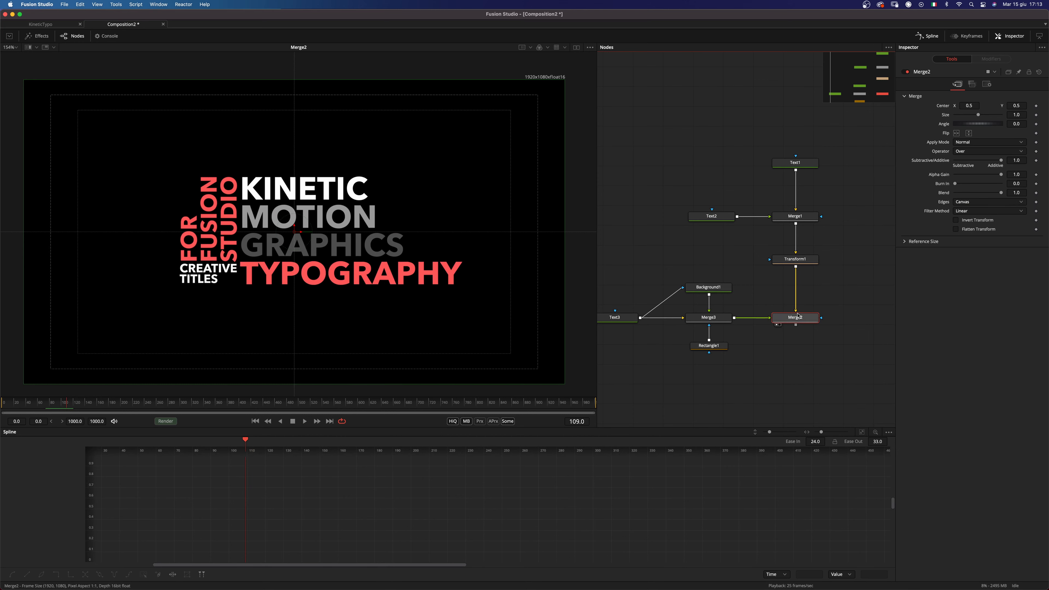
drag(798, 317, 788, 244)
key(shift+space)
text(REC)
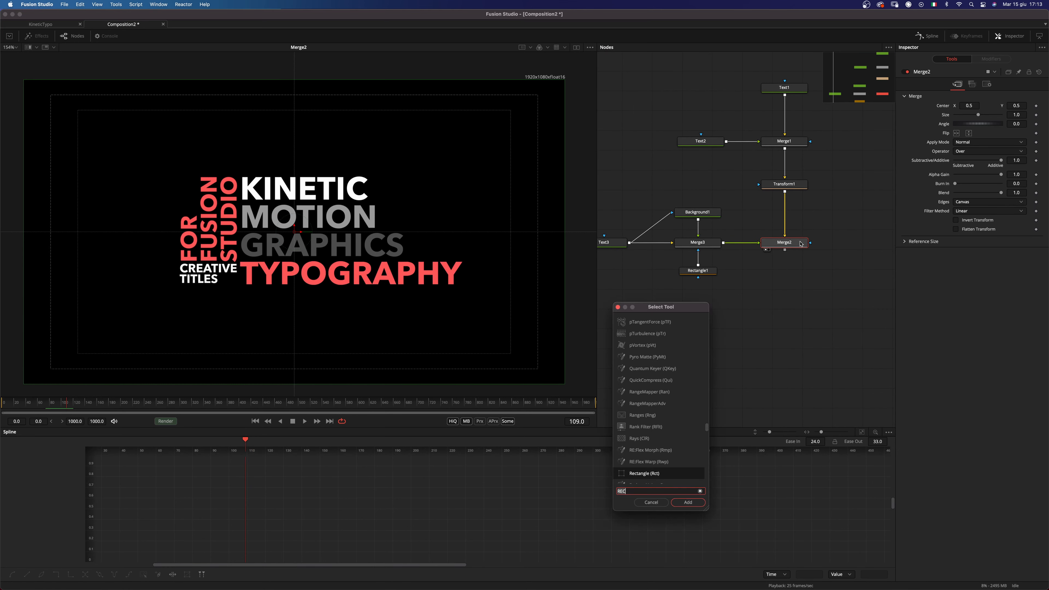
key(BackSpace)
key(BackSpace)
key(BackSpace)
text(trans)
key(Return)
drag(855, 247, 799, 334)
key(1)
Keyframe Transform2's Size at 1.0 on frame 109 and at 0.75 on frame 114.
click(1036, 133)
click(787, 329)
key(Right)
key(Right)
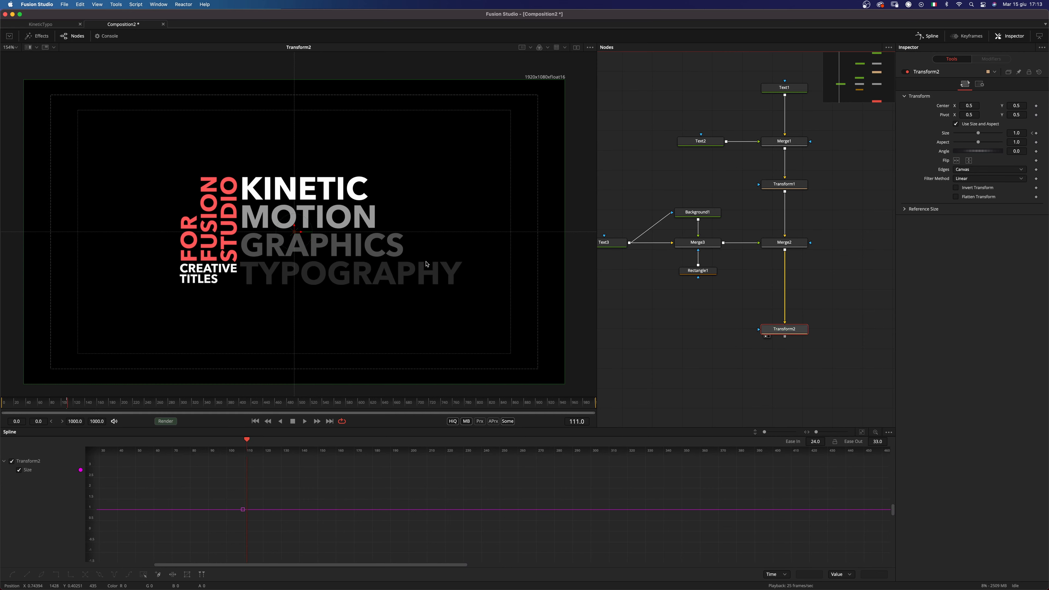
drag(977, 133, 973, 139)
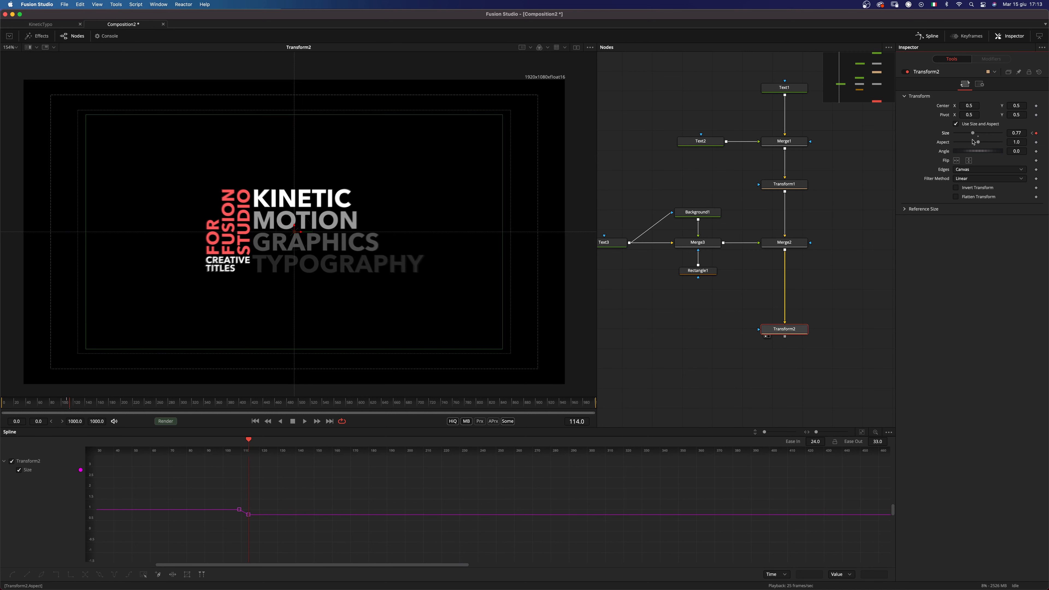
click(1025, 133)
click(796, 353)
click(789, 330)
Smooth Transform2's Size keyframes and play back the shrinking title.
drag(305, 493, 364, 541)
key(shift+s)
key(plus)
key(plus)
key(space)
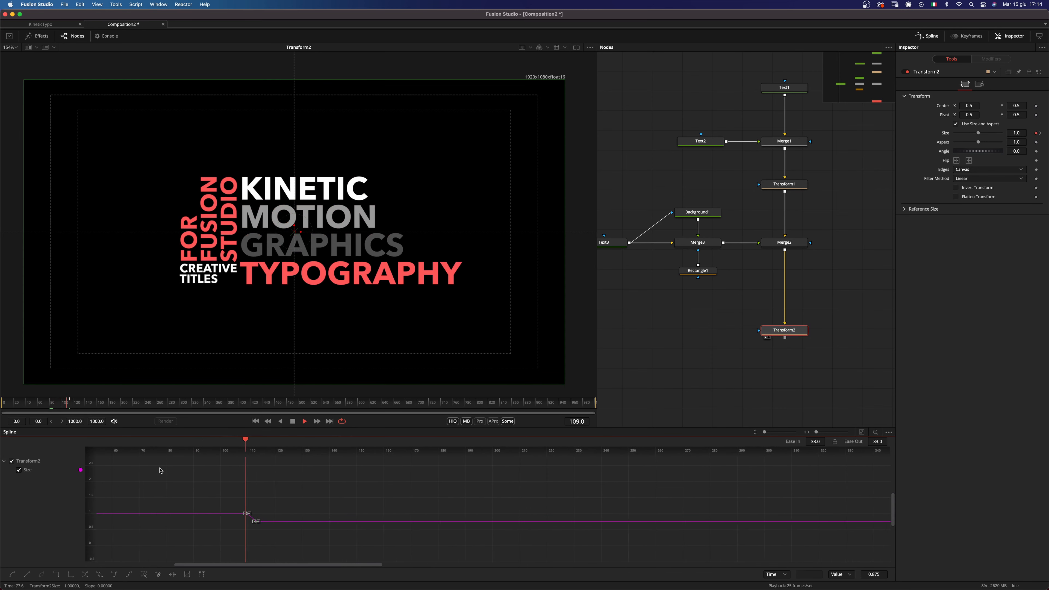
key(space)
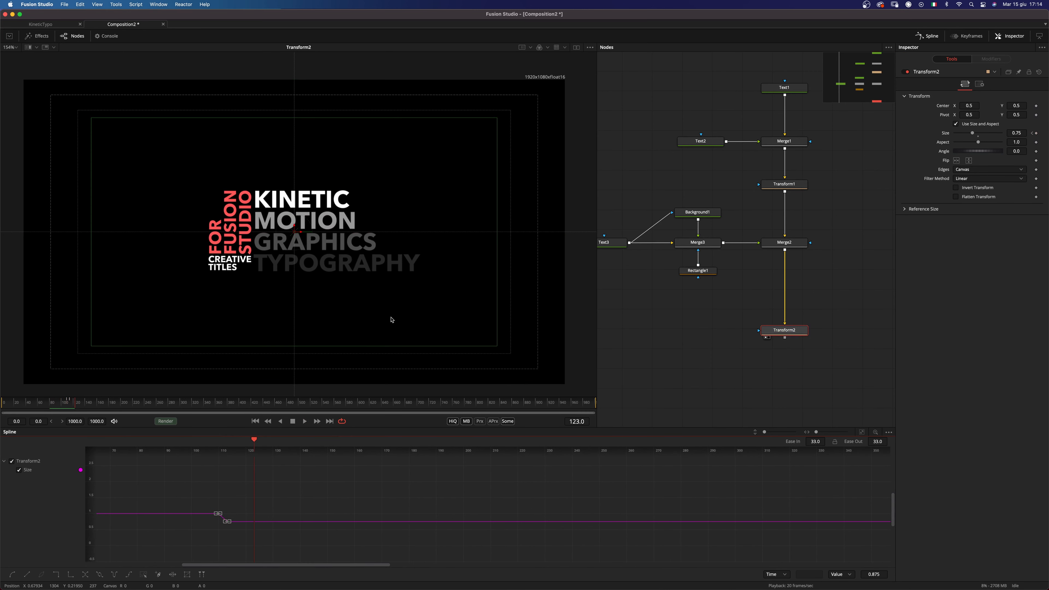
Enable Motion Blur on Transform2.
click(784, 330)
click(979, 84)
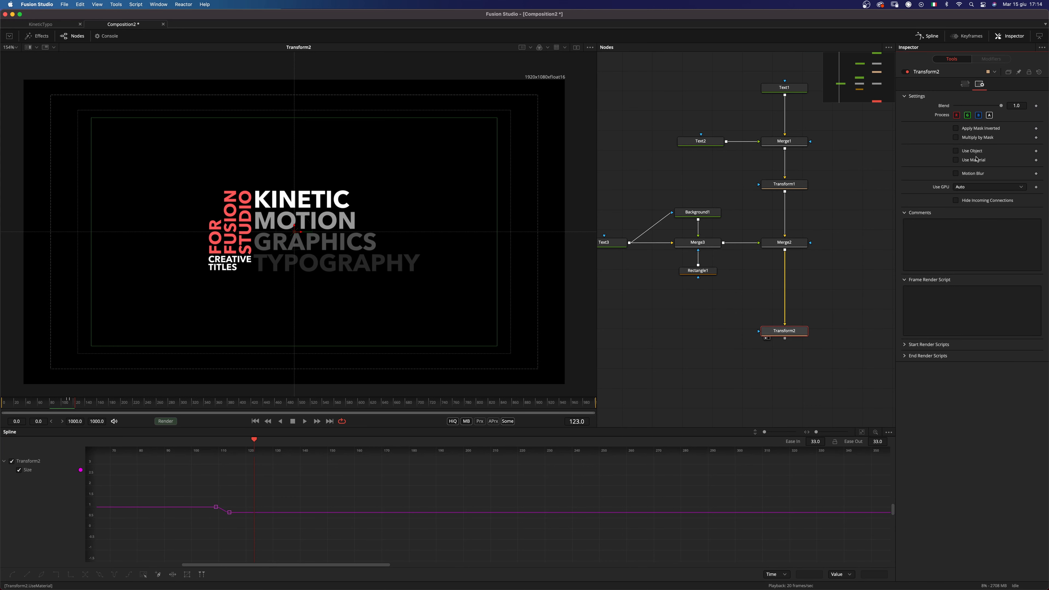
click(976, 174)
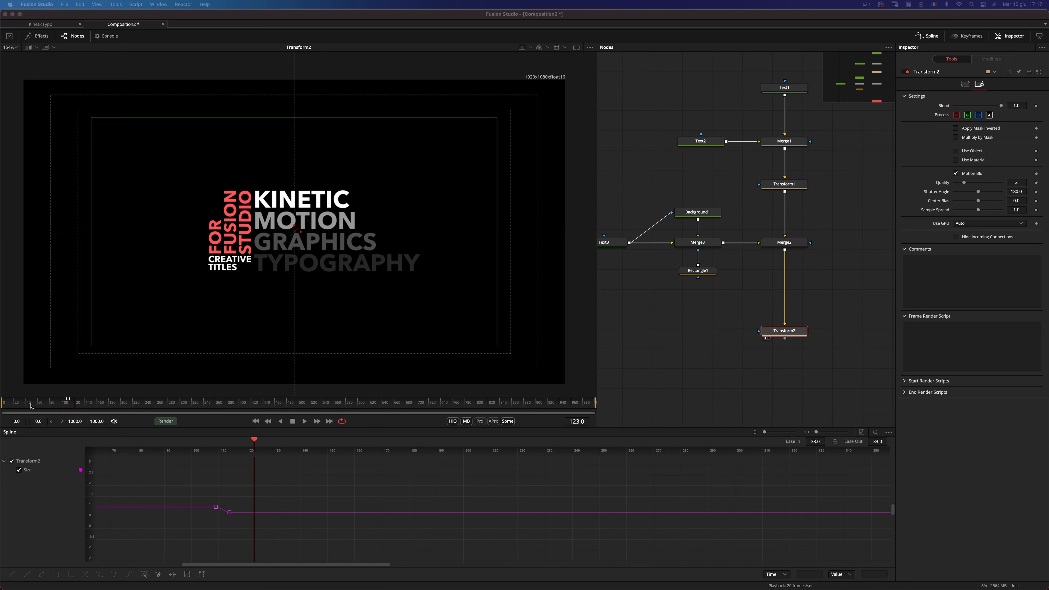
Play the composition from frame 0 to review the animation with motion blur.
drag(30, 406, 2, 405)
key(space)
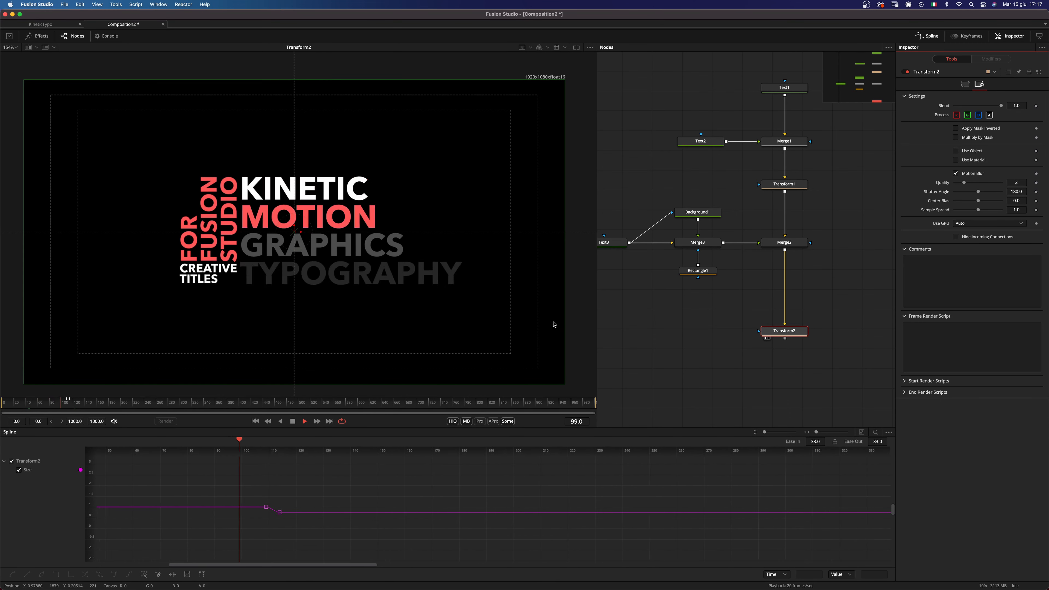
key(space)
click(605, 341)
Keyframe the Order of Text3's Follower as Left to Right on frame 117 and Right to Left on frame 118.
drag(75, 405, 71, 408)
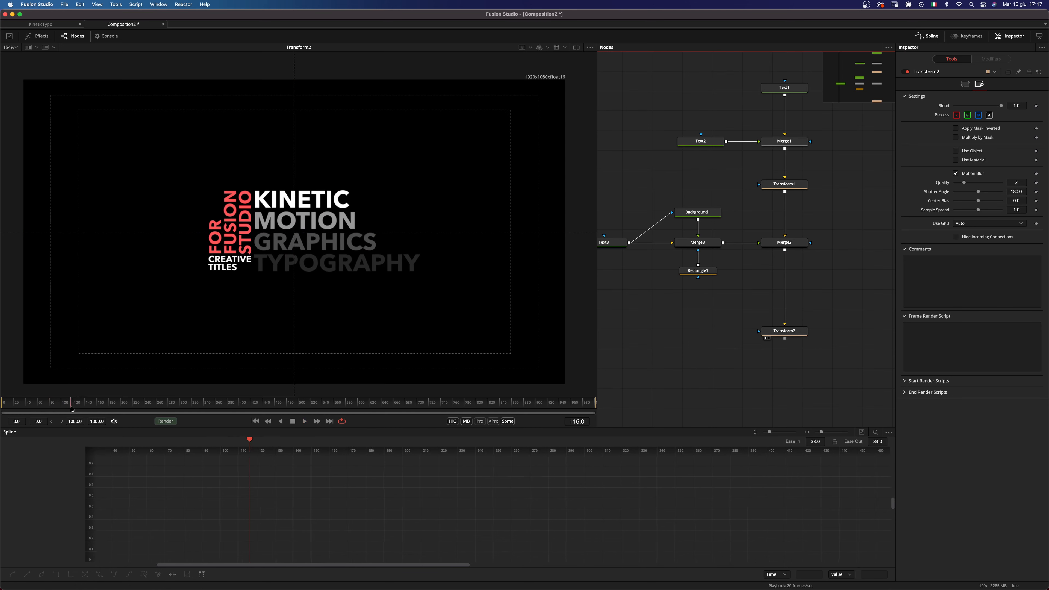
scroll(700, 326, down, 2)
click(649, 253)
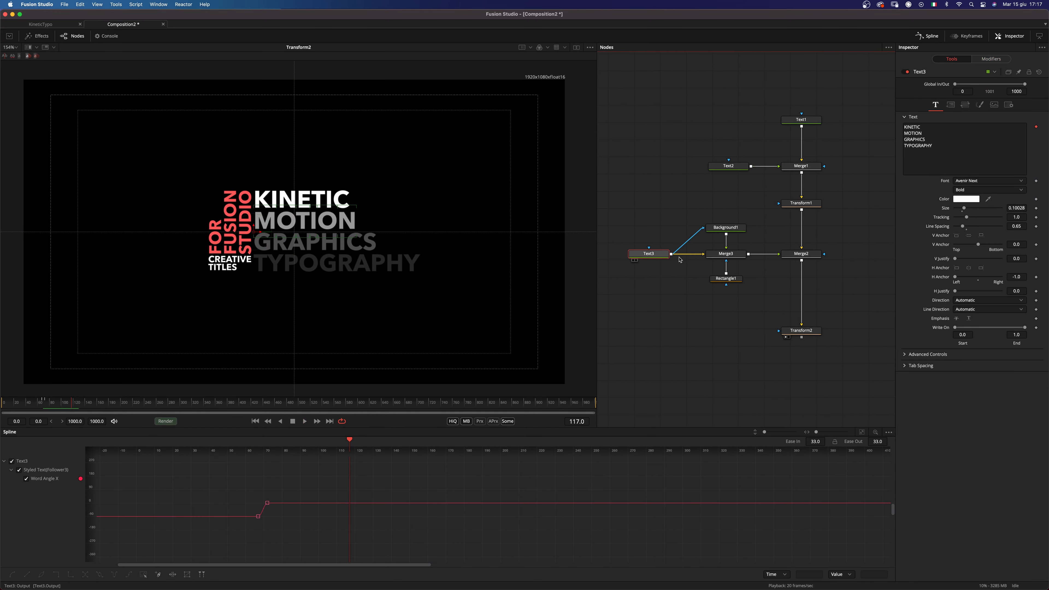
click(993, 60)
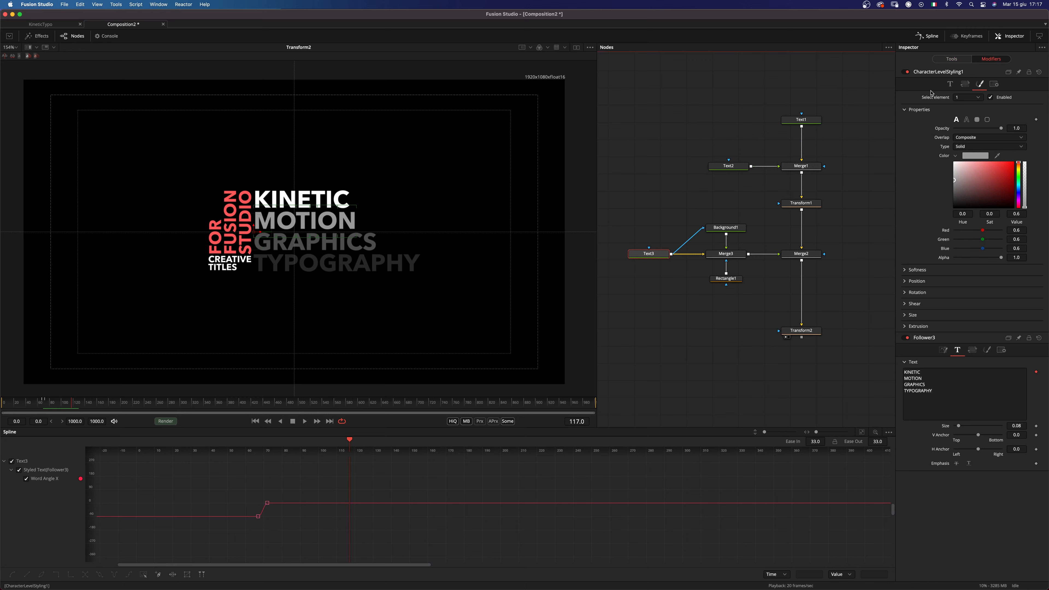
click(941, 352)
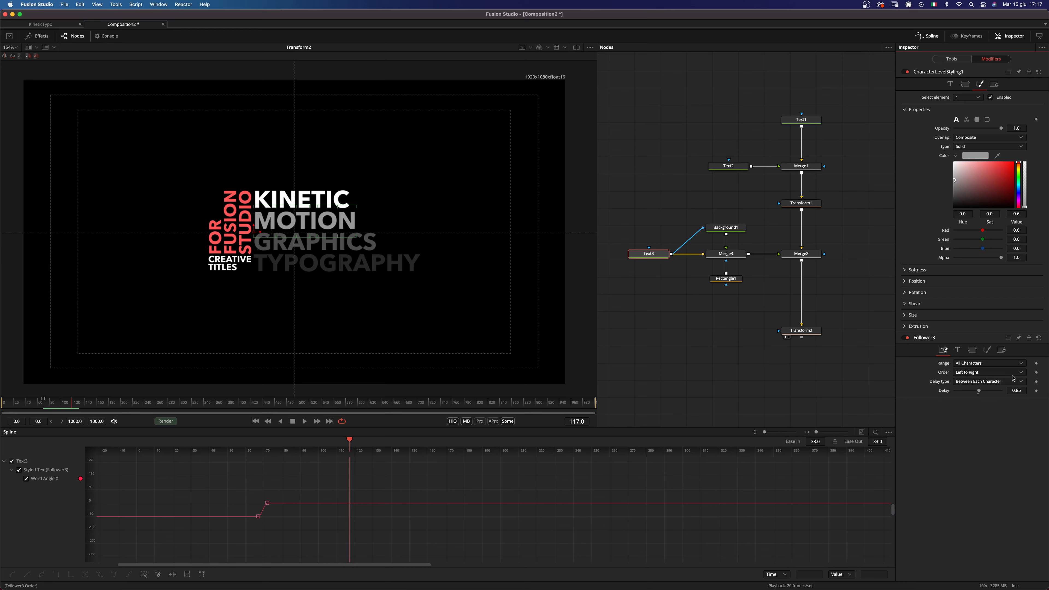
click(1035, 372)
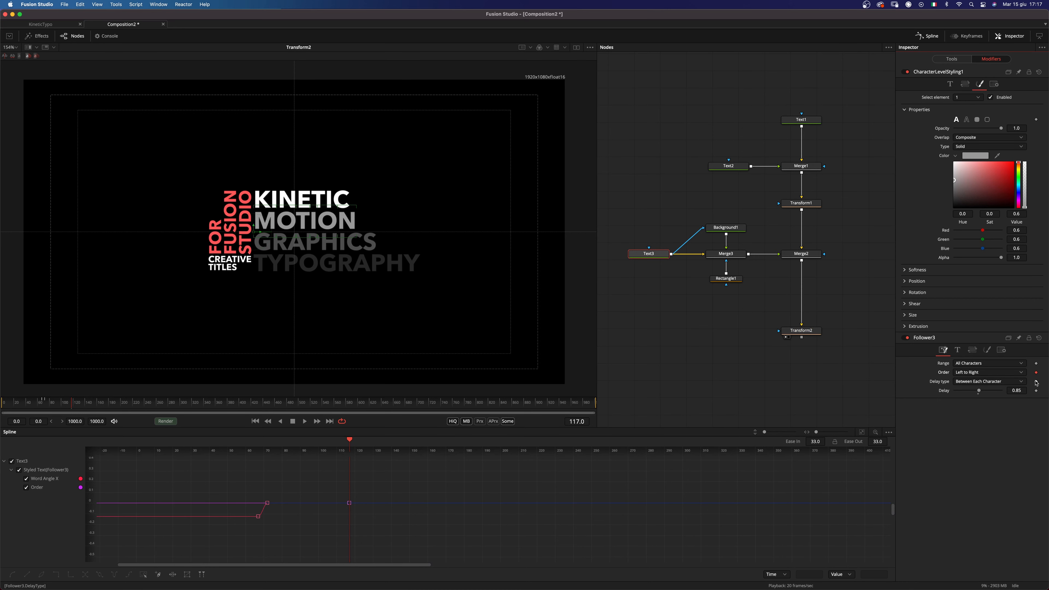
click(318, 422)
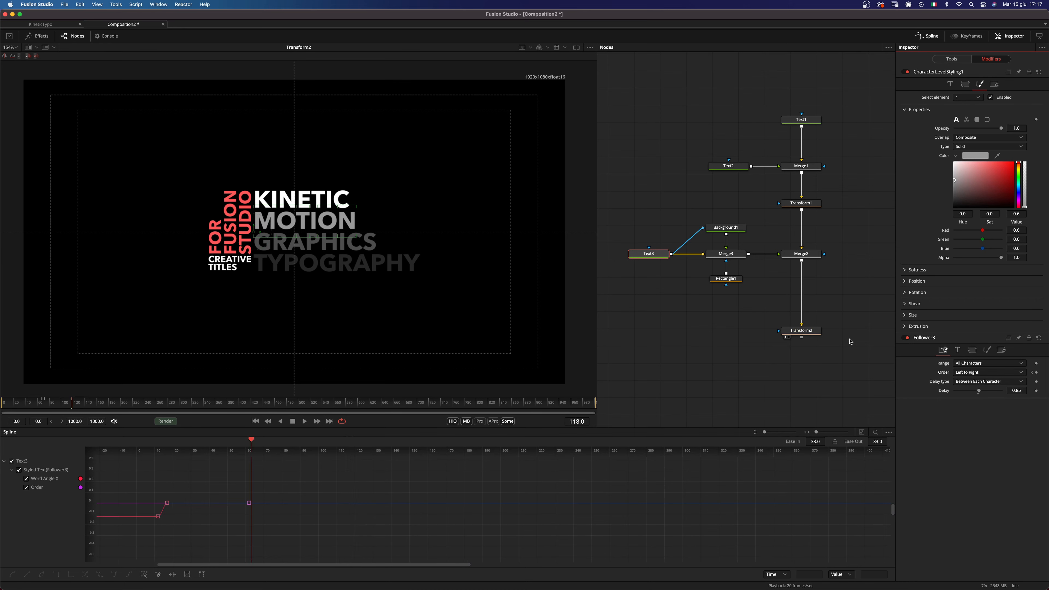
click(975, 375)
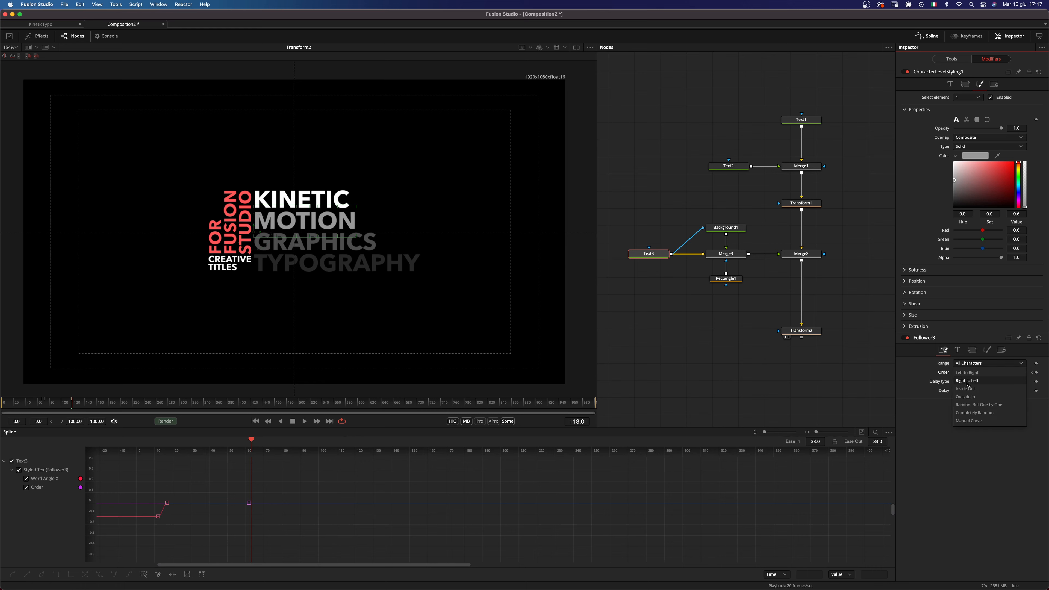
click(968, 384)
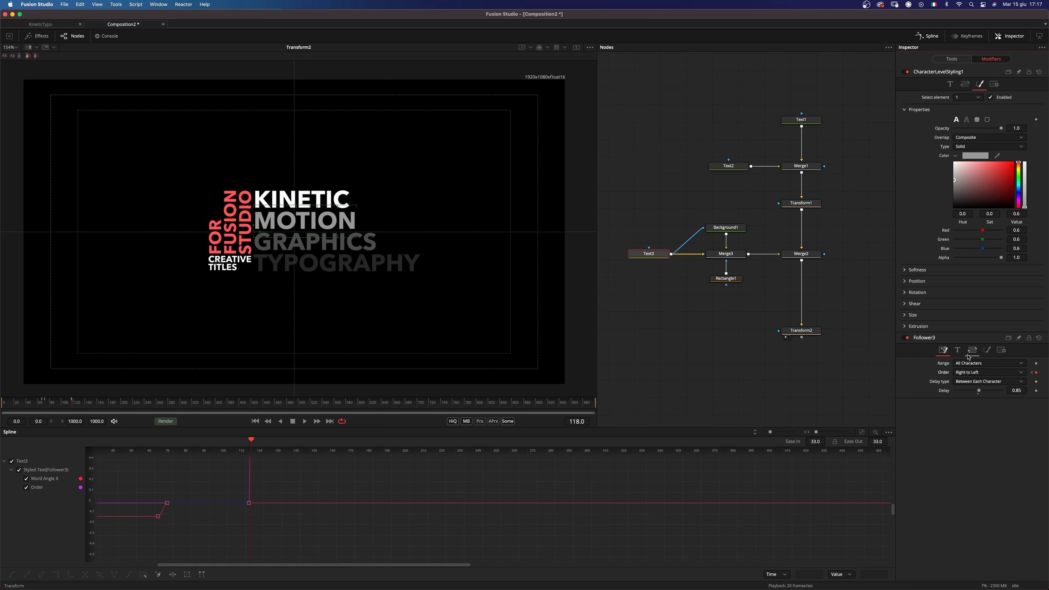
Keyframe the X rotation of Text3's Follower words at 0.0 on frame 118 and at -90 on frame 124.
click(950, 84)
click(972, 161)
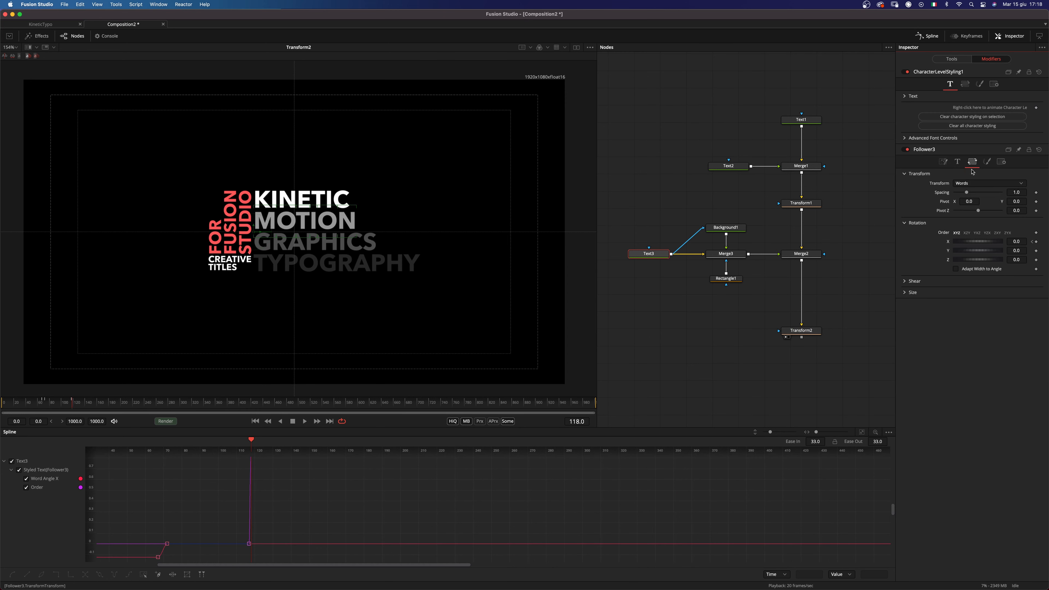
click(1036, 242)
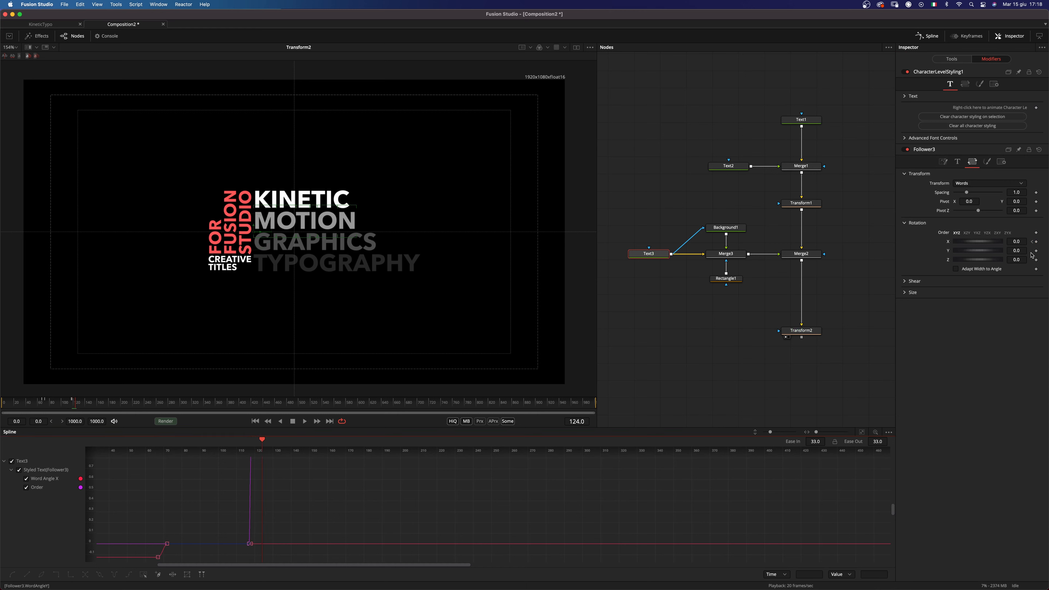
click(1022, 241)
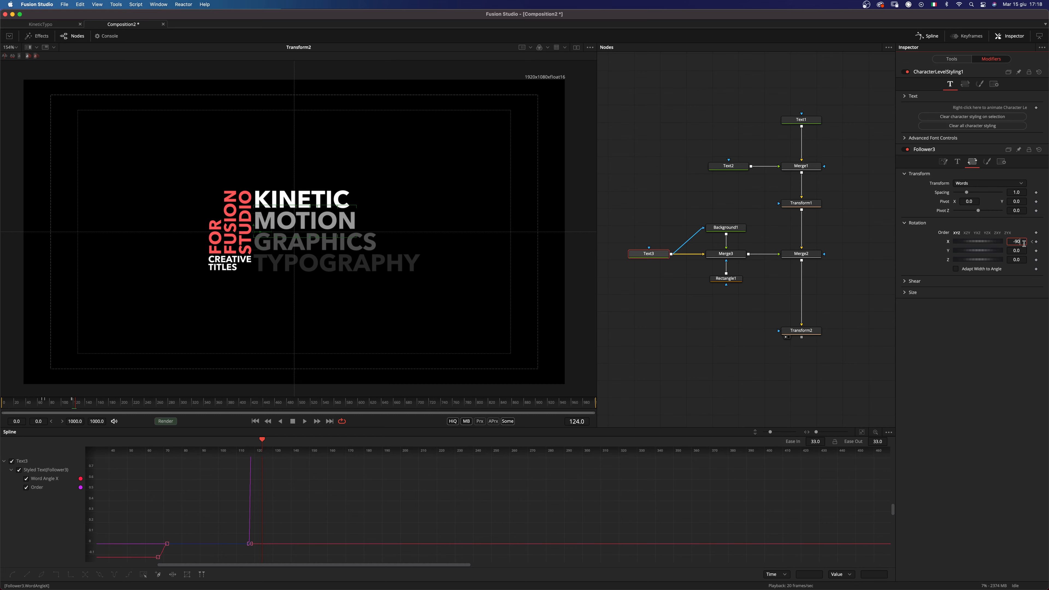
text(-90)
key(Tab)
Play the composition from frame 108 to review the title words rotating out.
click(66, 404)
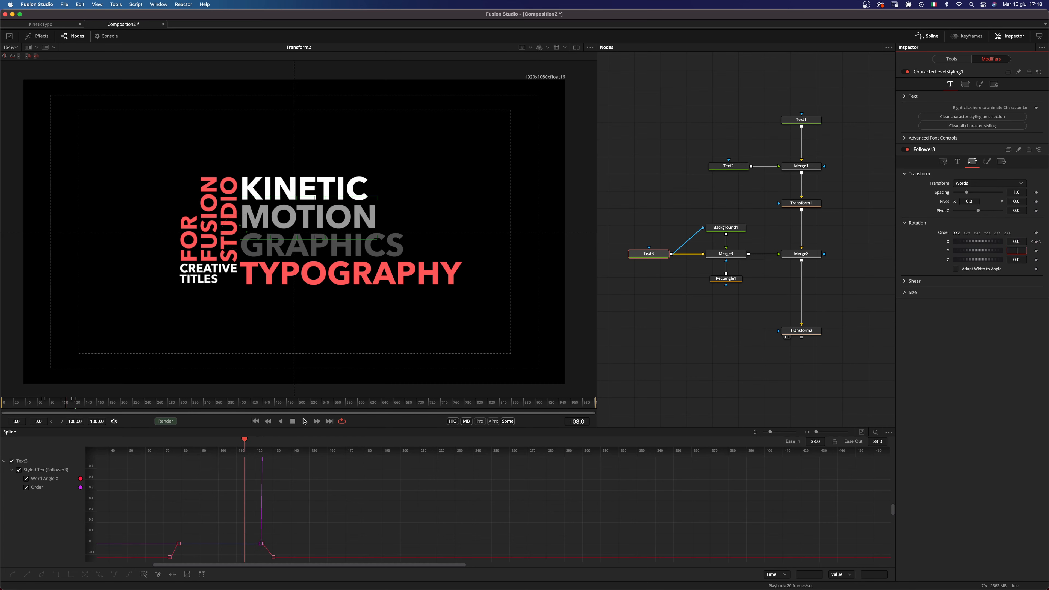
click(305, 421)
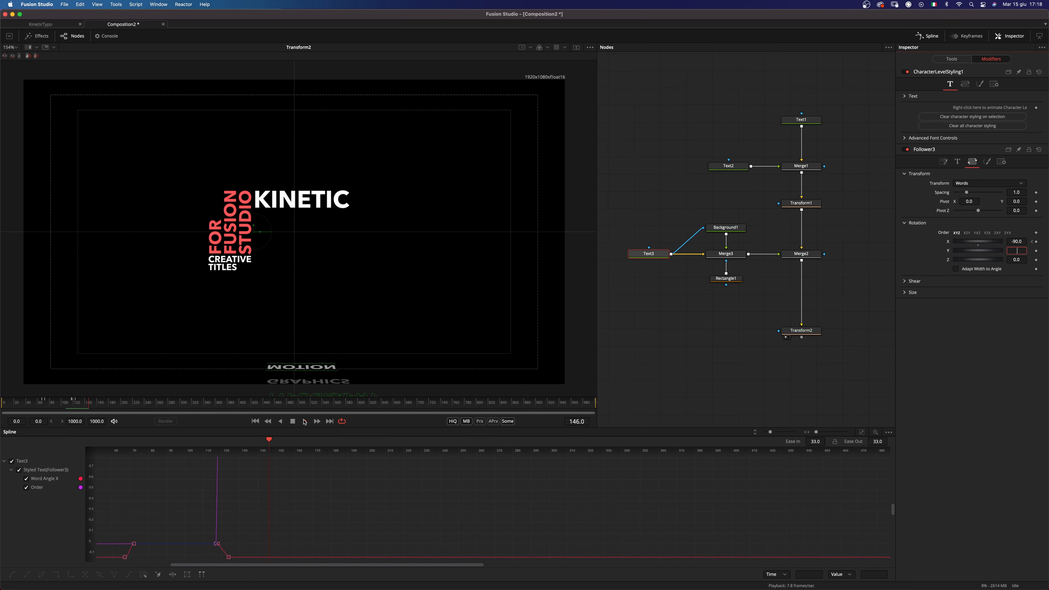
scroll(311, 335, down, 3)
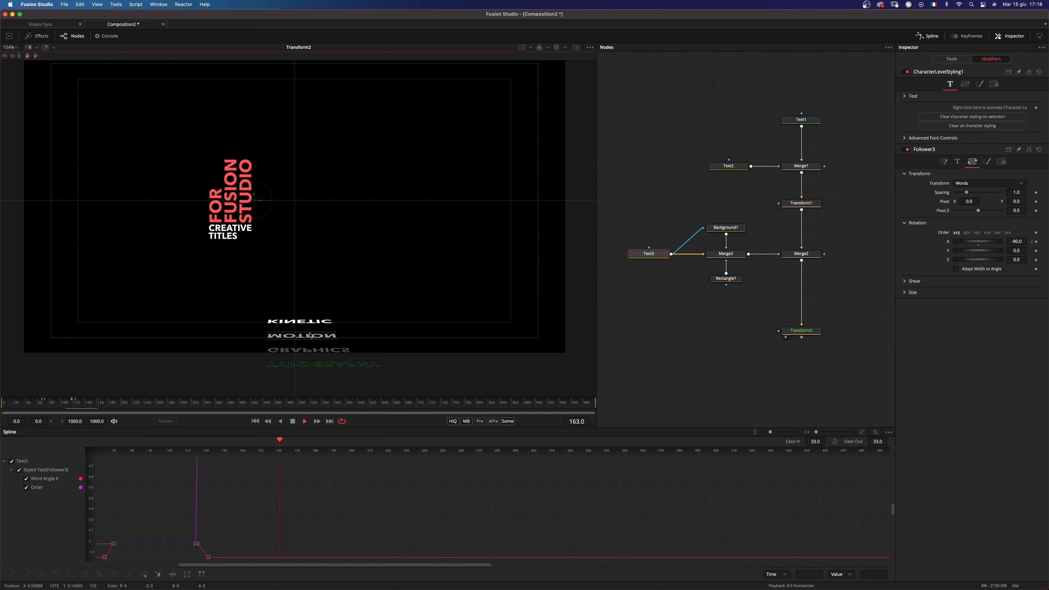
key(space)
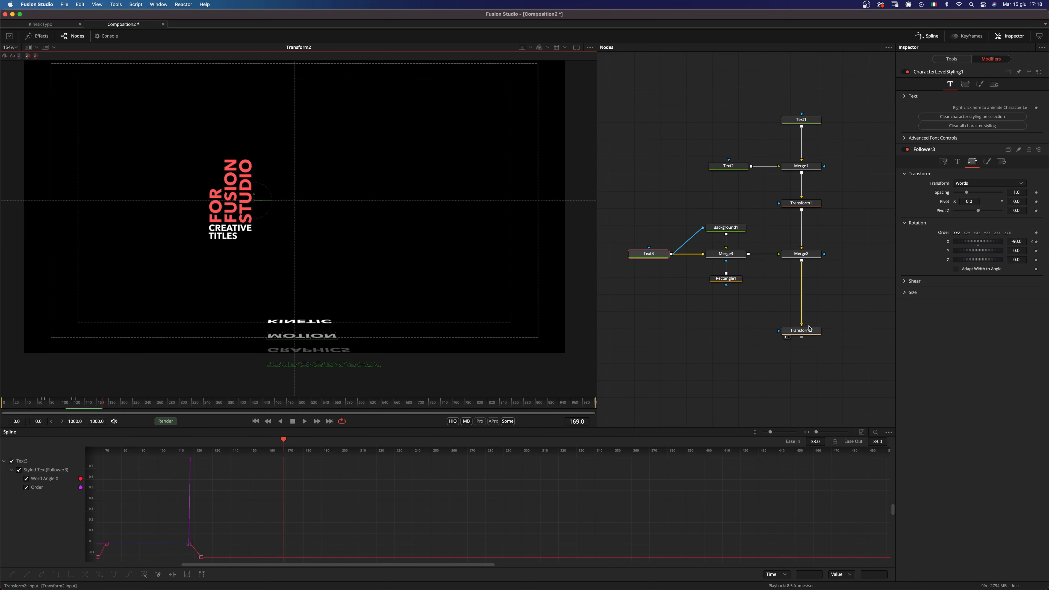
scroll(370, 321, down, 1)
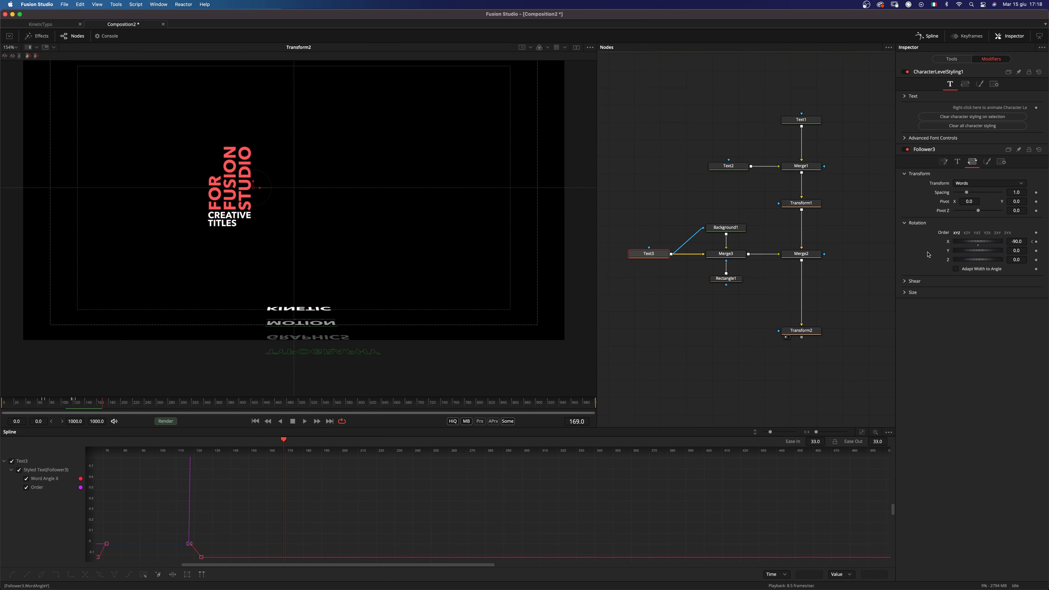
Keyframe Text3's word Pivot Z at 0.5 on frame 117 and at 1.0 on frame 118.
click(949, 61)
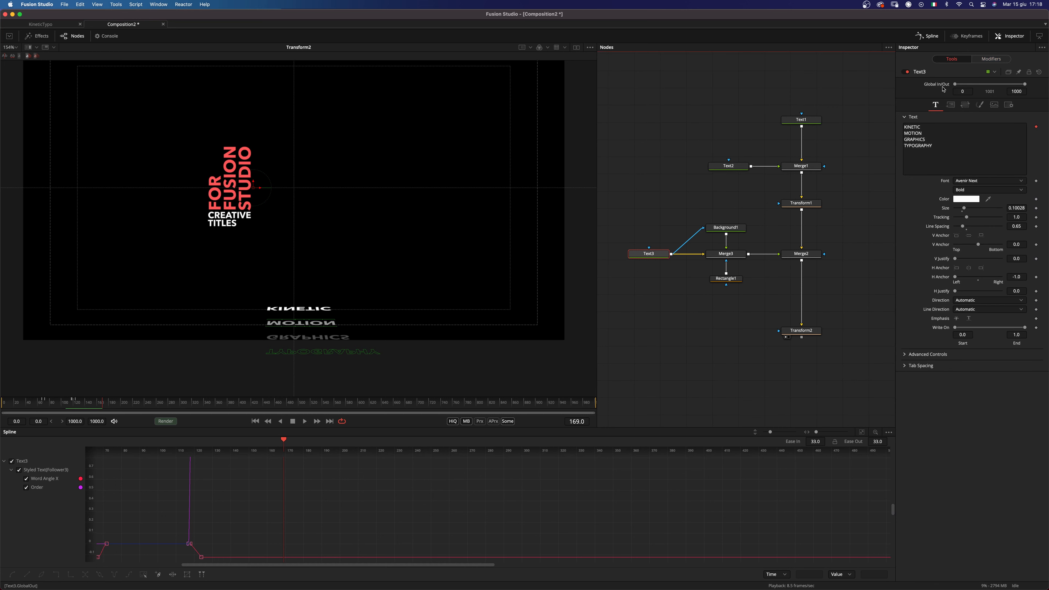
click(964, 107)
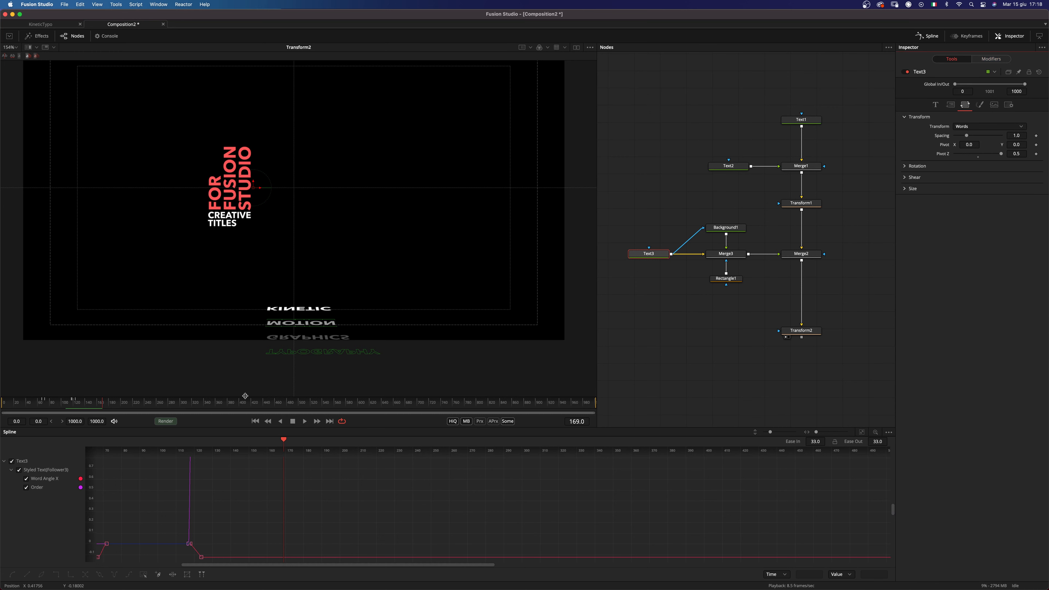
drag(284, 441, 189, 465)
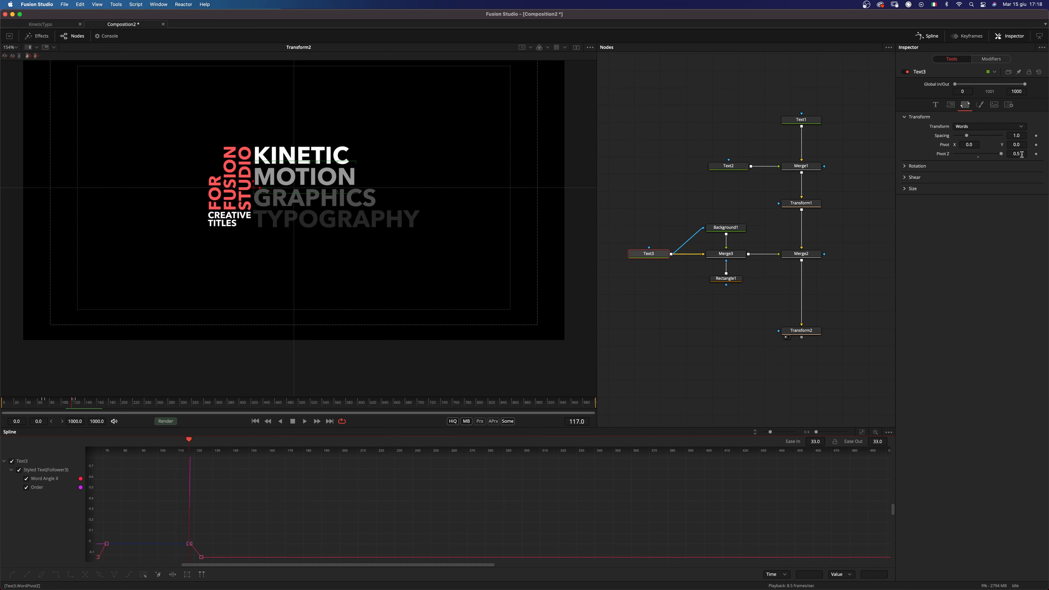
click(1035, 154)
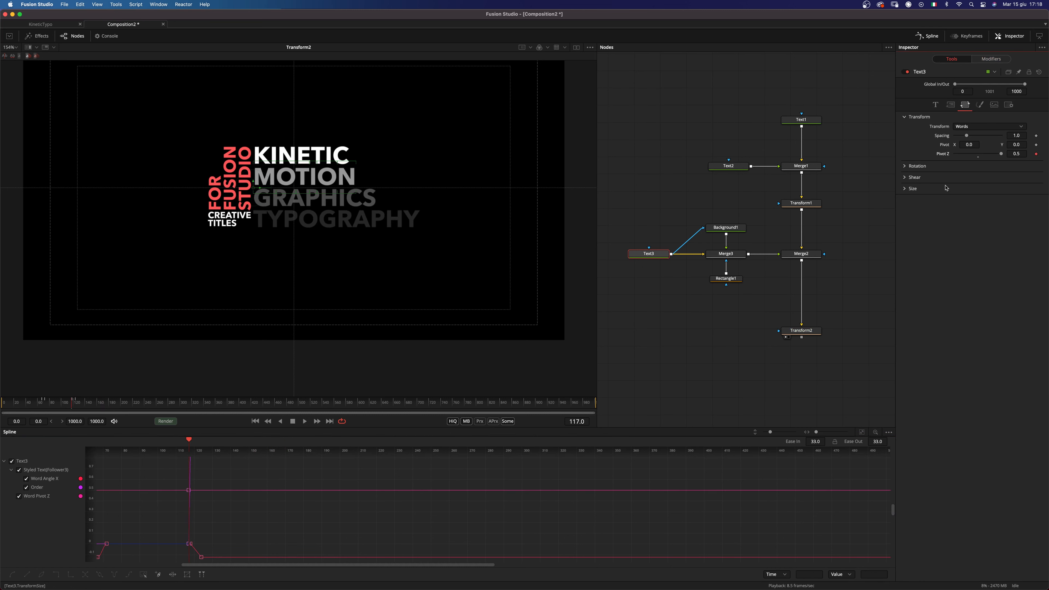
click(316, 421)
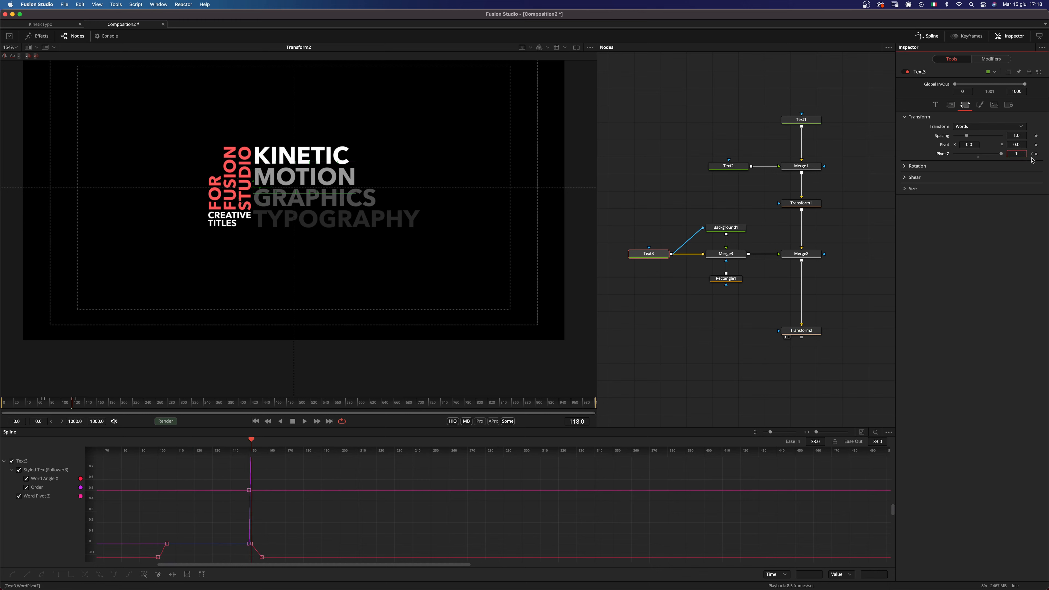
key(Return)
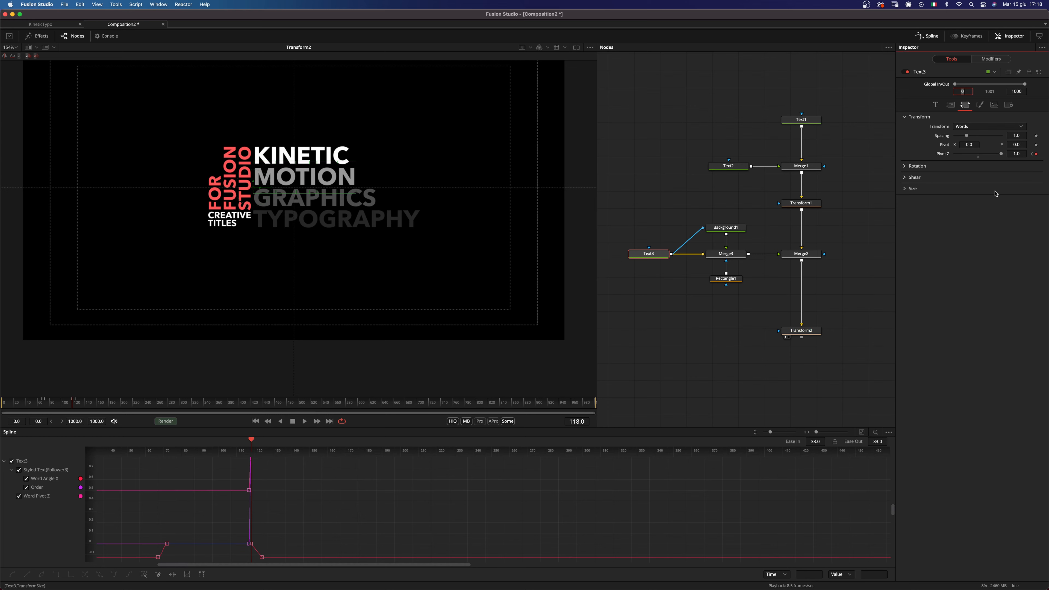
Play back the word exit with the keyframed Pivot Z.
click(63, 403)
click(306, 420)
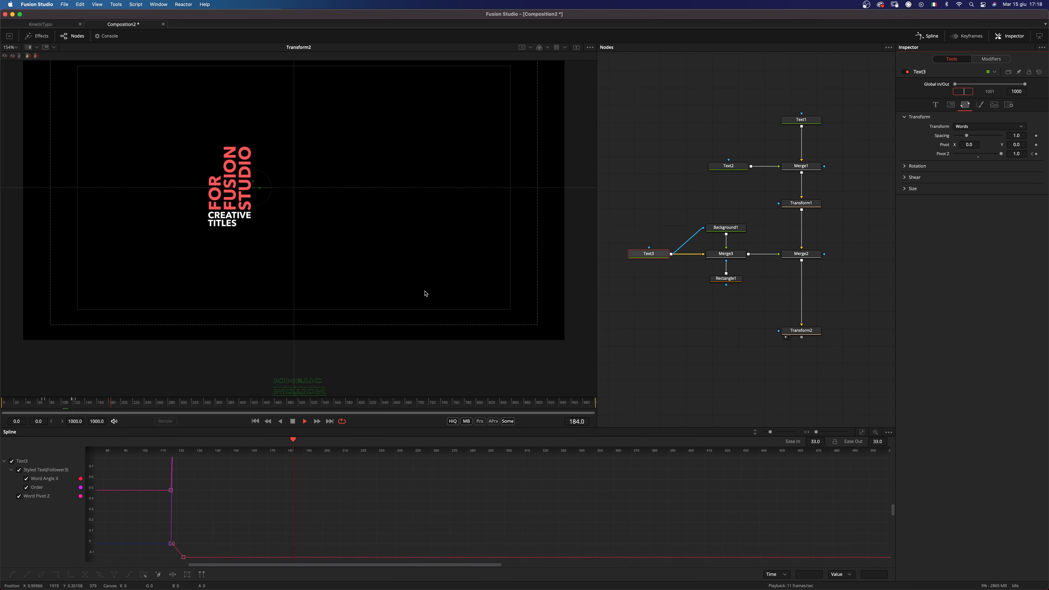
key(space)
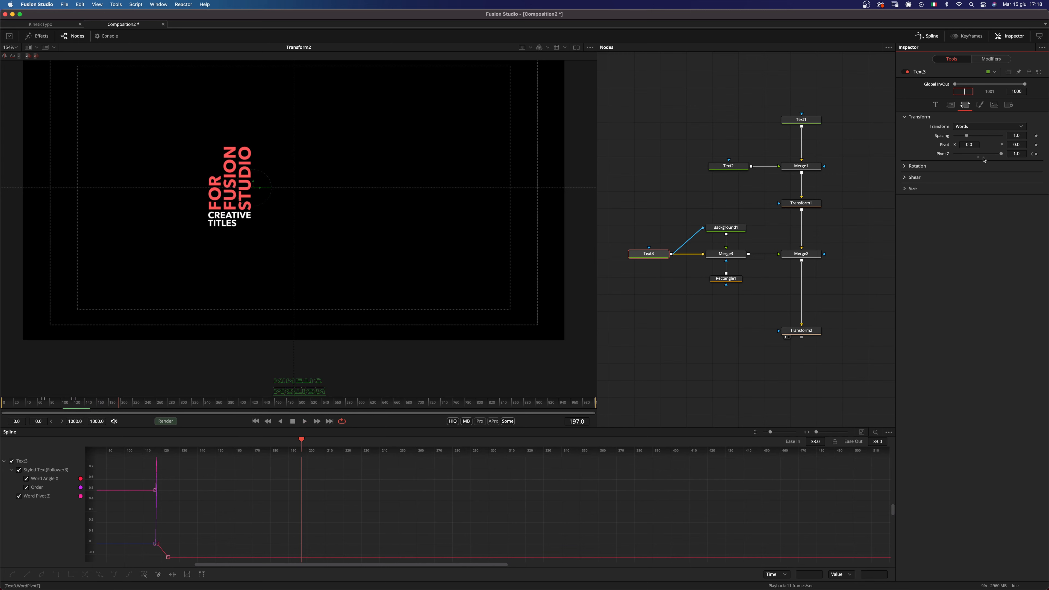
Set Text3's Pivot Z keyframe on frame 118 to 0.8 and play back the exit animation.
click(1031, 154)
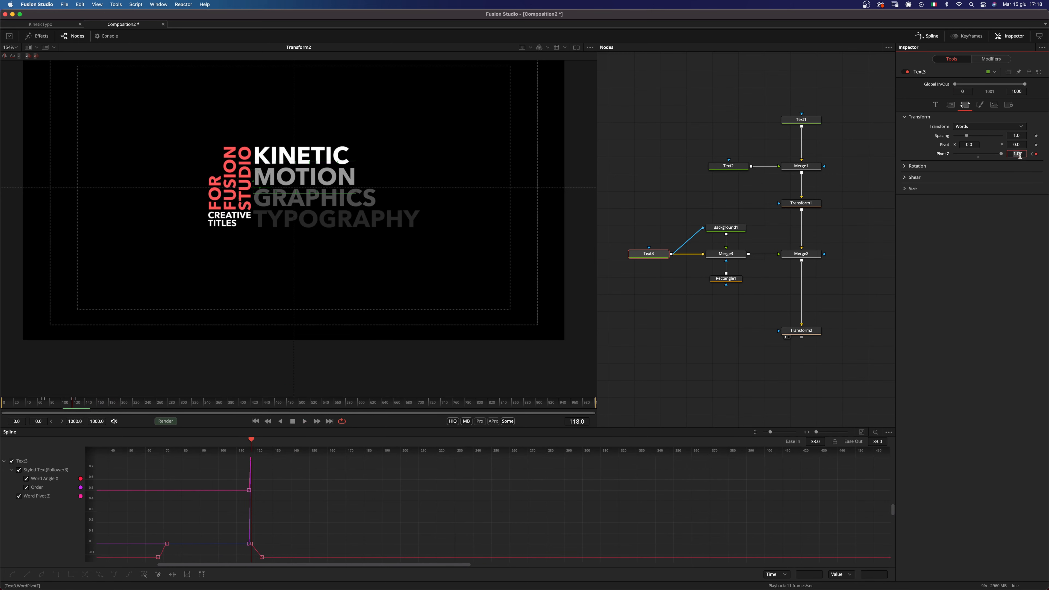
key(Tab)
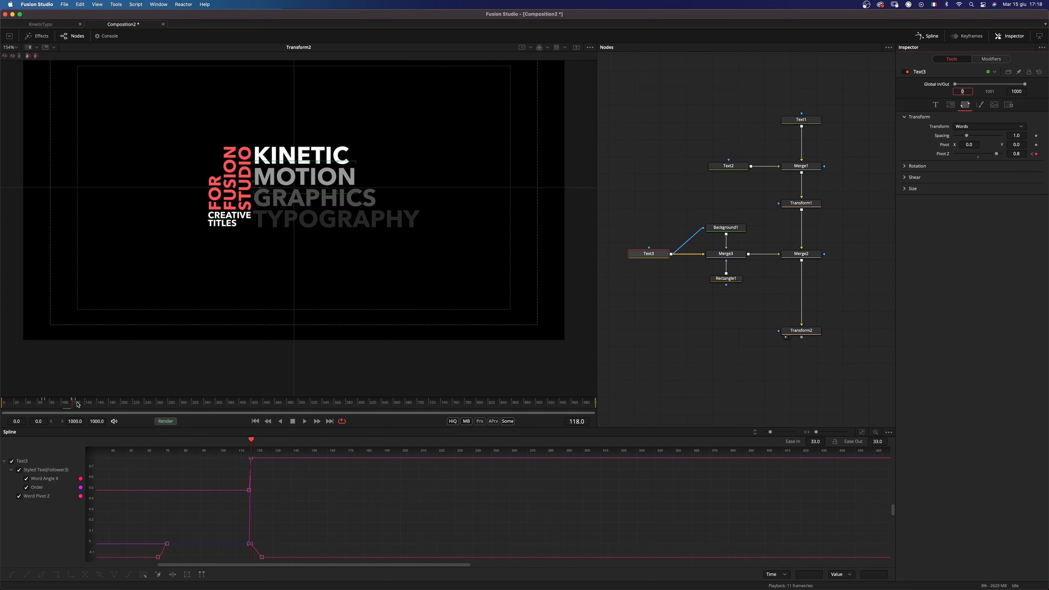
click(89, 406)
drag(88, 406, 64, 411)
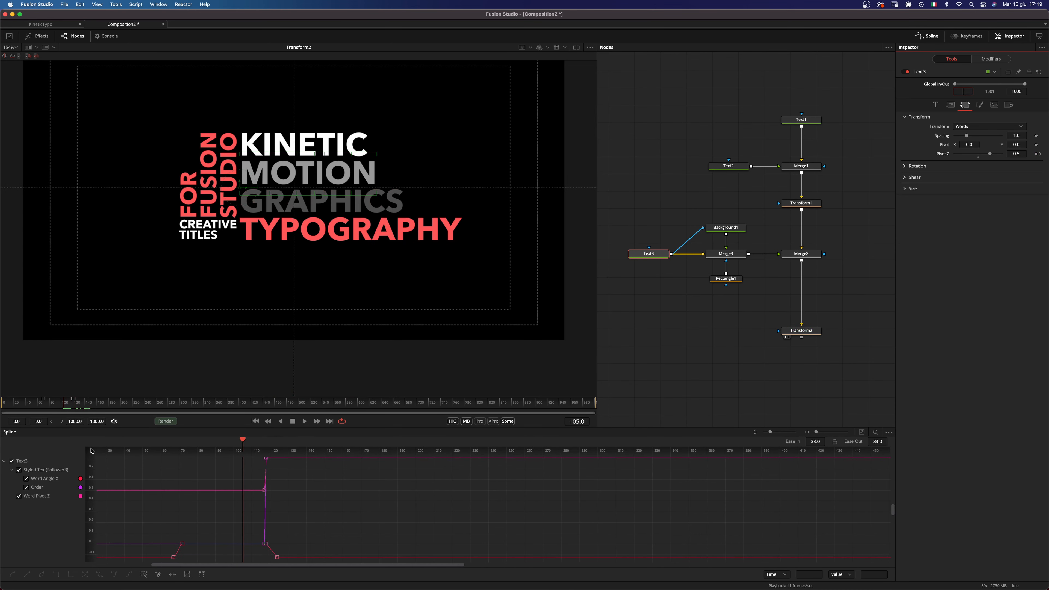
click(305, 420)
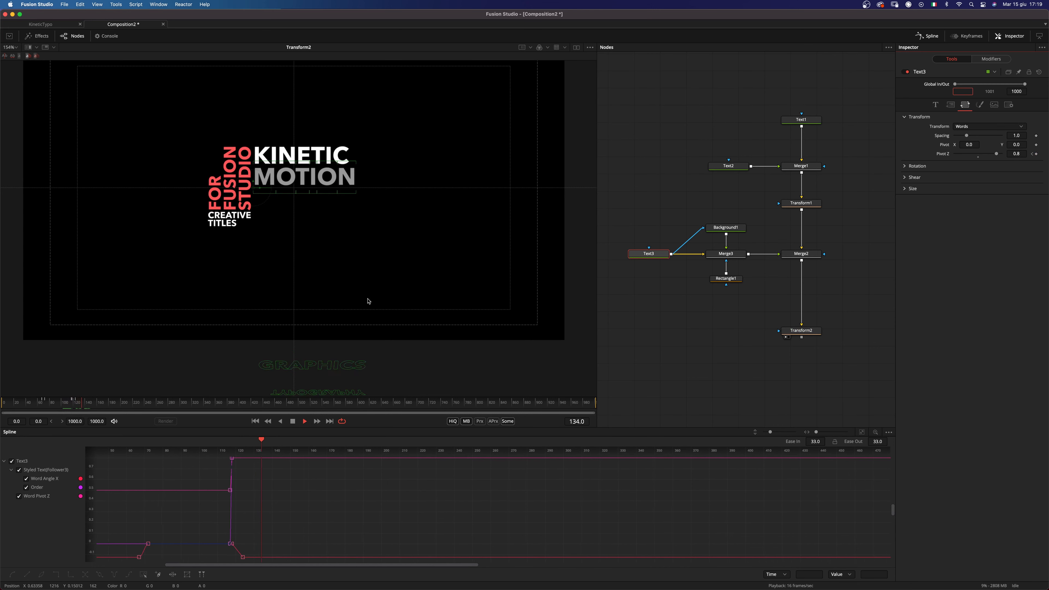
key(space)
Keyframe the Order of Text2's Follower as Left to Right on frame 133 and Right to Left on frame 134.
drag(74, 403, 82, 408)
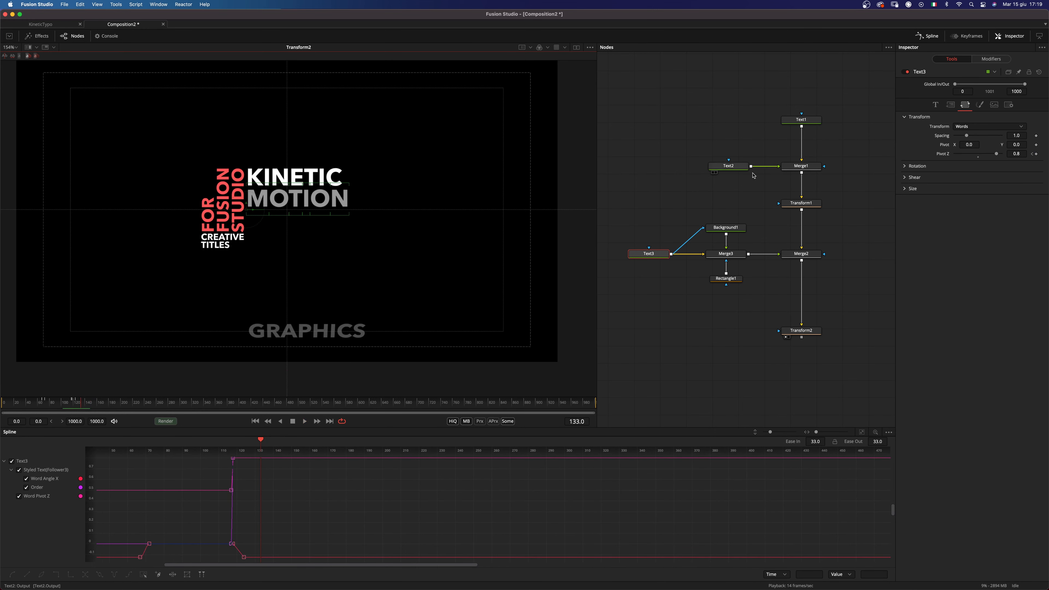
click(728, 166)
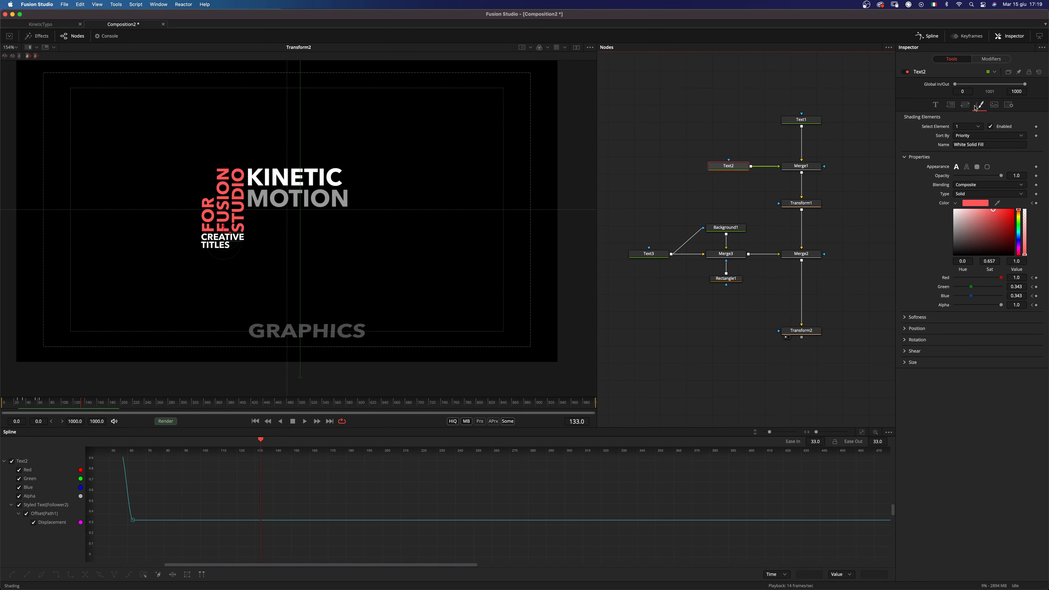
click(990, 59)
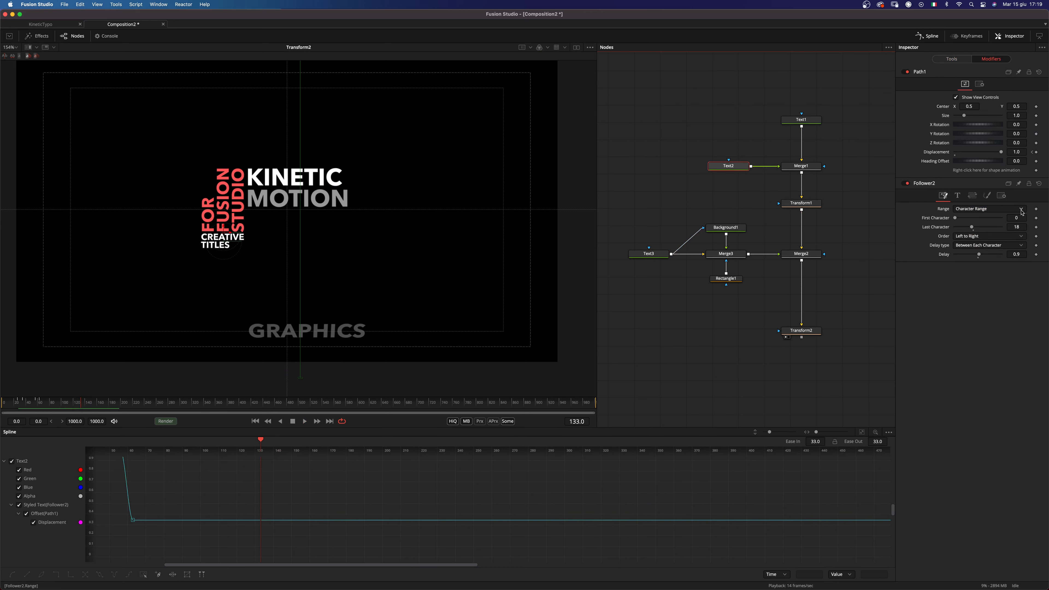
click(1035, 236)
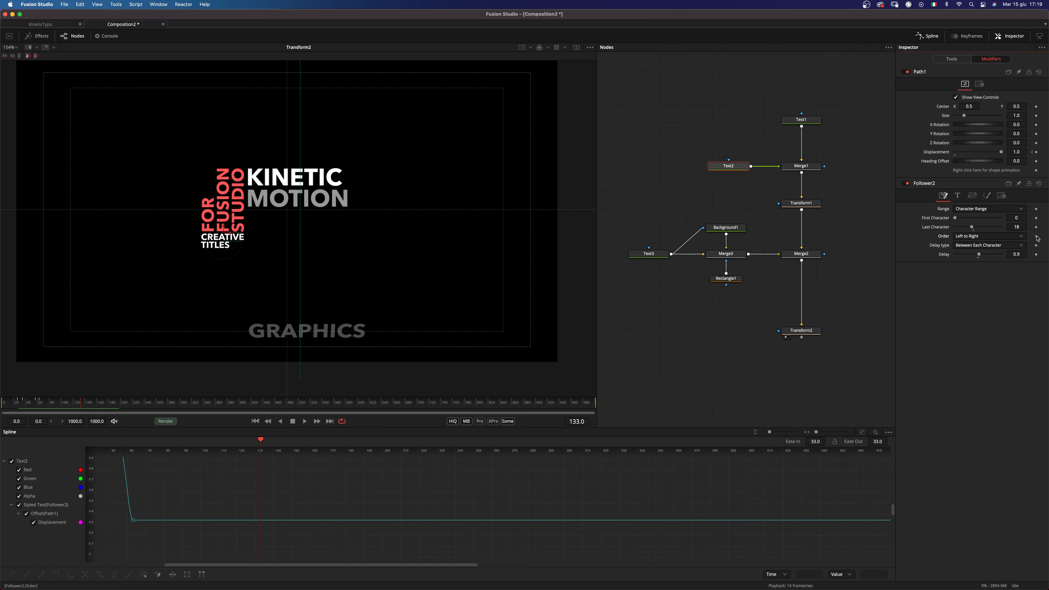
click(969, 236)
click(967, 244)
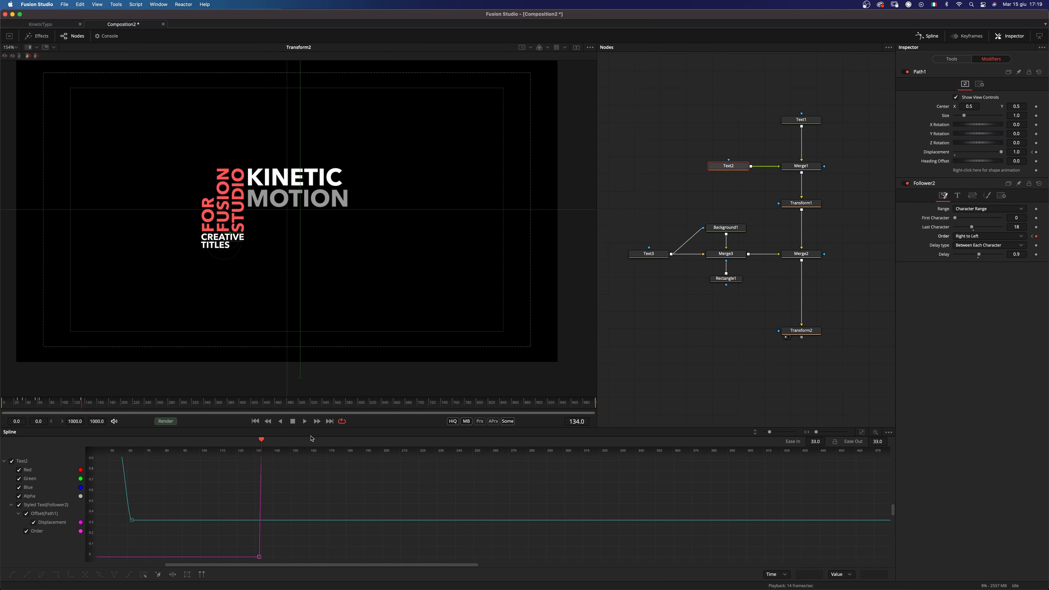
Keyframe the shading Offset X of Text2's Follower at 8.0 on frame 140 and scrub through the letters' exit.
click(986, 195)
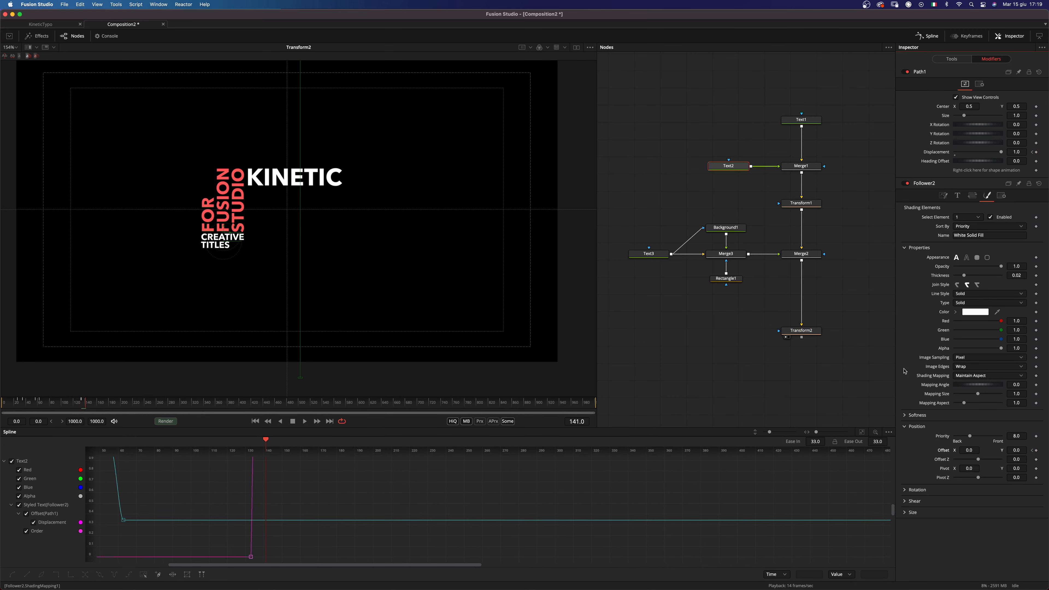
key(Left)
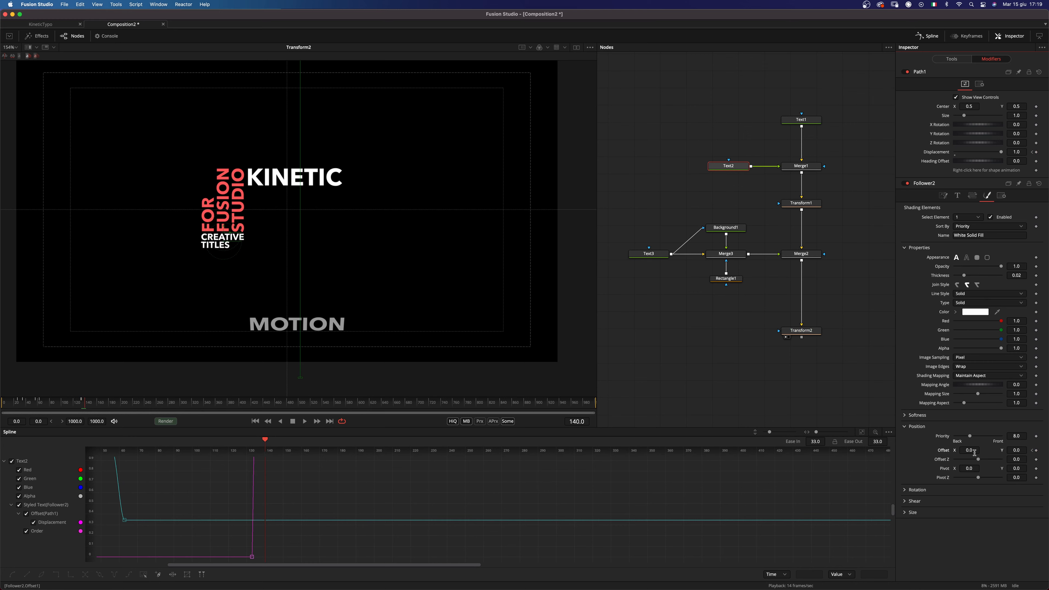
text(8)
key(Tab)
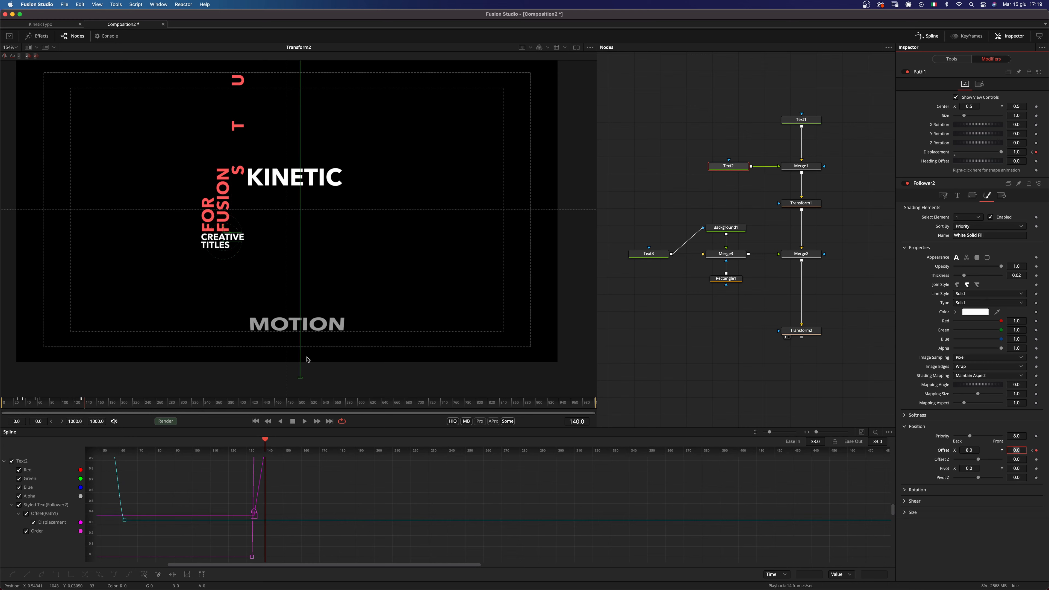
drag(83, 406, 88, 406)
drag(86, 406, 90, 408)
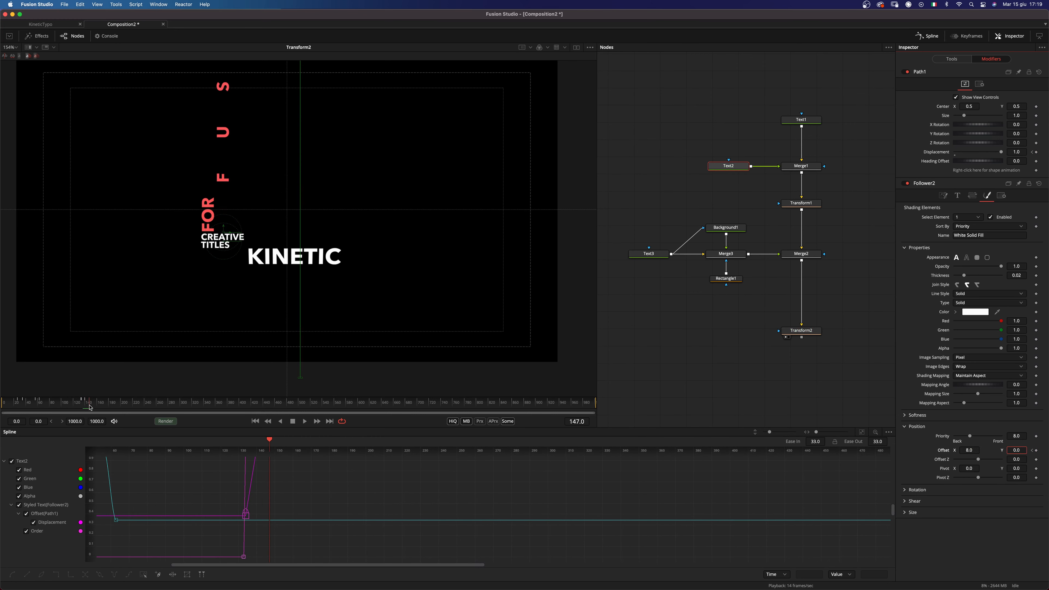
Return to the frame 140 Offset keyframe of Text2's Follower and set its Offset X to 7.0.
drag(969, 450, 966, 450)
click(256, 450)
drag(255, 451, 265, 450)
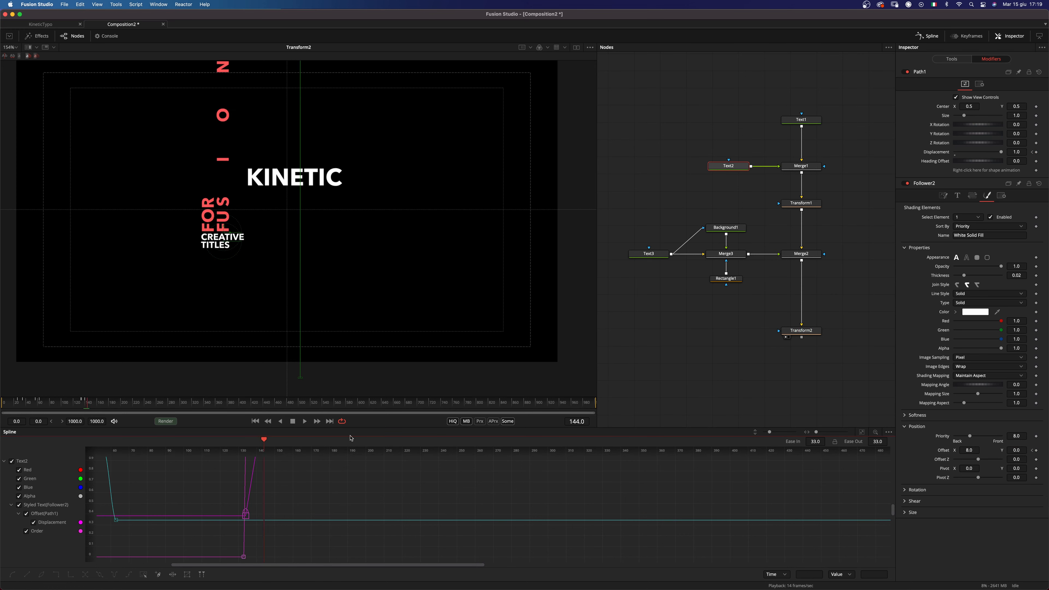
click(1032, 451)
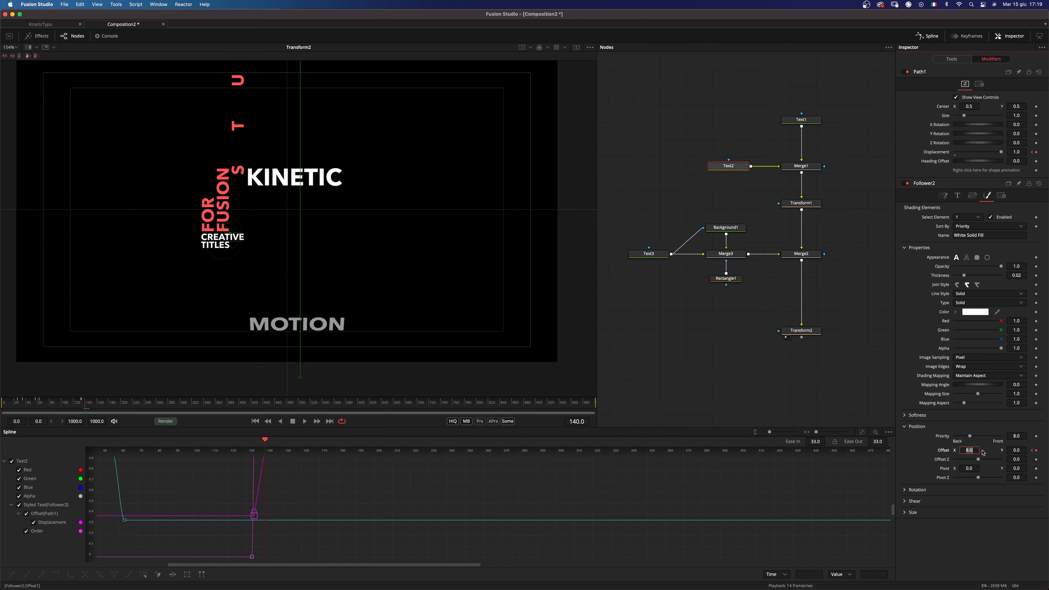
text(7)
key(Tab)
Play back and scrub the exit of the red vertical words from frame 122 onward.
click(76, 406)
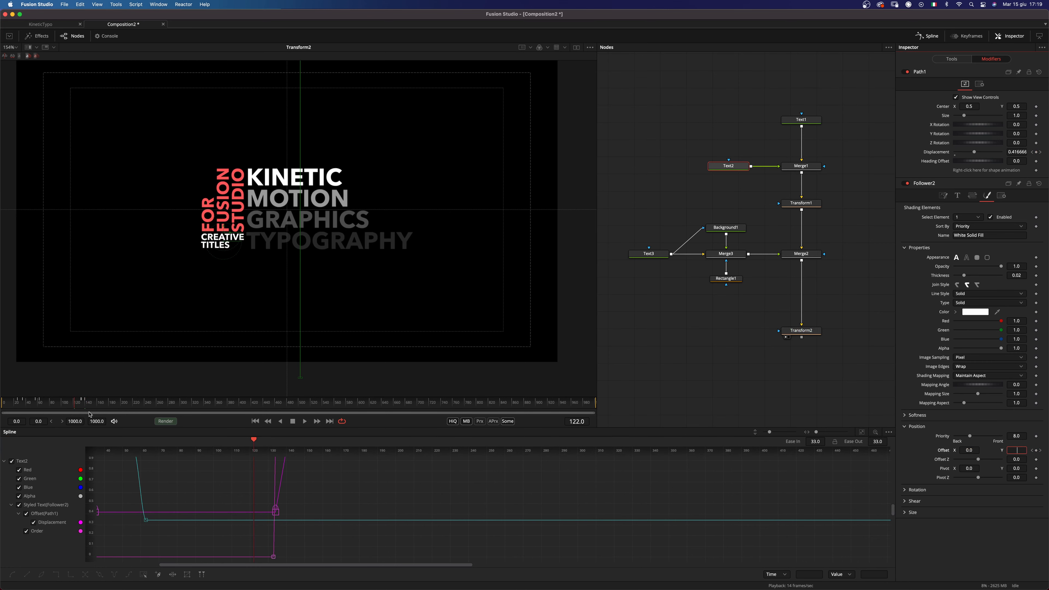
click(305, 421)
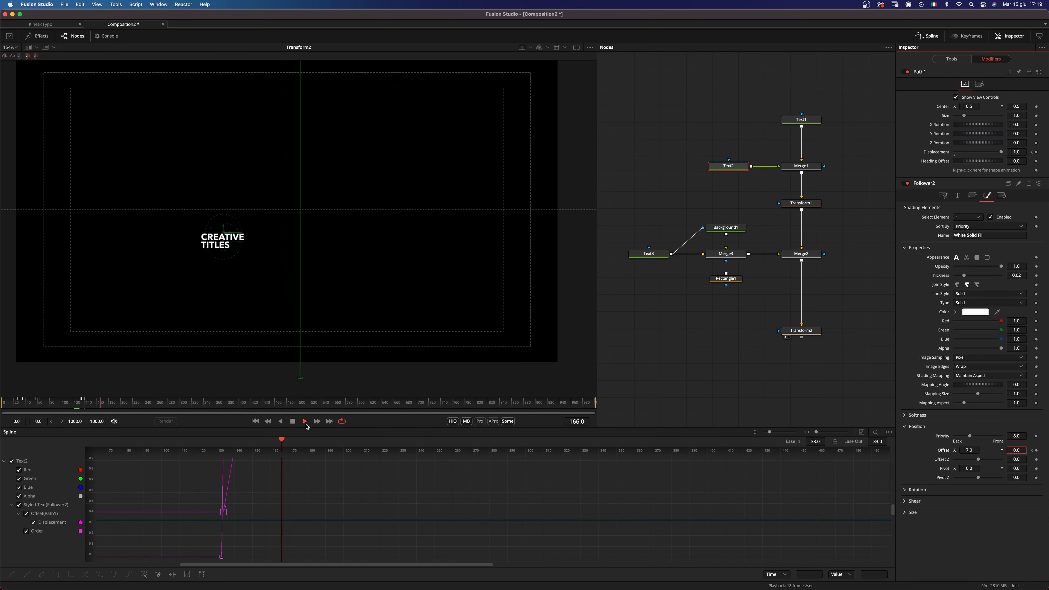
click(79, 408)
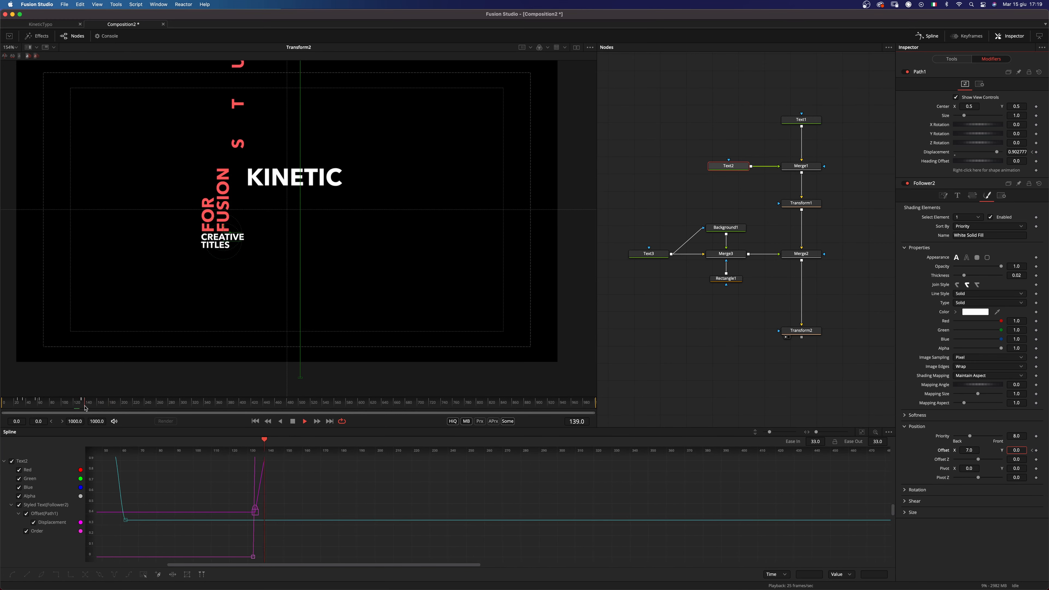
click(87, 407)
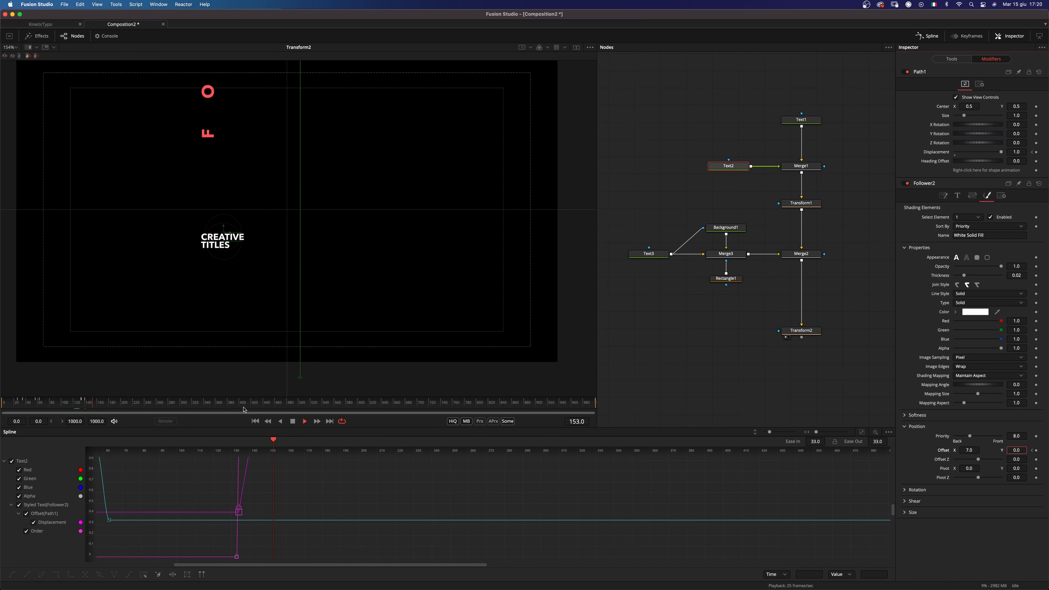
drag(87, 406, 89, 406)
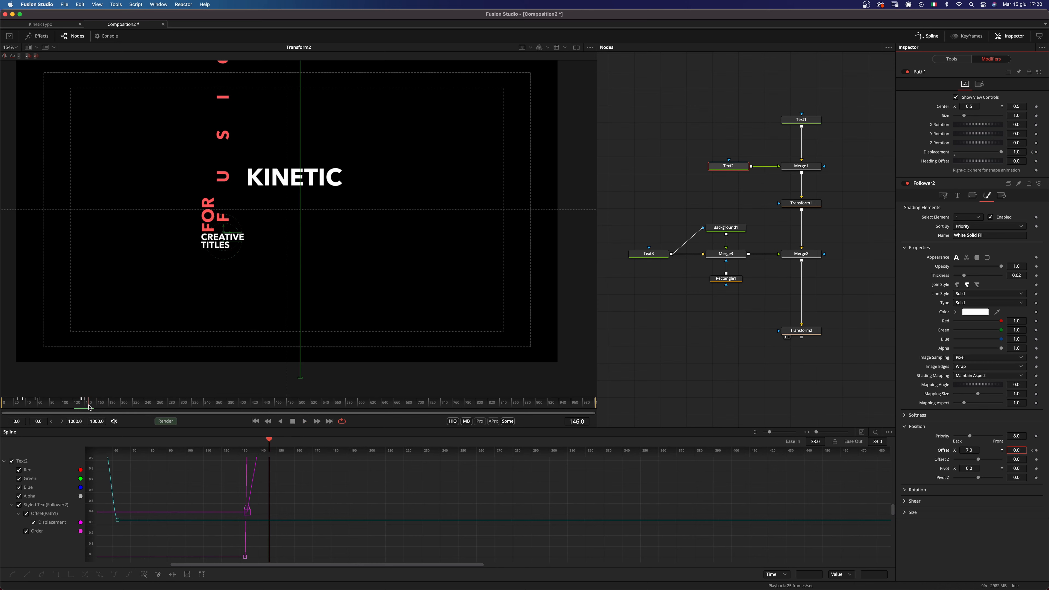
Keyframe the Order of Text1's Follower as Left to Right on frame 146 and Right to Left on frame 147.
click(802, 119)
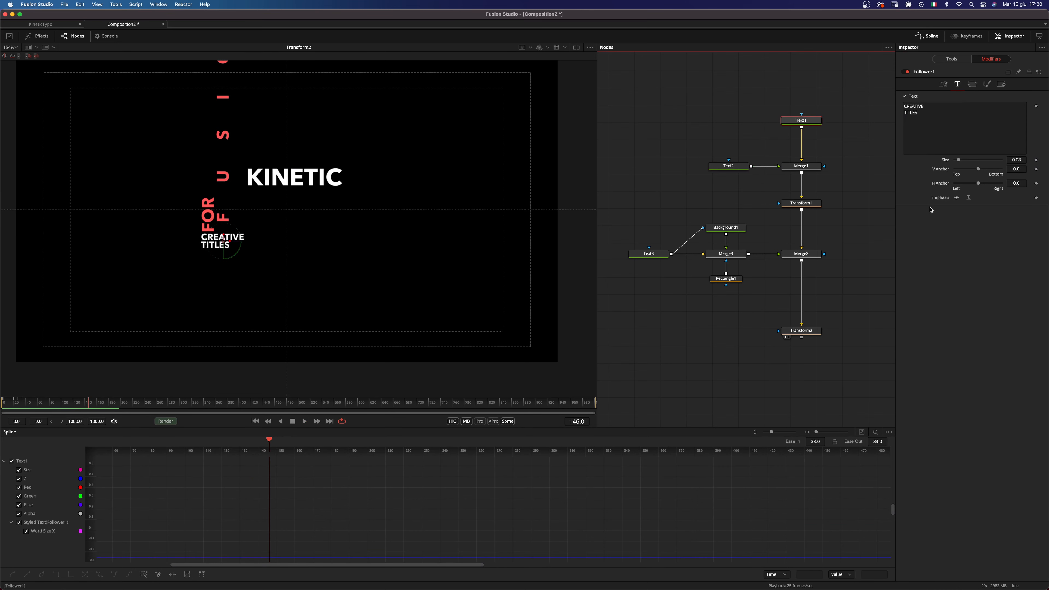
click(942, 84)
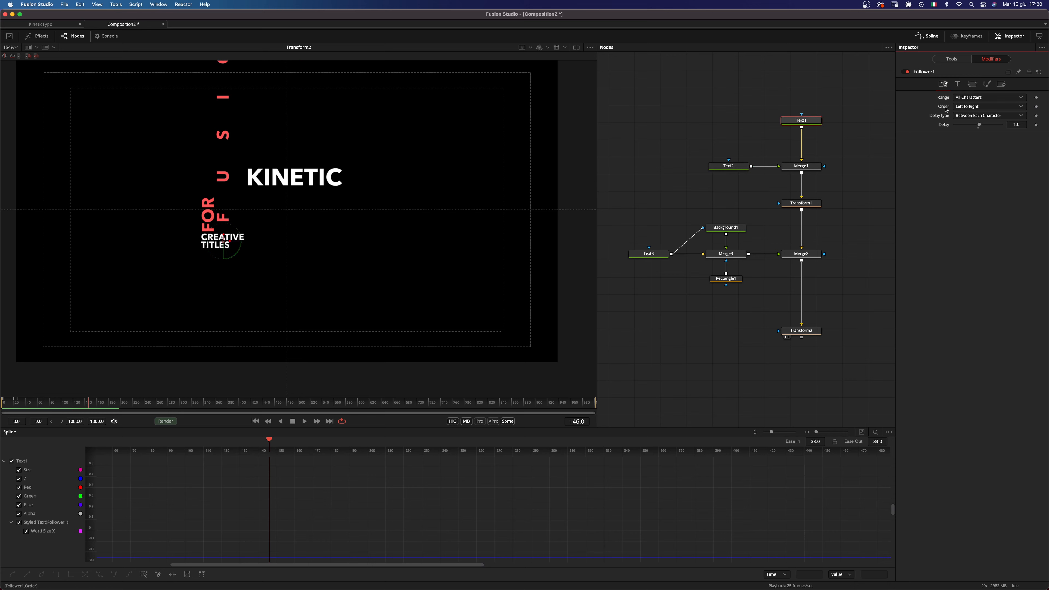
click(1036, 106)
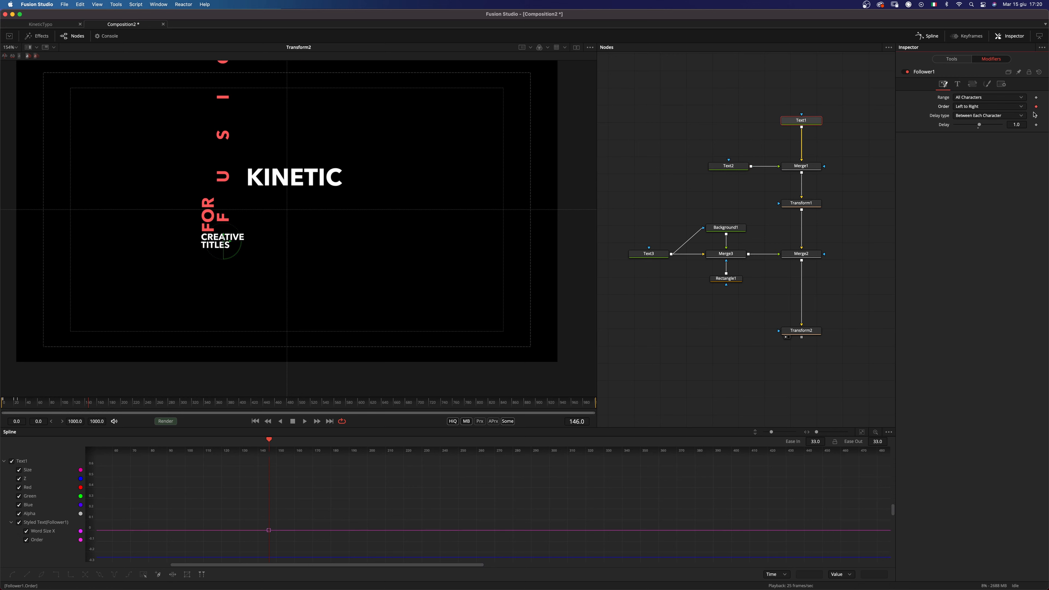
click(316, 421)
click(970, 107)
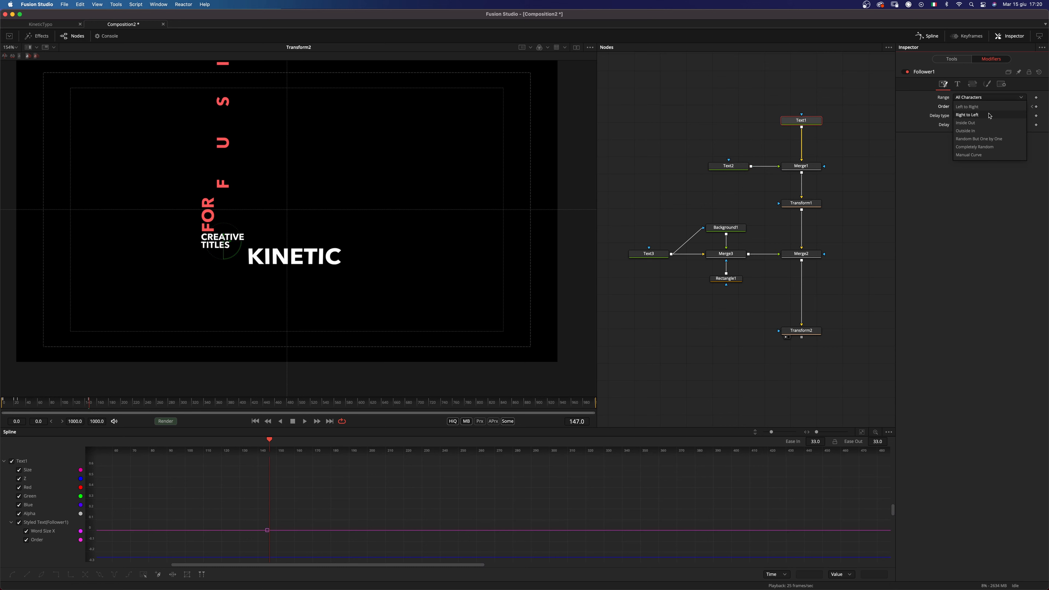
click(961, 116)
Keyframe the word Size X and Y of Text1's Follower at 1.0 on frame 147 and 0.0 on the next frame.
click(973, 84)
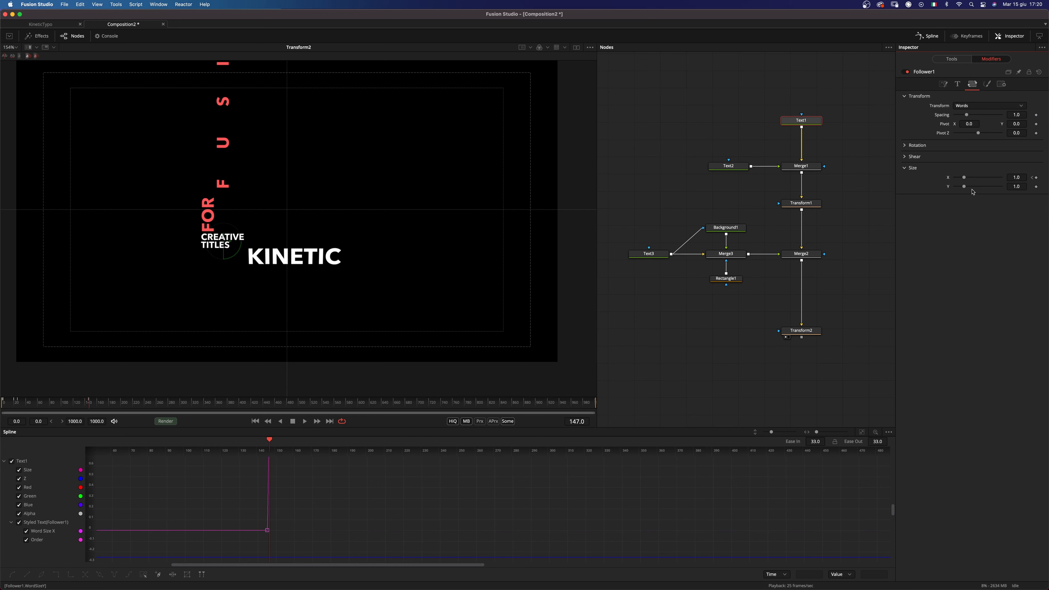
click(1036, 178)
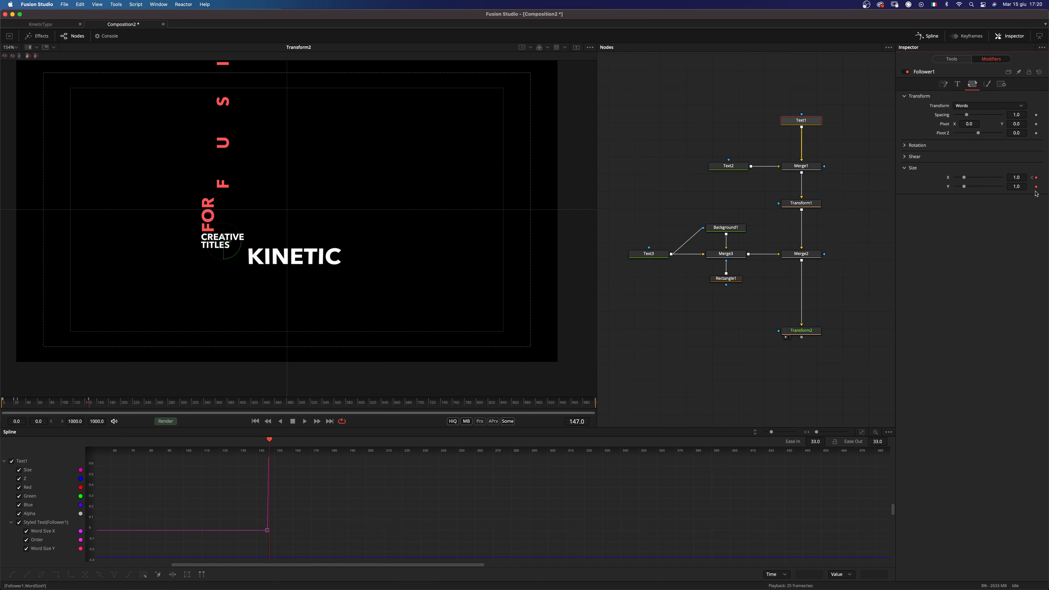
click(317, 421)
drag(955, 177, 929, 191)
Play the whole title animation from the first frame to frame 175.
click(3, 403)
key(space)
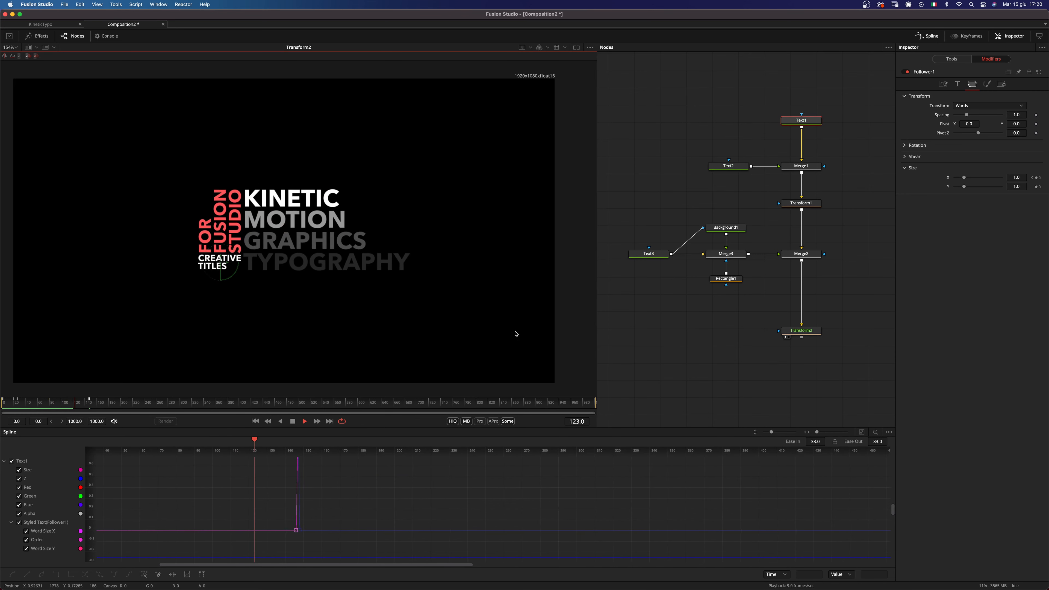
key(space)
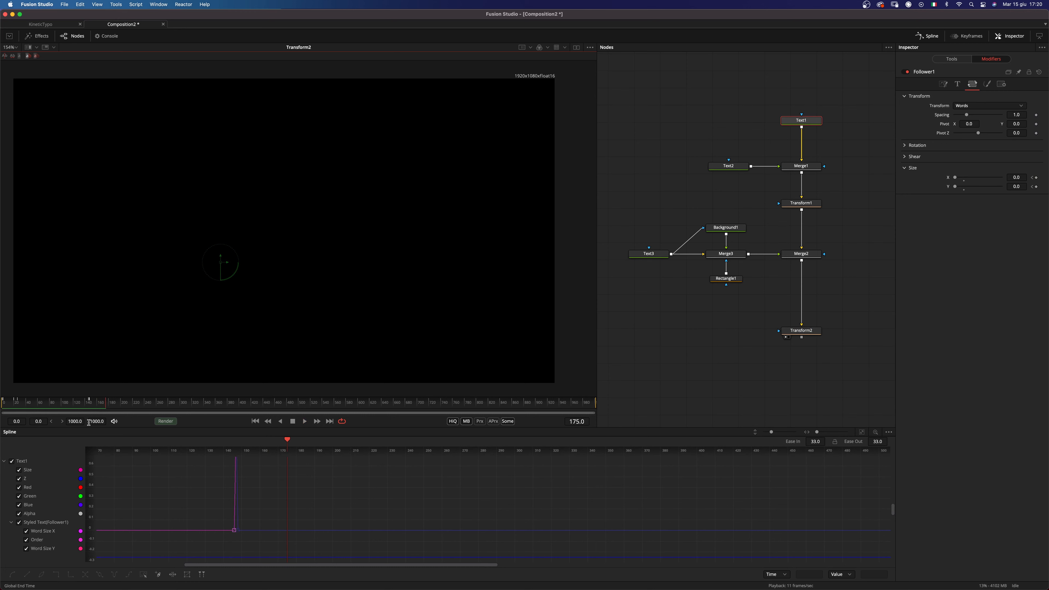
Set the composition's global end time to frame 175.
click(104, 421)
text(175)
key(Return)
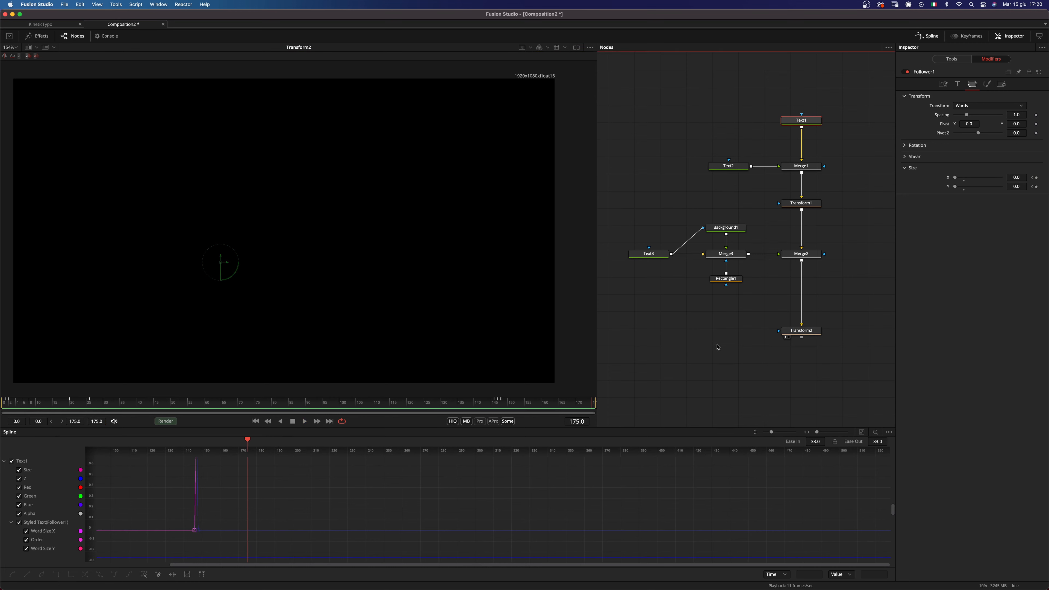
Add a Background node, merge Transform2's output over it, and preview the composite up to frame 101.
scroll(790, 302, down, 2)
click(702, 351)
key(shift+space)
text(bga)
key(Return)
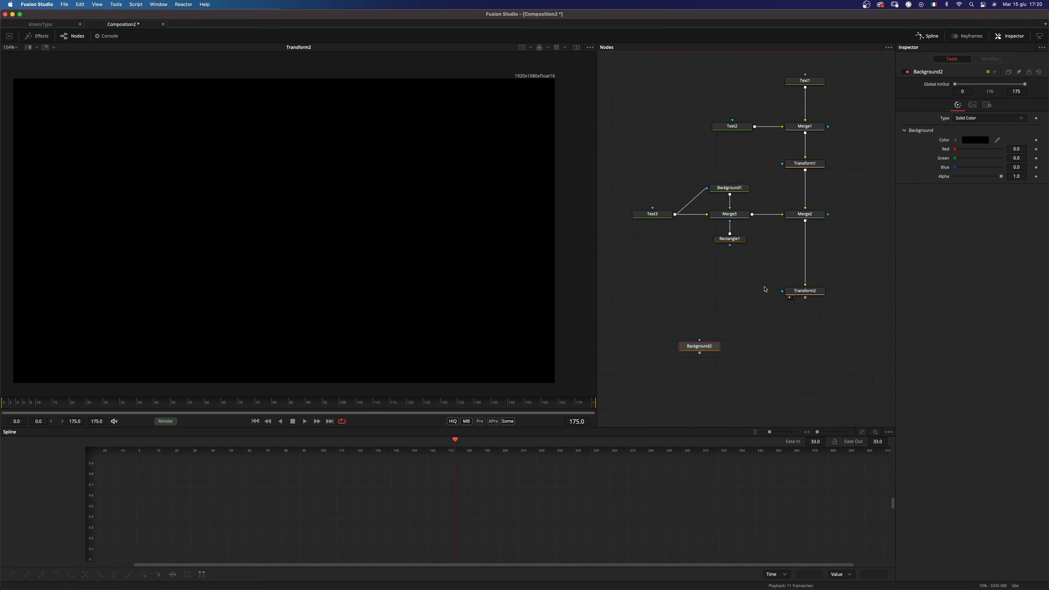
drag(803, 302, 704, 353)
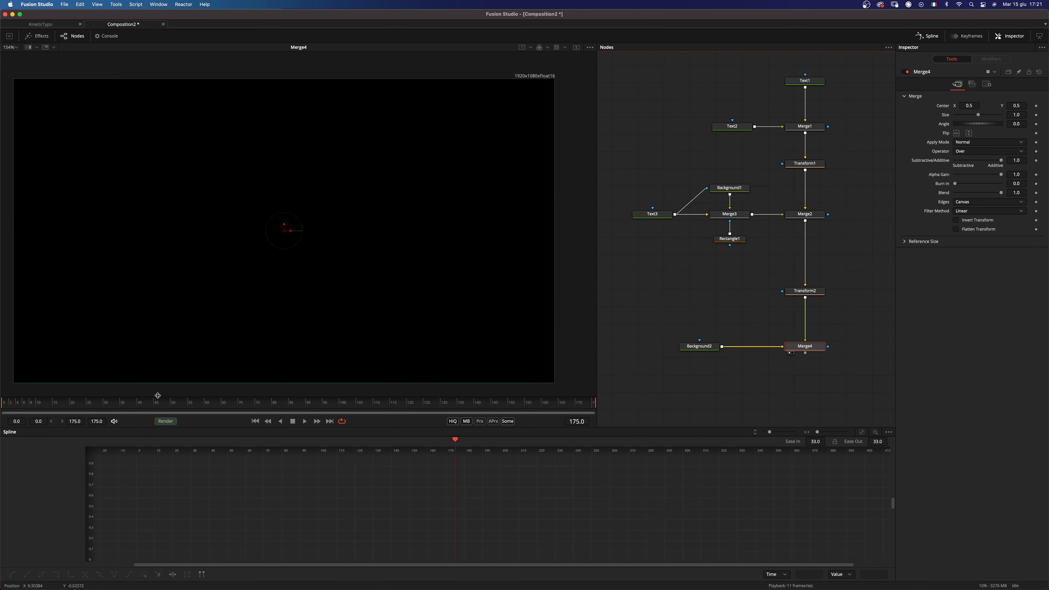
click(255, 403)
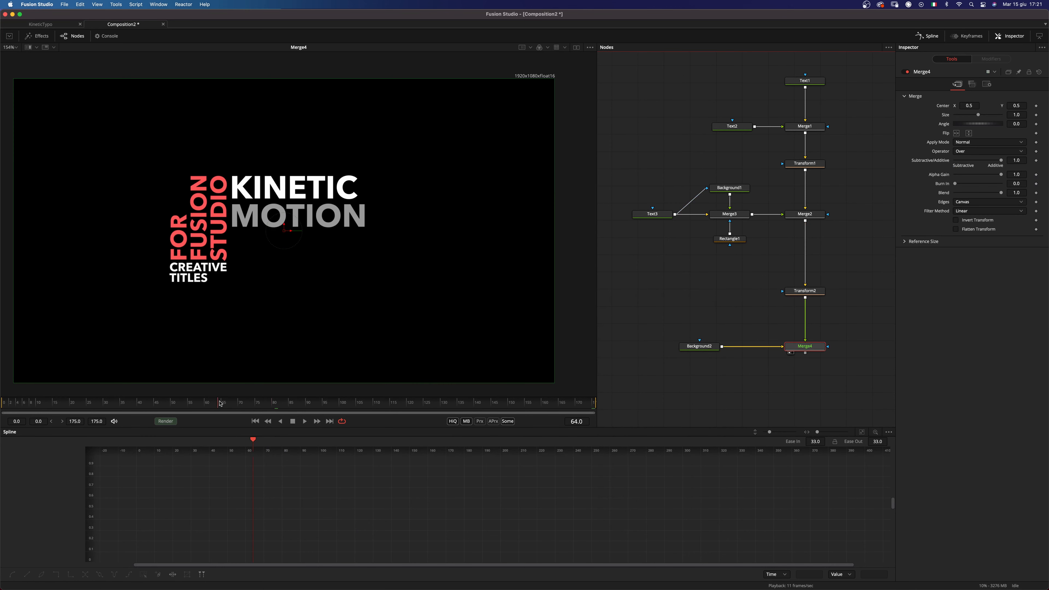
drag(221, 403, 343, 399)
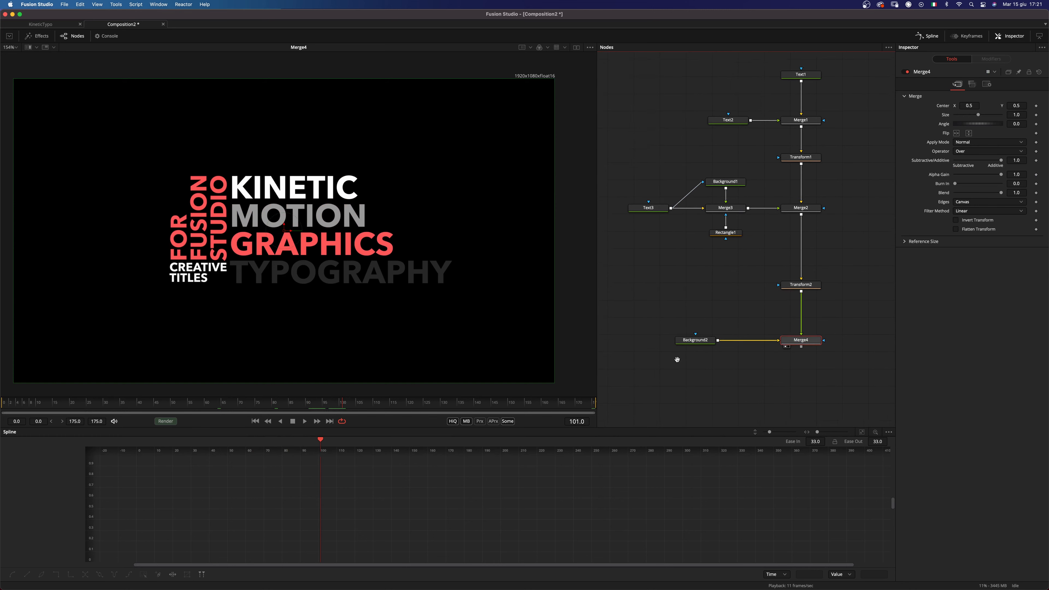
Insert a BrightnessContrast node between Background2 and Merge4 and mask it with an Ellipse.
scroll(676, 358, down, 2)
mouse_move(701, 346)
mouse_down()
mouse_move(651, 347)
mouse_move(686, 342)
mouse_up()
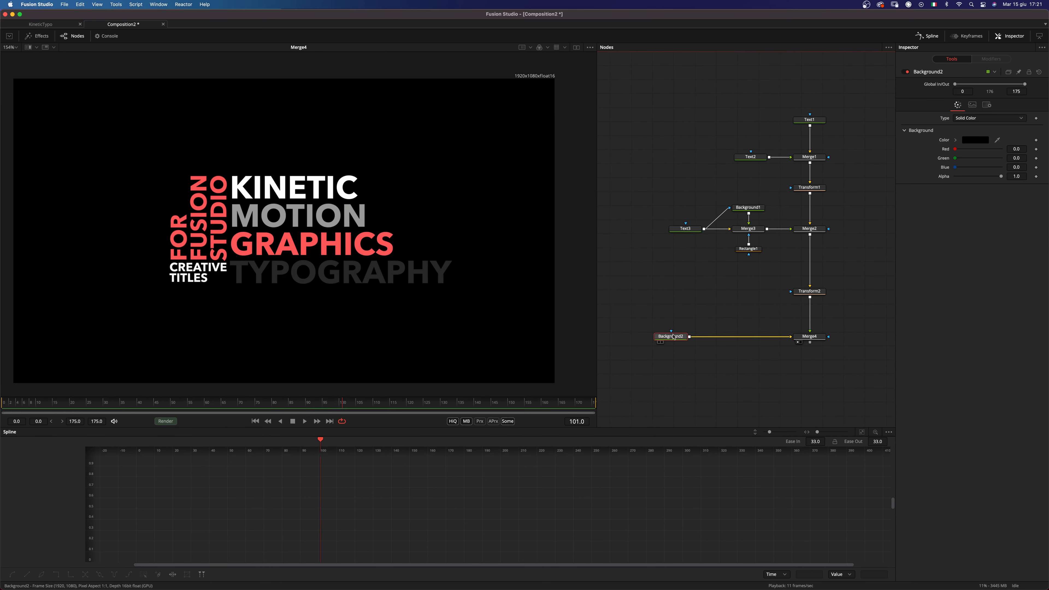
key(shift+space)
text(bri)
key(Return)
drag(717, 340, 730, 341)
key(shift+space)
text(ell)
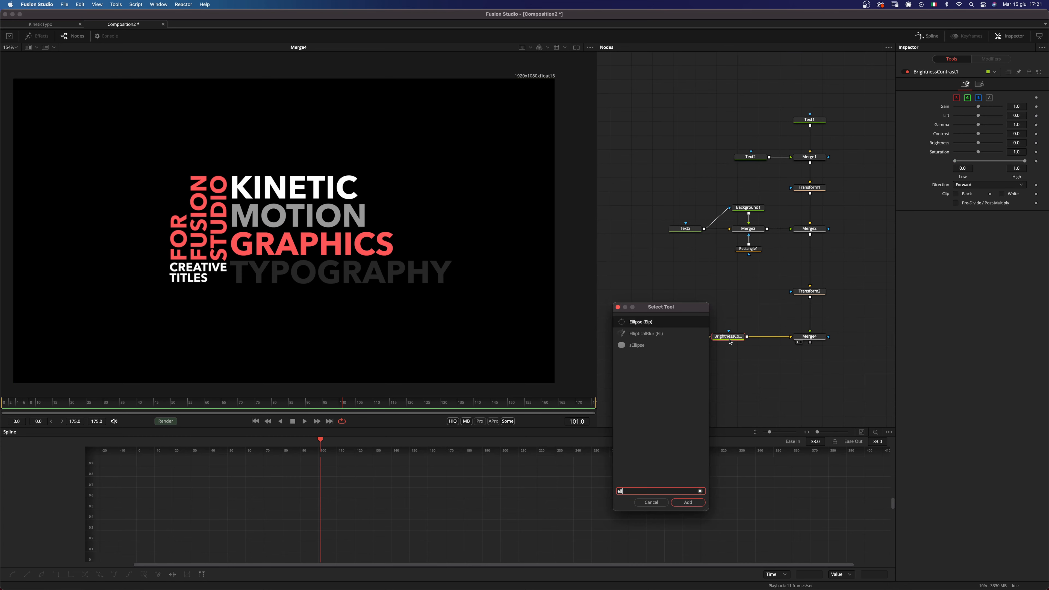
key(Return)
drag(644, 336, 657, 336)
Raise the BrightnessContrast Lift to lighten the masked area and set the Ellipse's Soft Edge to 0.4.
click(728, 336)
drag(978, 116, 1011, 121)
click(728, 308)
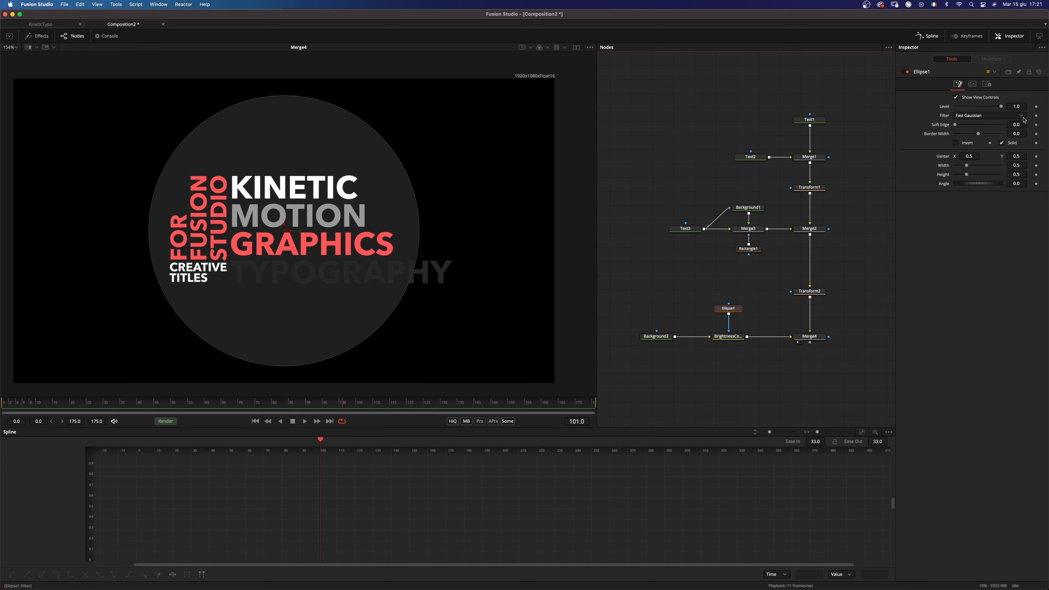
text(0.4)
key(Return)
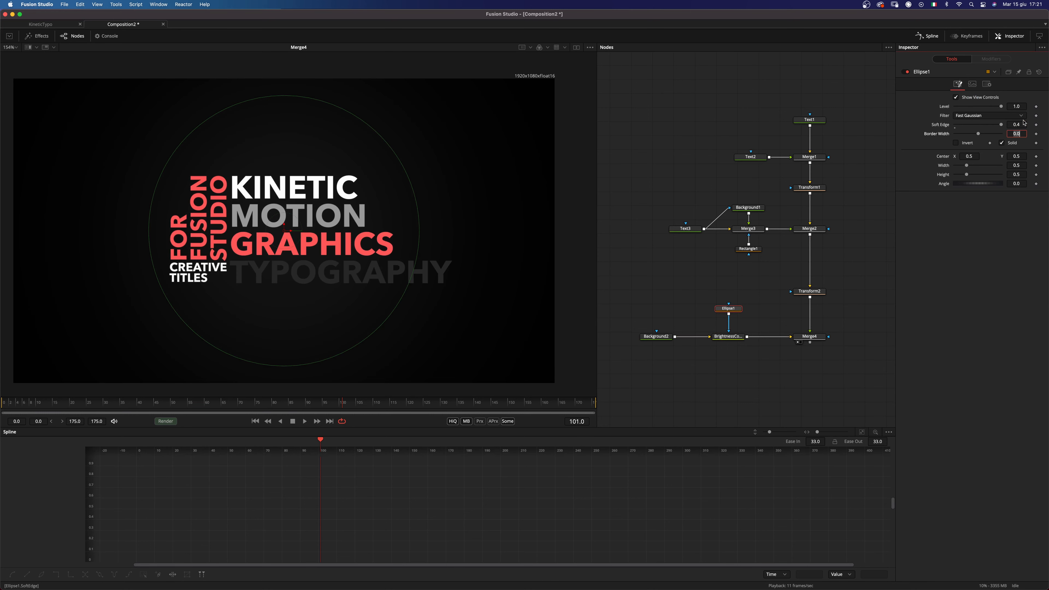
Enlarge the Ellipse mask to about 1.06 wide and 0.96 high and centre it above the image at about 0.5, 1.03.
scroll(404, 306, down, 5)
drag(404, 307, 441, 334)
drag(374, 267, 368, 198)
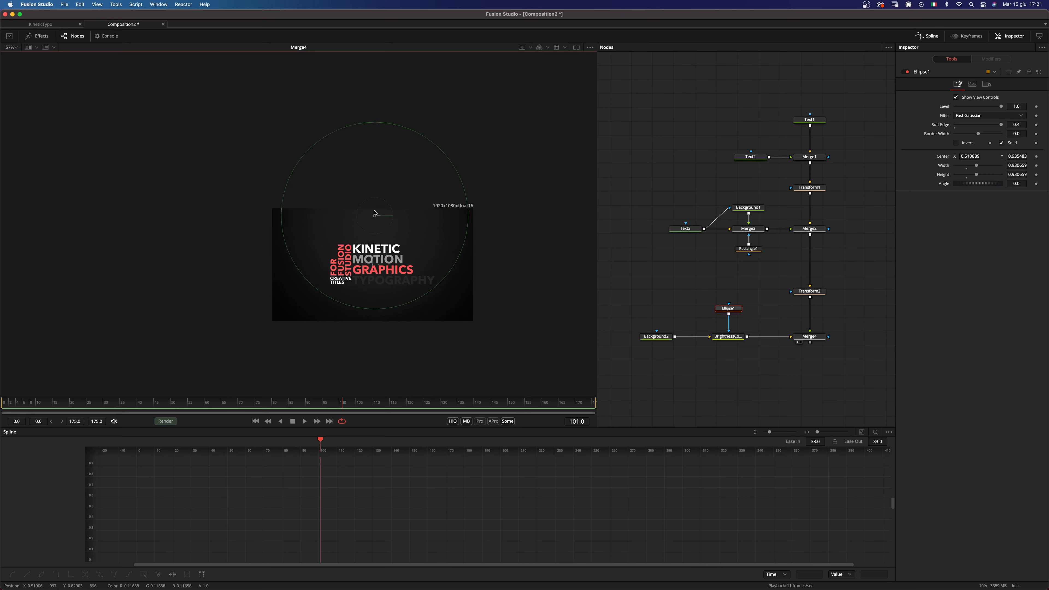
drag(452, 244, 435, 276)
drag(382, 302, 381, 292)
drag(367, 190, 374, 206)
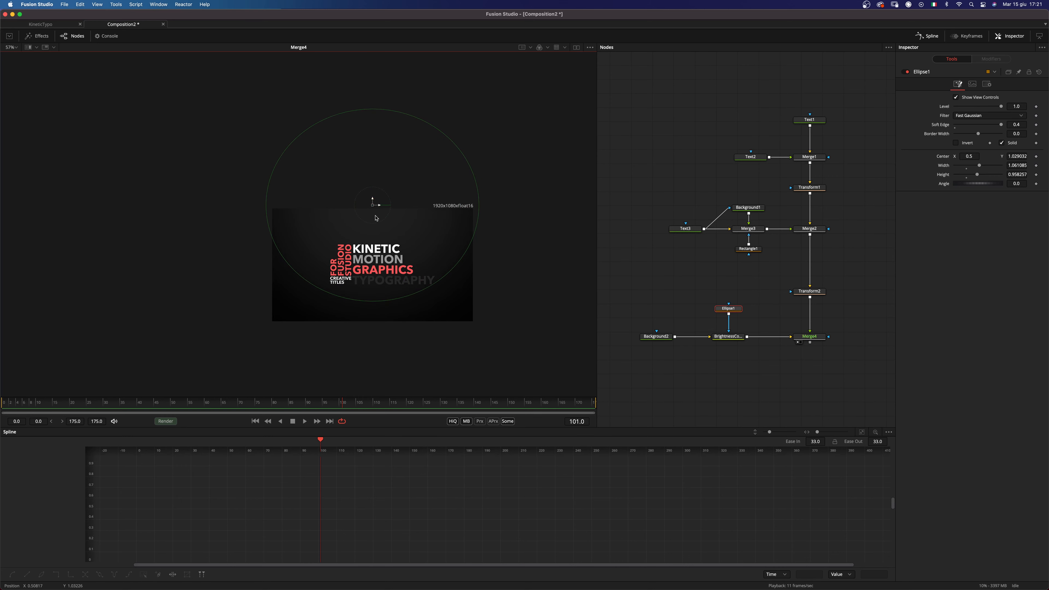
scroll(426, 315, up, 5)
drag(422, 310, 408, 306)
scroll(408, 306, up, 1)
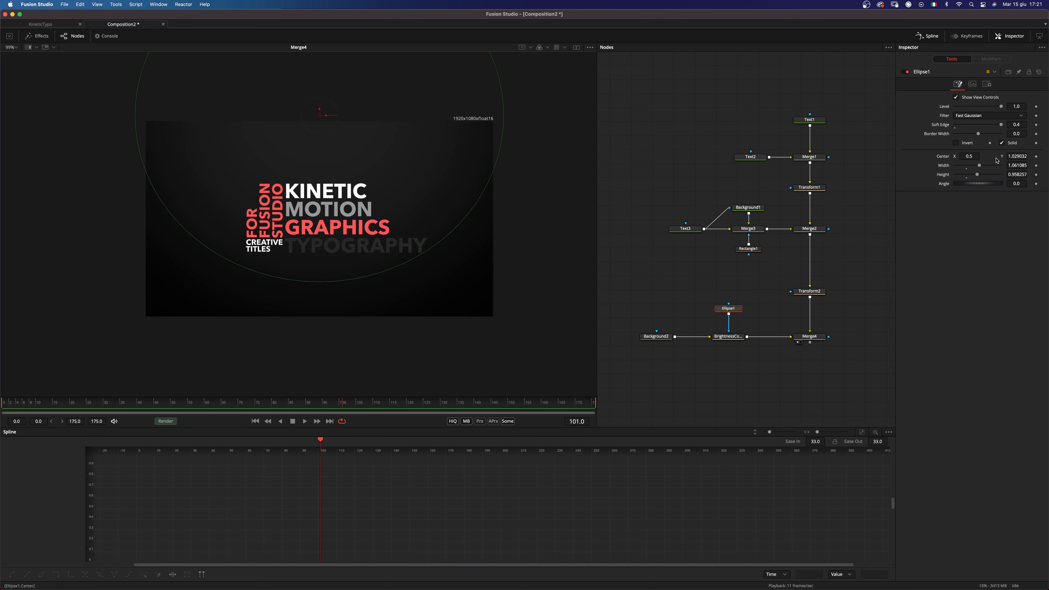
drag(456, 230, 465, 237)
Adjust the BrightnessContrast Lift to about 0.109 to refine the background glow.
click(741, 393)
scroll(456, 298, up, 4)
click(727, 336)
drag(982, 120, 974, 119)
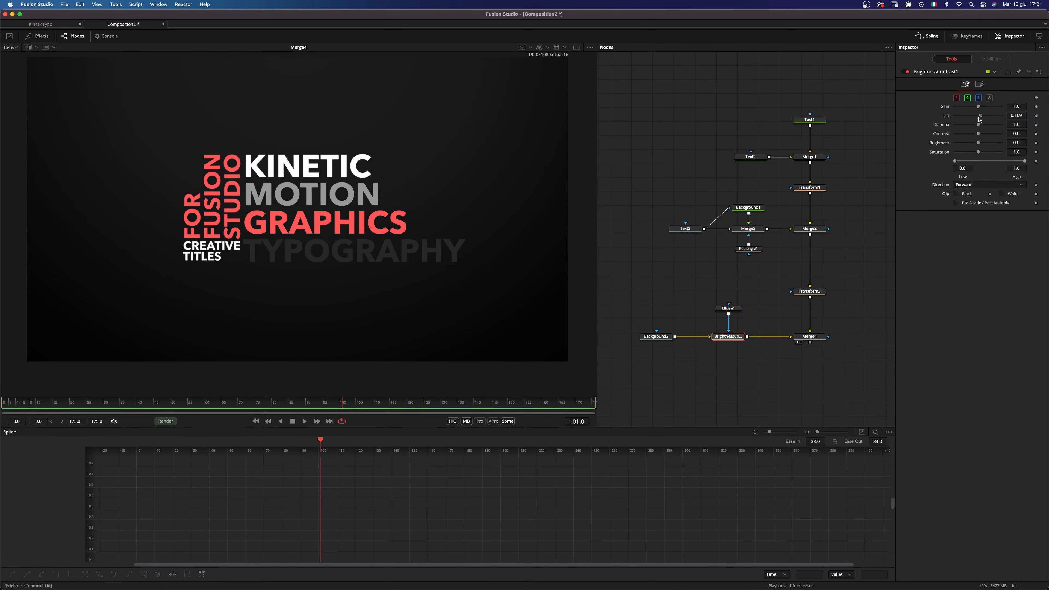
Move Transform2 up to make room, insert a Shadow node between it and Merge4, and select the new node with Merge4 in the viewer.
drag(818, 297, 818, 278)
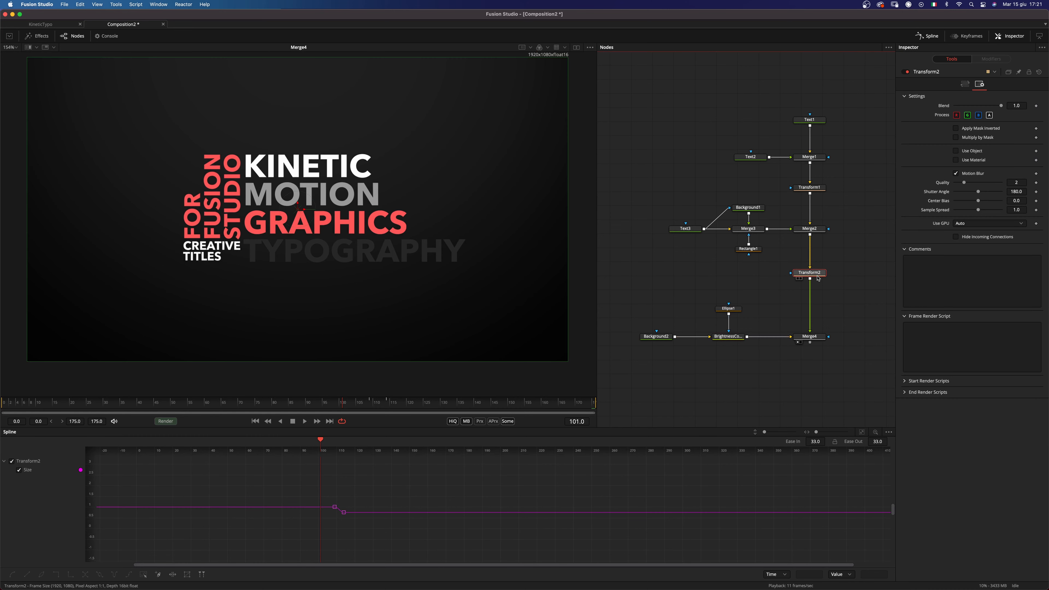
key(shift+space)
text(sha)
key(Down)
key(Down)
key(Down)
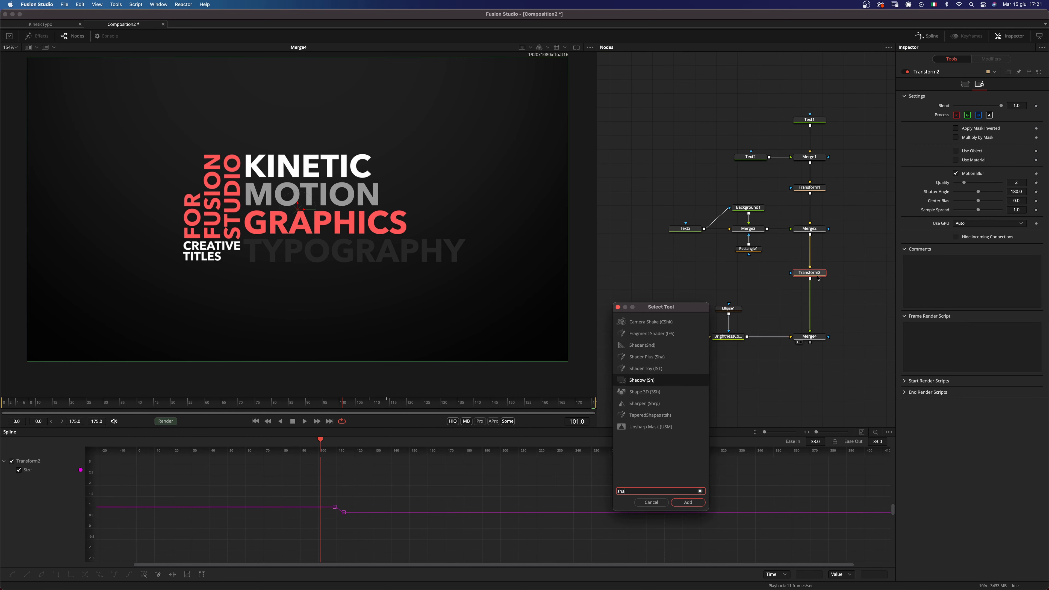
key(Return)
drag(822, 289, 435, 259)
key(1)
click(815, 301)
scroll(378, 268, down, 2)
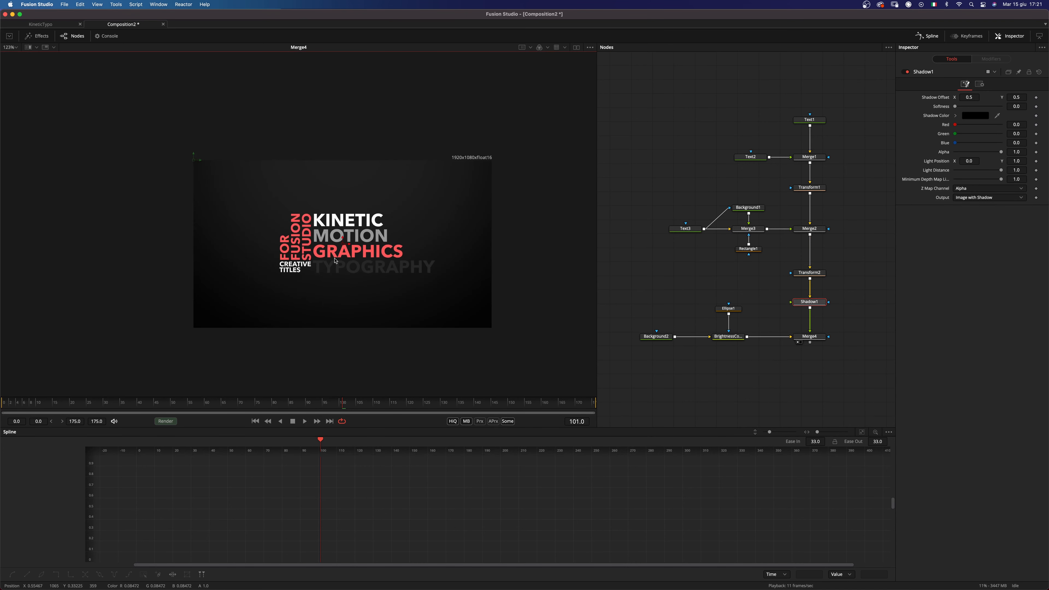
Move the Shadow's light position well above the image, to about 0.22, 1.70.
drag(194, 160, 210, 137)
drag(258, 71, 258, 68)
drag(277, 142, 275, 247)
scroll(322, 383, up, 5)
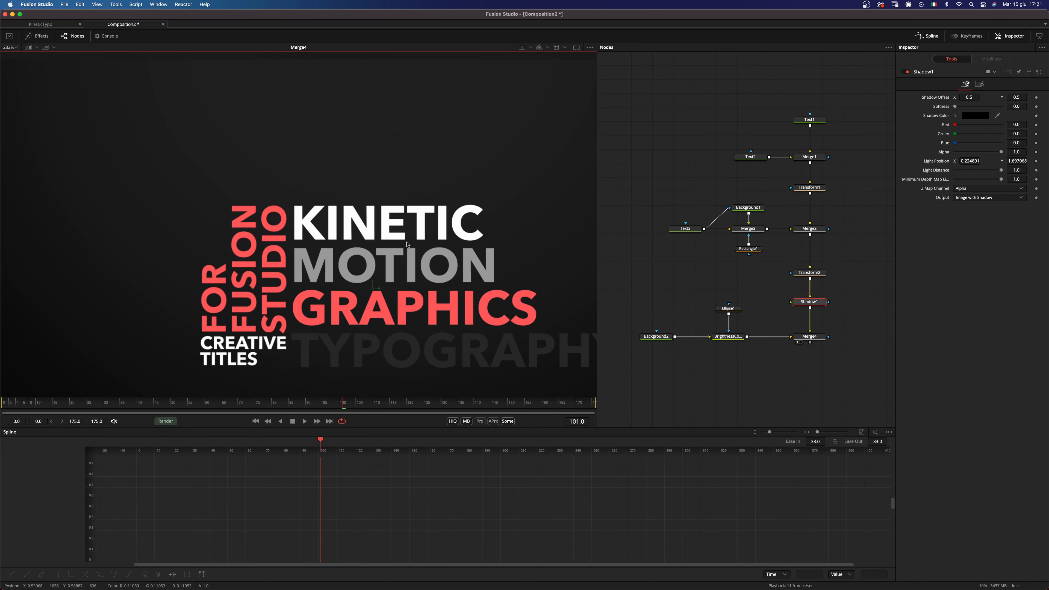
Set the Shadow's Light Distance to about 0.99 and its Softness to about 0.021.
click(815, 335)
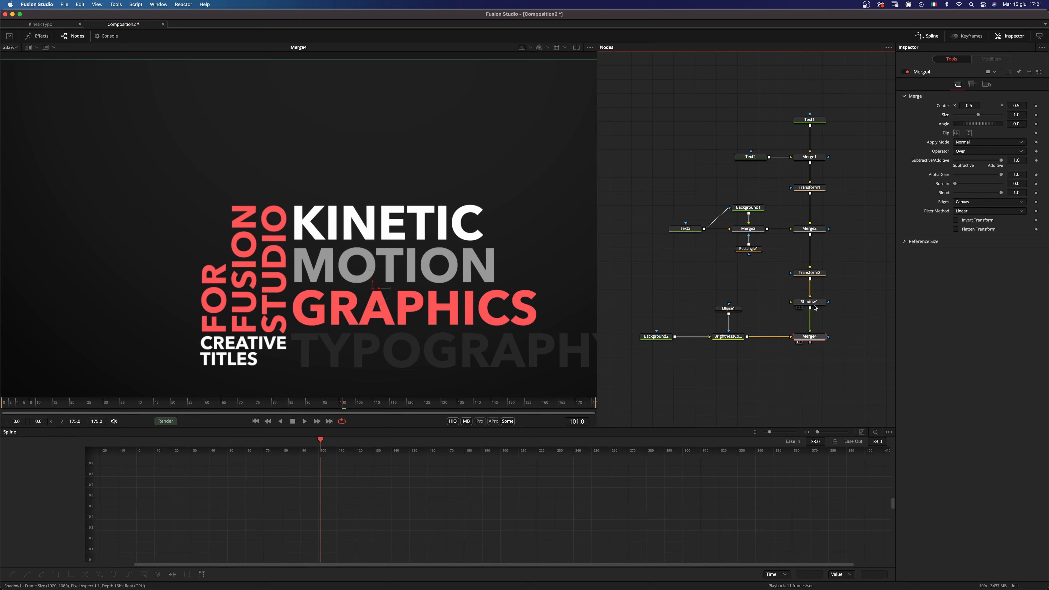
click(812, 303)
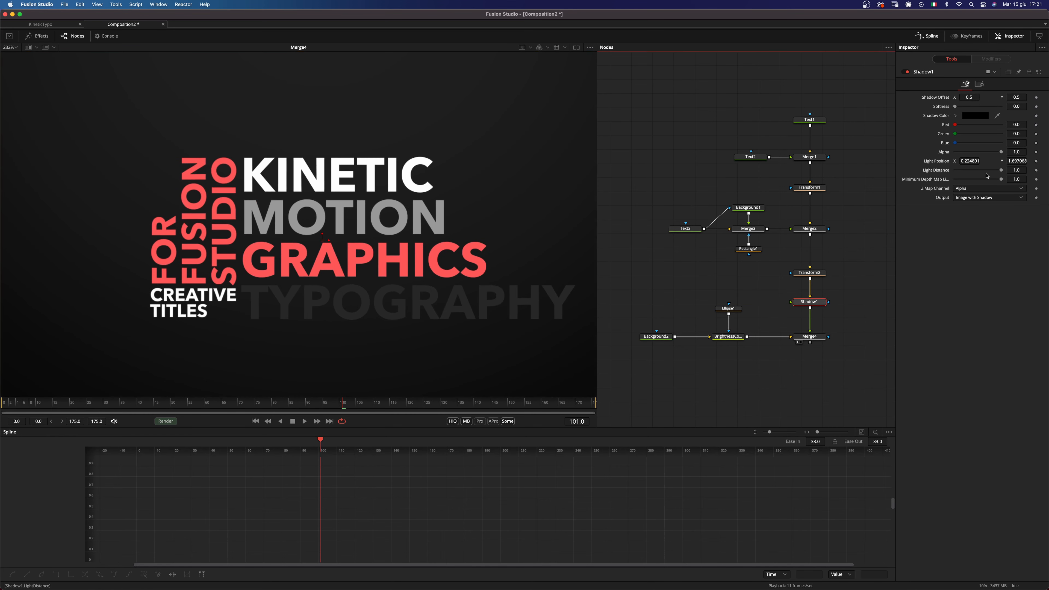
drag(1001, 172, 997, 174)
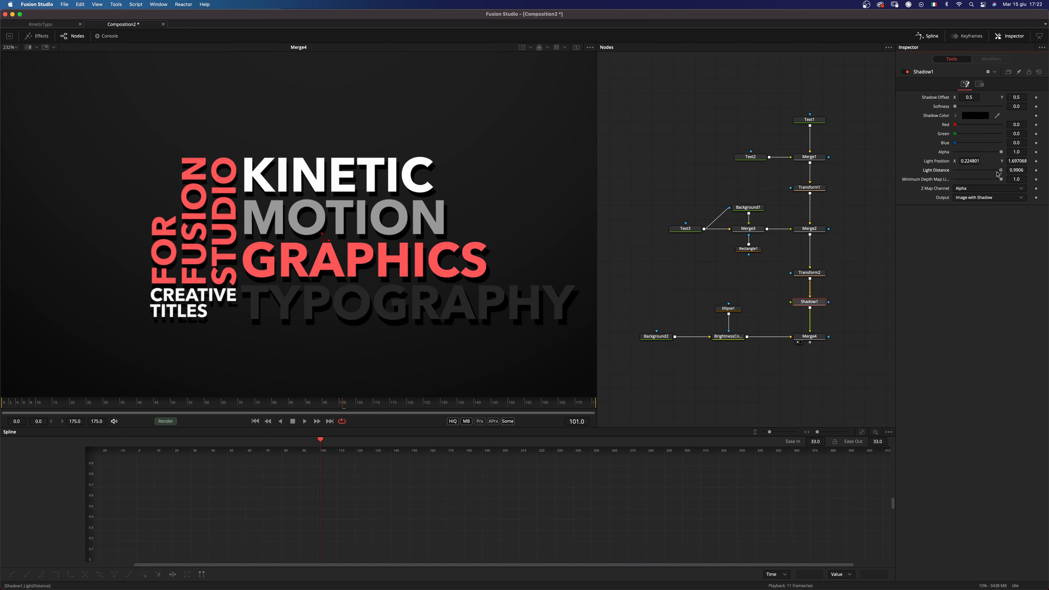
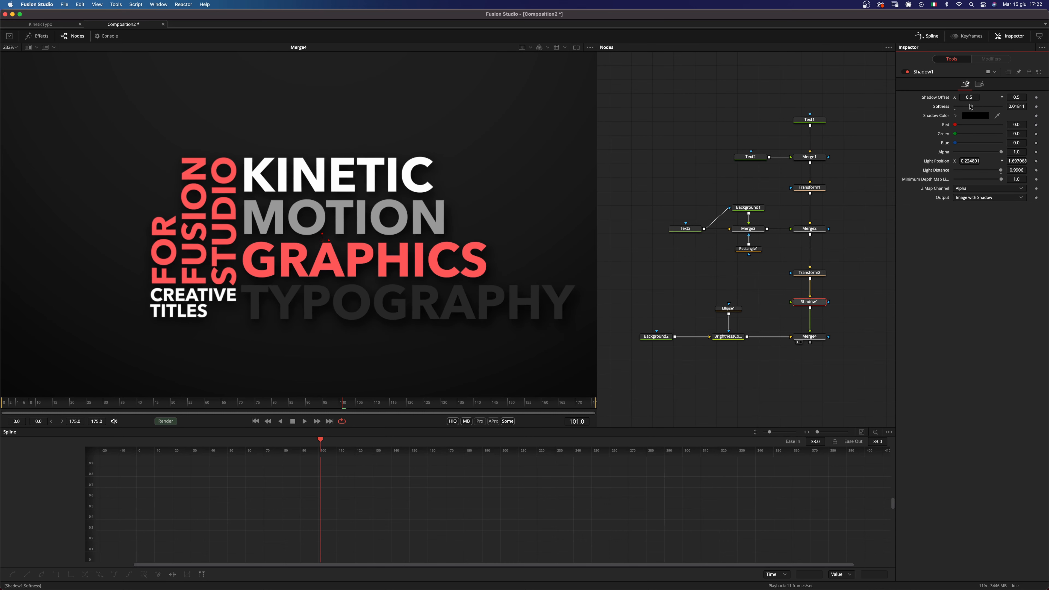
scroll(456, 211, down, 4)
scroll(459, 227, right, 2)
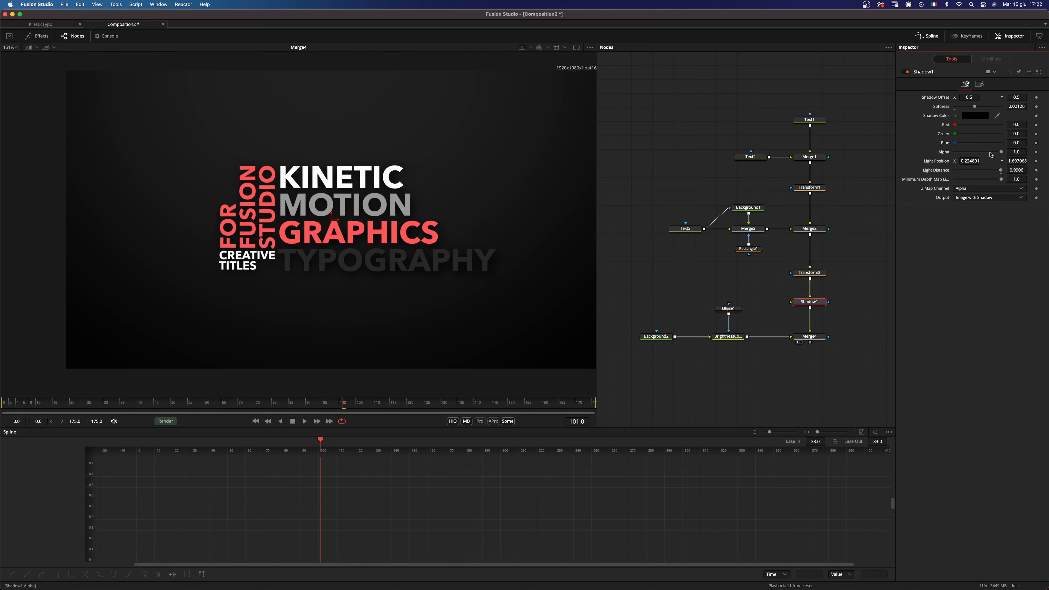
Lower the Shadow's Alpha to about 0.75 and its Light Distance to about 0.974.
drag(997, 153, 987, 152)
scroll(491, 227, up, 2)
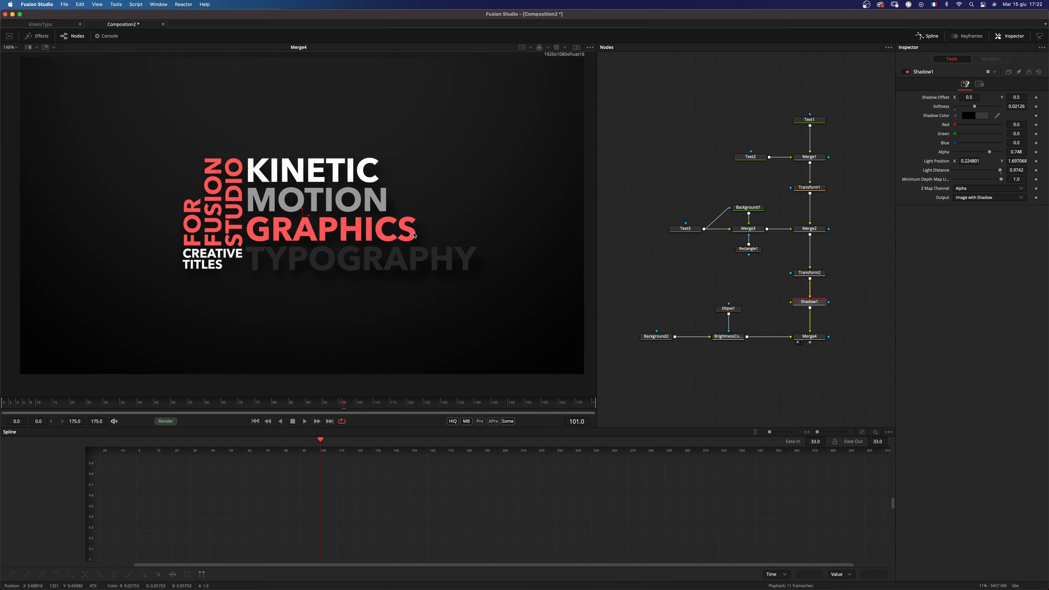
scroll(412, 241, right, 2)
key(ctrl+f)
Add an ml_FastChroma node after Merge4, space it further below, and display it in the viewer.
click(810, 337)
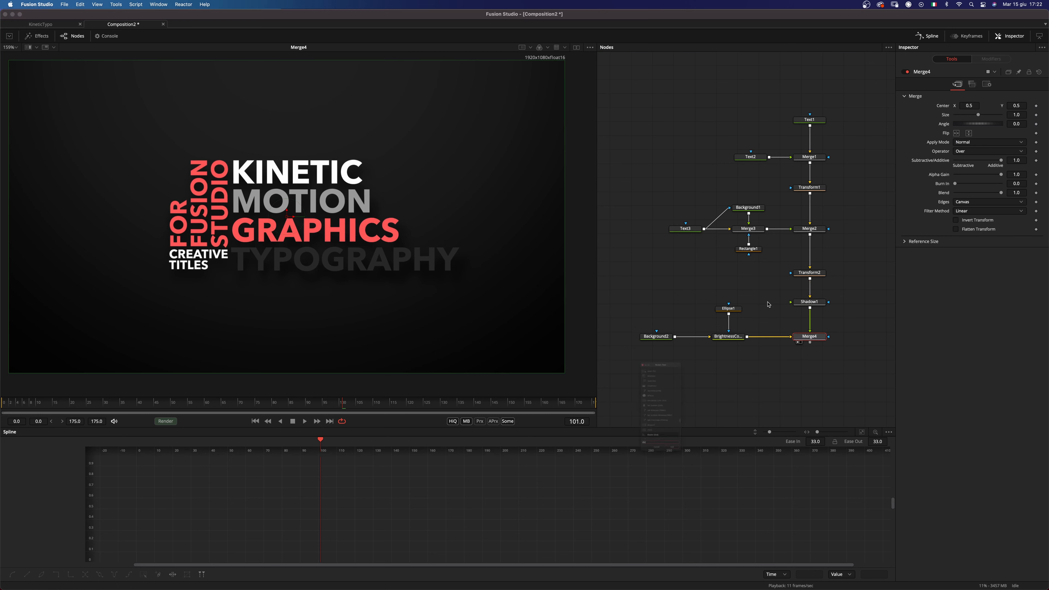
key(shift+space)
text(sha)
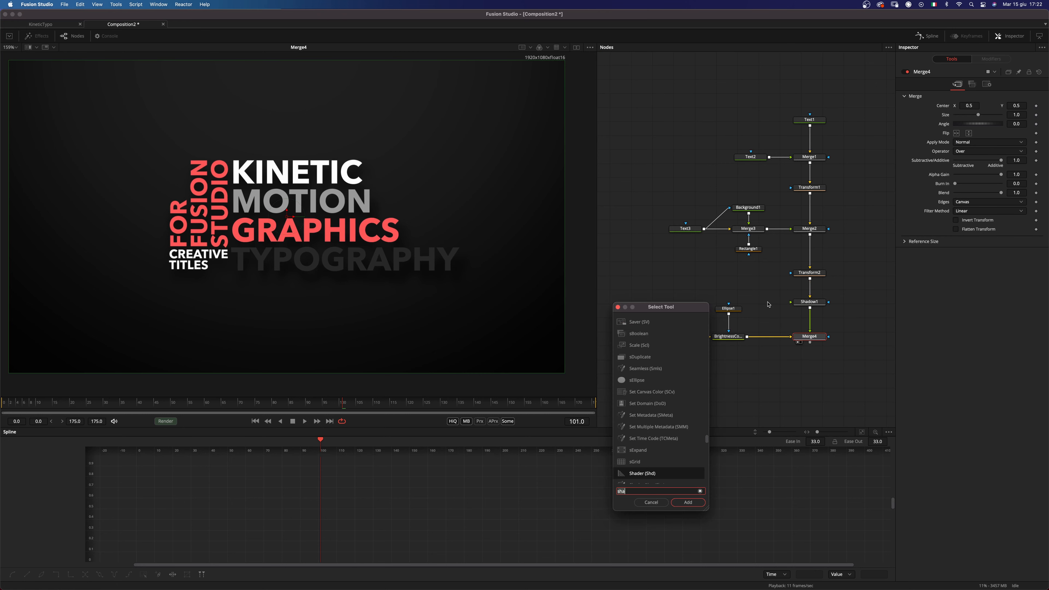
key(BackSpace)
key(BackSpace)
key(BackSpace)
text(fast)
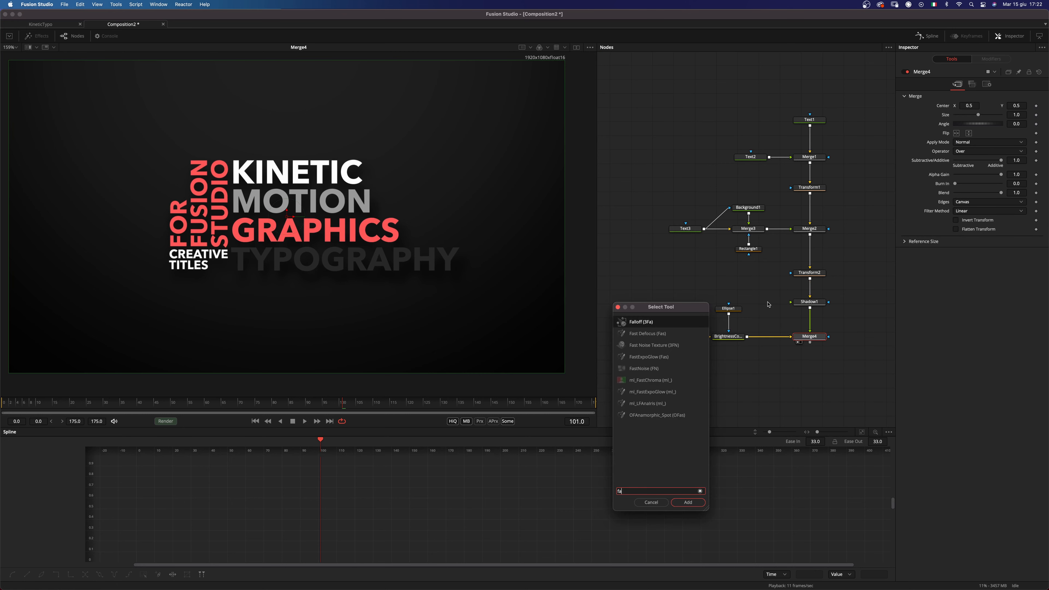
key(Down)
key(Down)
key(Return)
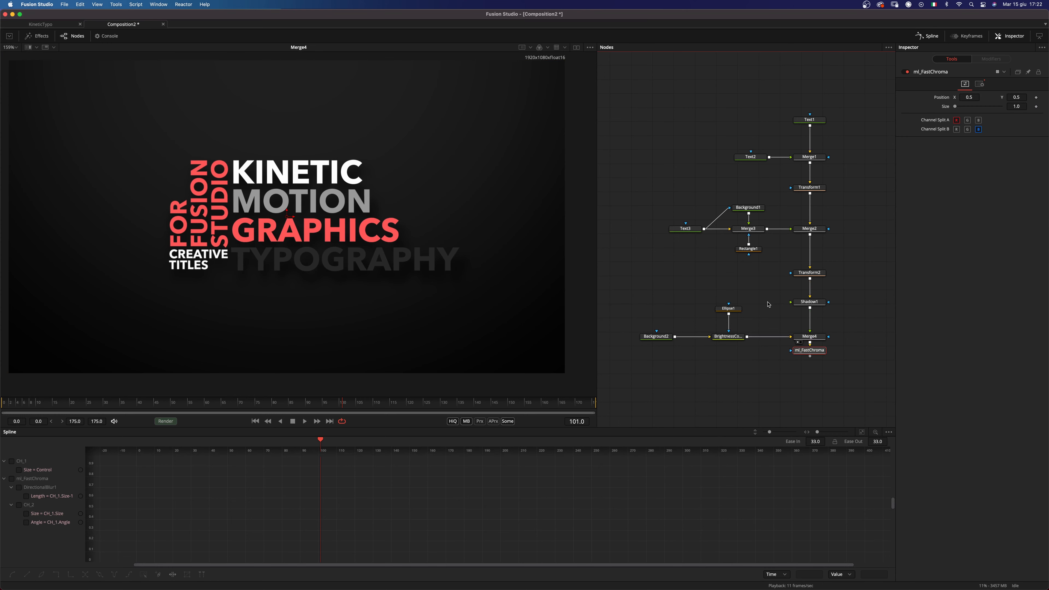
drag(816, 356, 815, 379)
key(1)
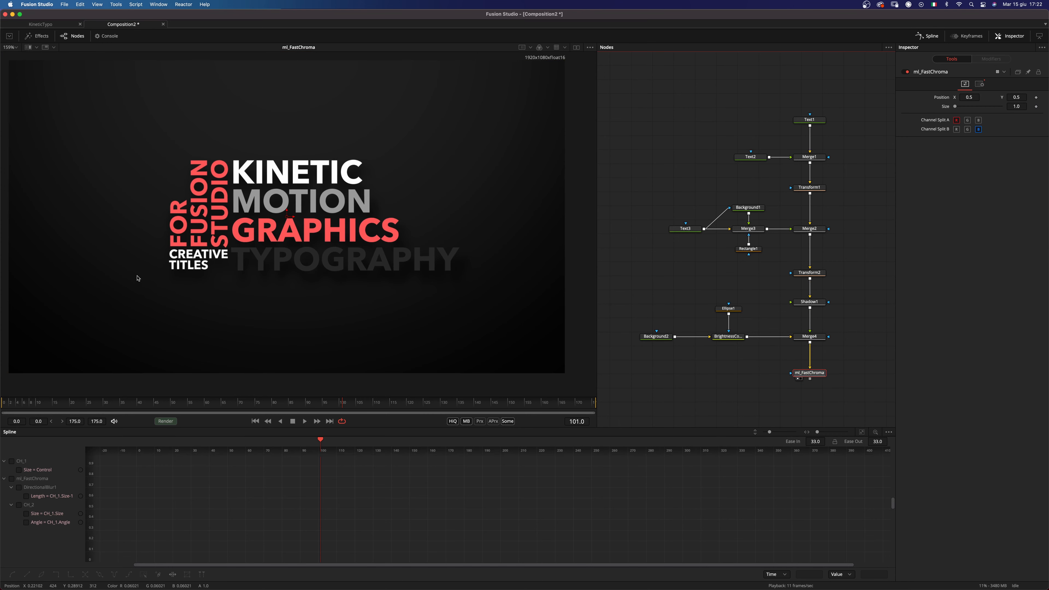
Set the ml_FastChroma Size to about 1.0017 for a subtle colour fringe on the title.
scroll(213, 276, up, 10)
scroll(213, 277, up, 2)
mouse_move(955, 108)
mouse_down()
mouse_move(970, 107)
mouse_move(956, 108)
mouse_up()
scroll(396, 247, down, 12)
drag(396, 247, 350, 253)
scroll(397, 243, up, 2)
Add an ml_FastExpoGlow node below ml_FastChroma and display it in the viewer.
drag(800, 372, 780, 289)
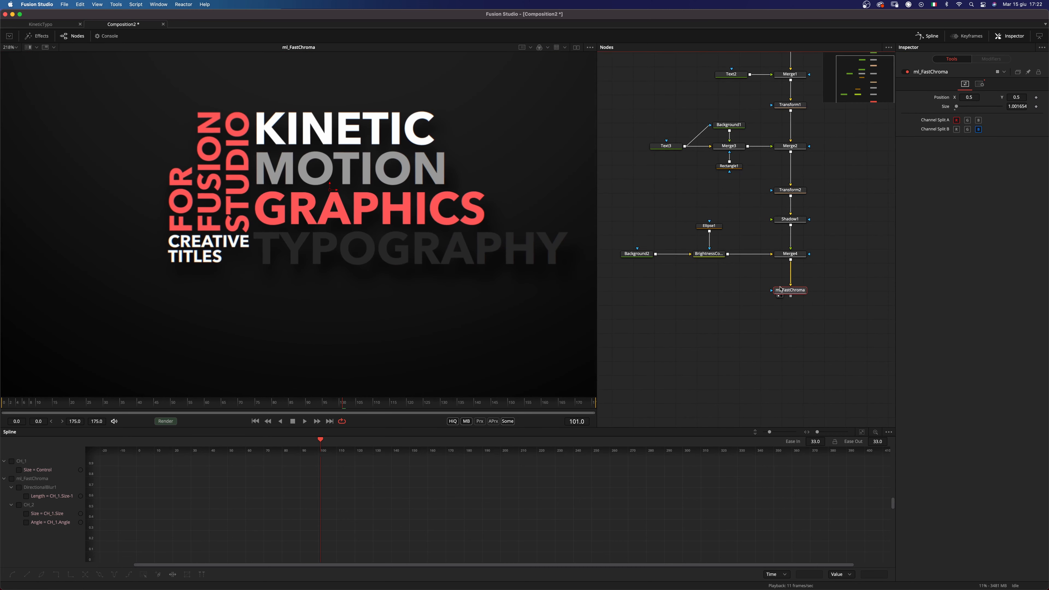
key(shift+space)
text(fast)
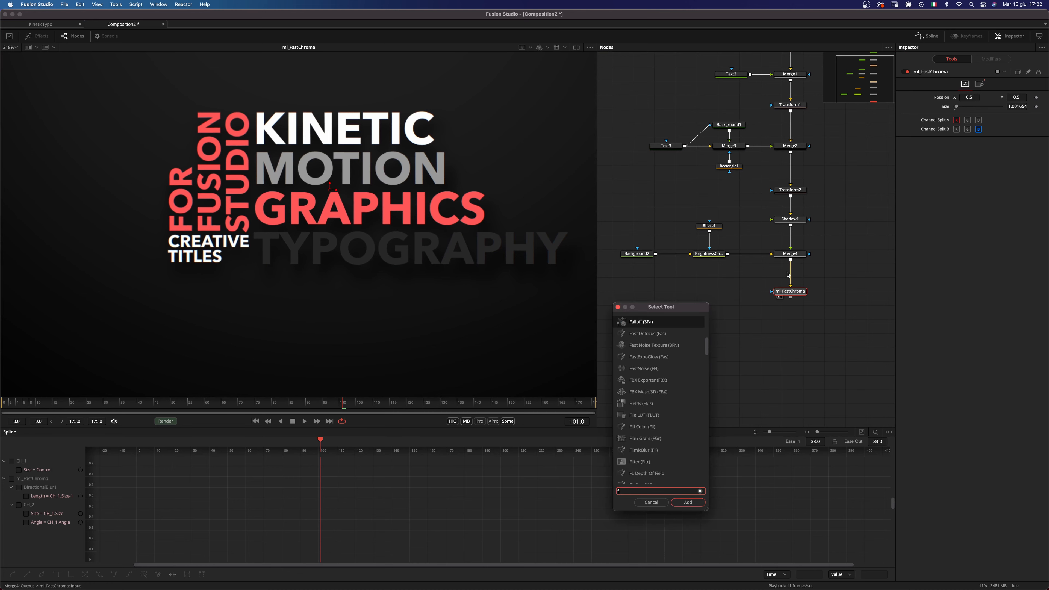
key(Down)
key(Down)
key(Down)
key(Down)
key(Down)
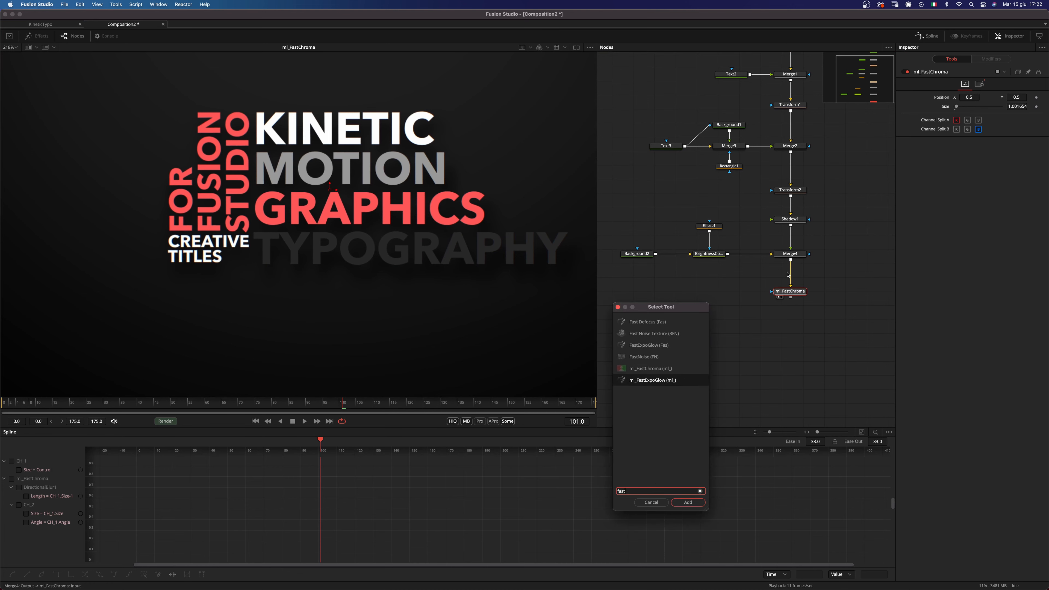
key(Return)
key(1)
drag(410, 265, 382, 295)
scroll(382, 295, down, 3)
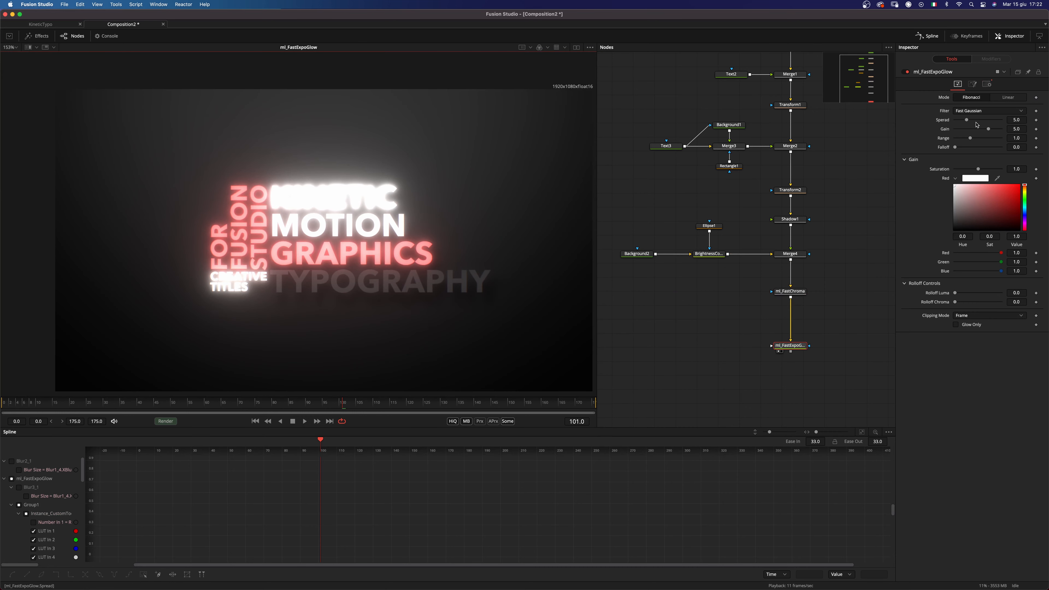
Set the glow's Rolloff Luma and Rolloff Chroma to 1.0 and lower its Gain to about 2.57.
double_click(949, 292)
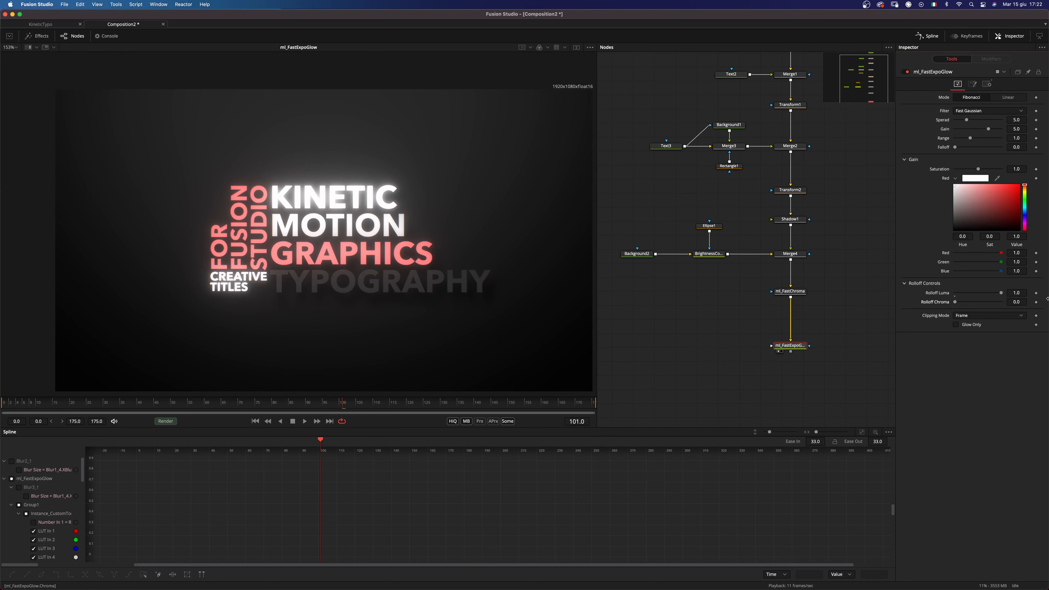
double_click(976, 304)
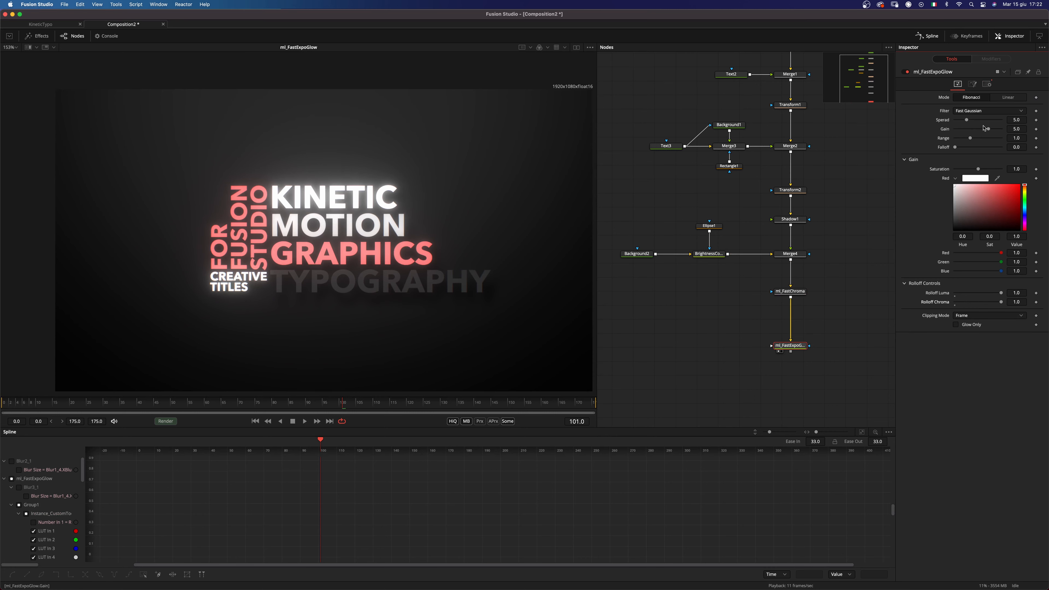
drag(988, 130, 981, 132)
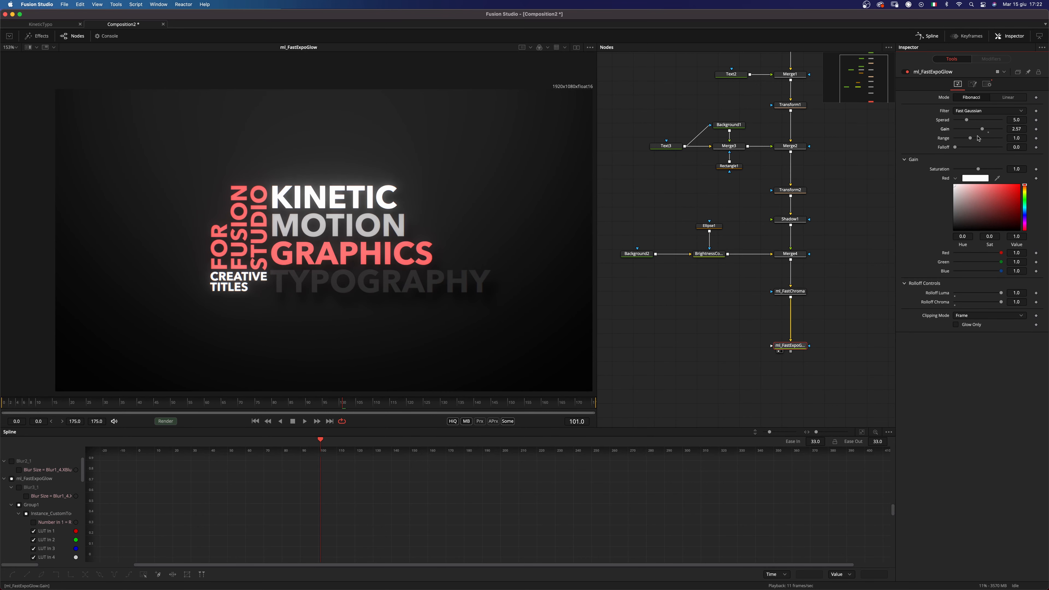
Insert a Film Grain node after ml_FastExpoGlow.
drag(715, 313, 710, 282)
drag(380, 312, 332, 293)
key(shift+space)
text(fast)
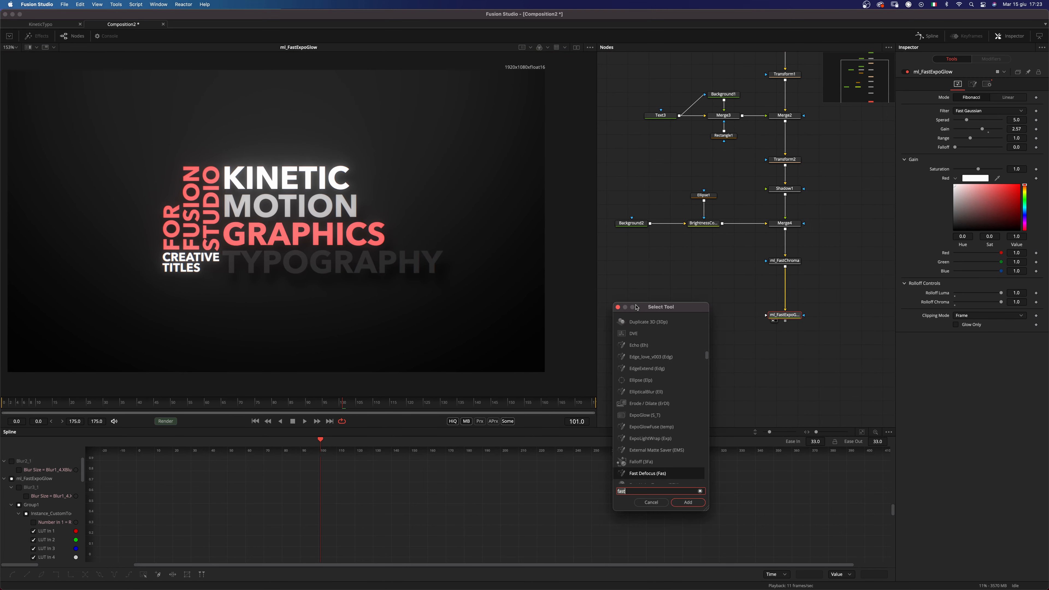
key(BackSpace)
key(BackSpace)
key(BackSpace)
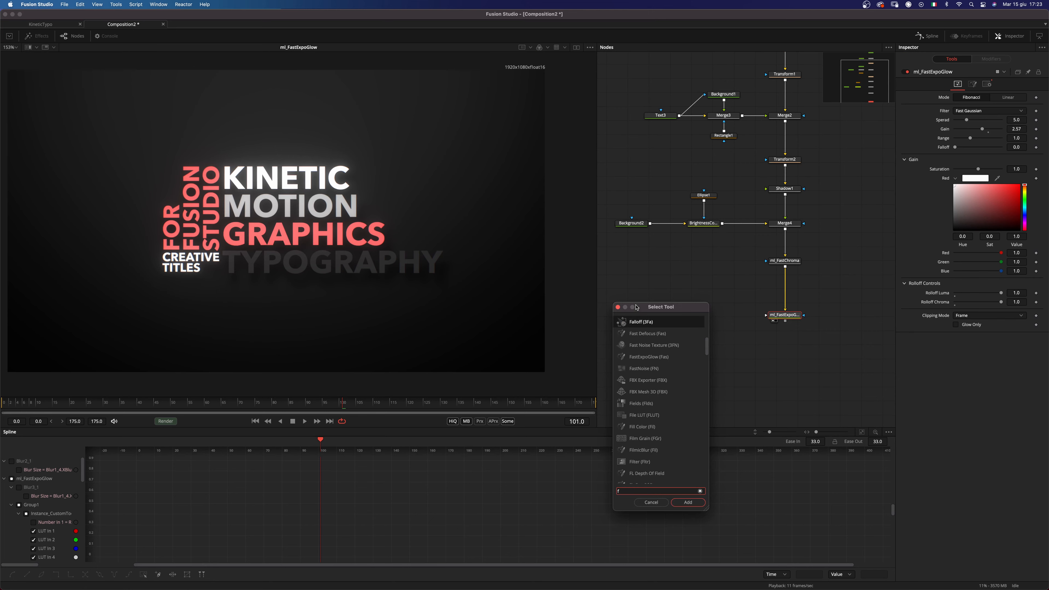
text(ilm)
key(Return)
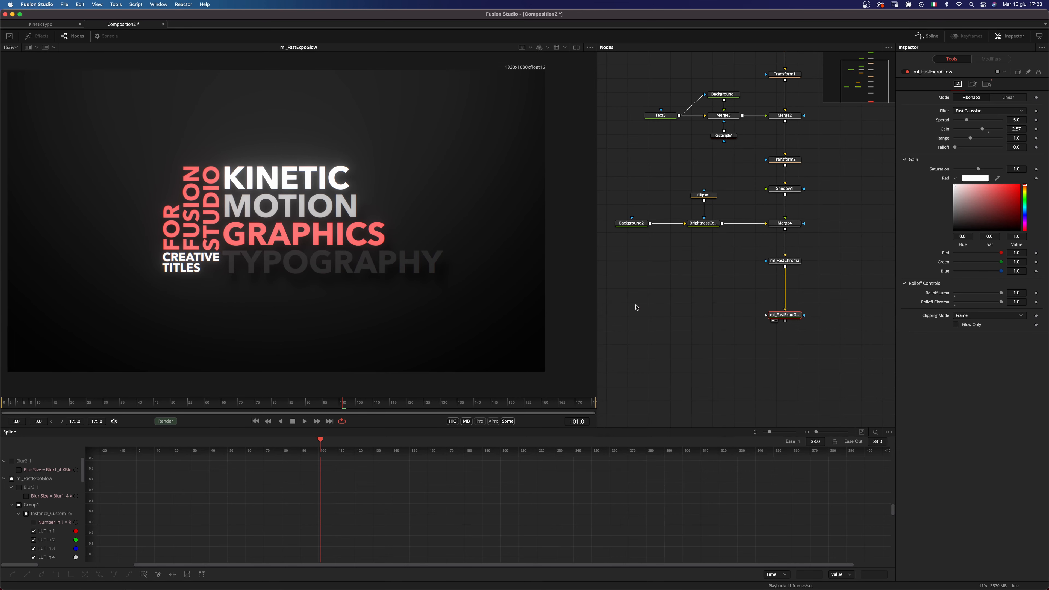
Connect the ml_FastExpoGlow output to FilmGrain1's effect mask and set the mask Channel to Luminance.
drag(784, 329, 768, 353)
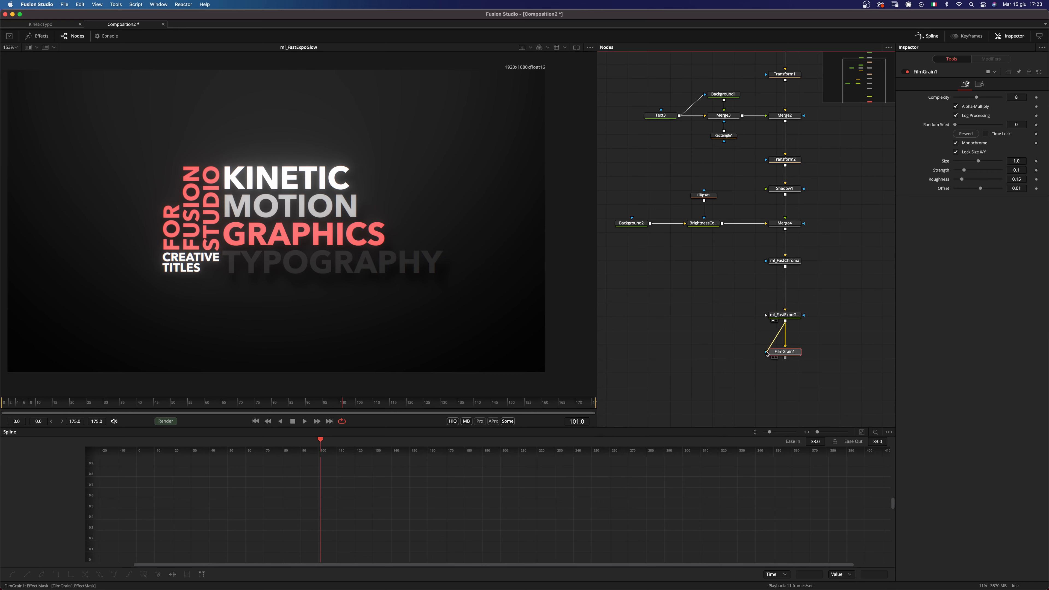
drag(766, 353, 766, 353)
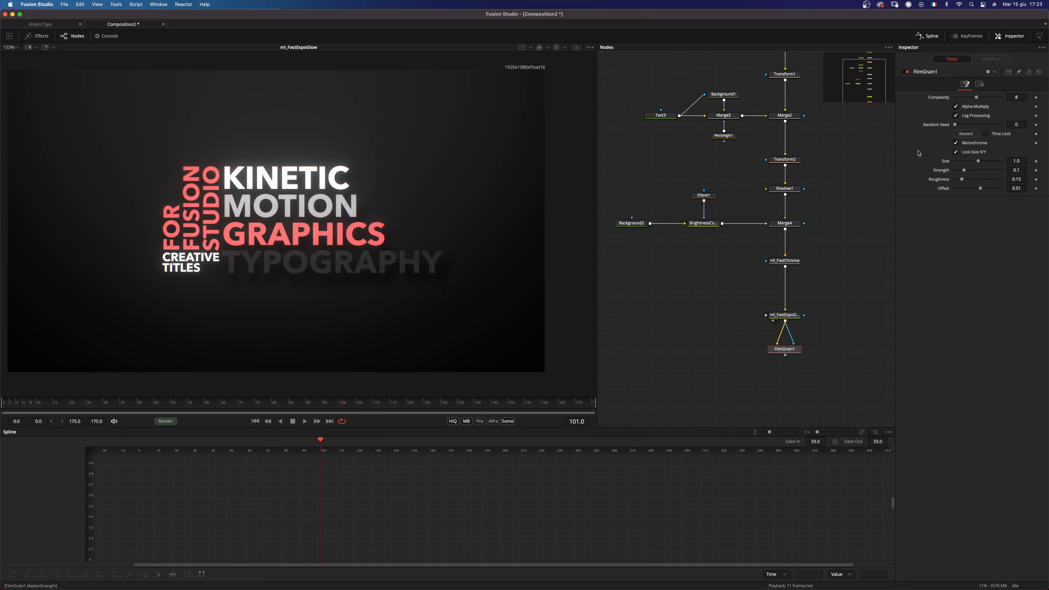
click(979, 84)
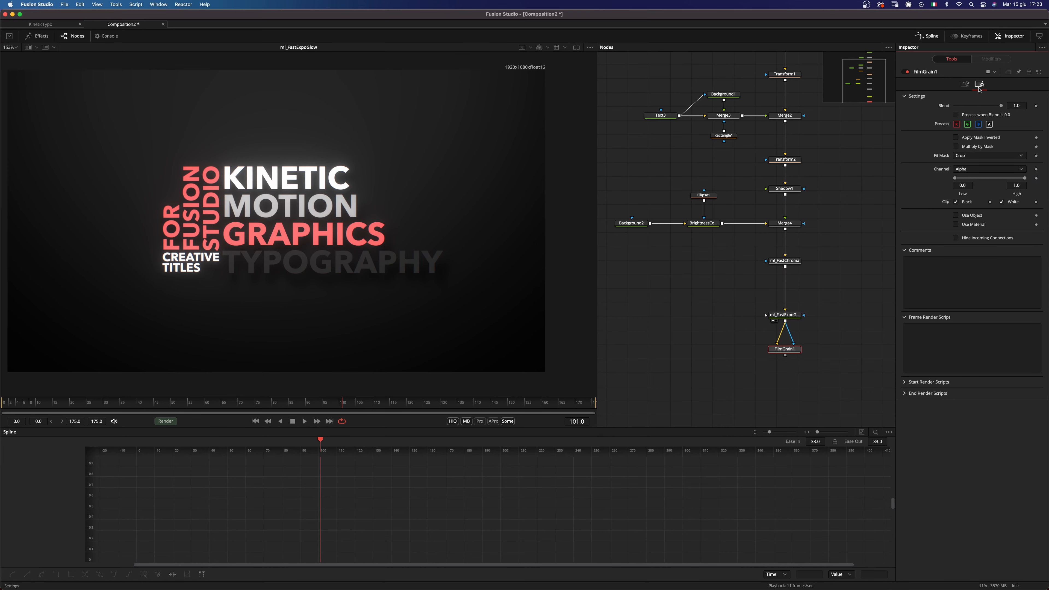
click(966, 173)
click(968, 185)
Display FilmGrain1 in the viewer and examine how the grain falls on the title text and background.
scroll(398, 248, up, 5)
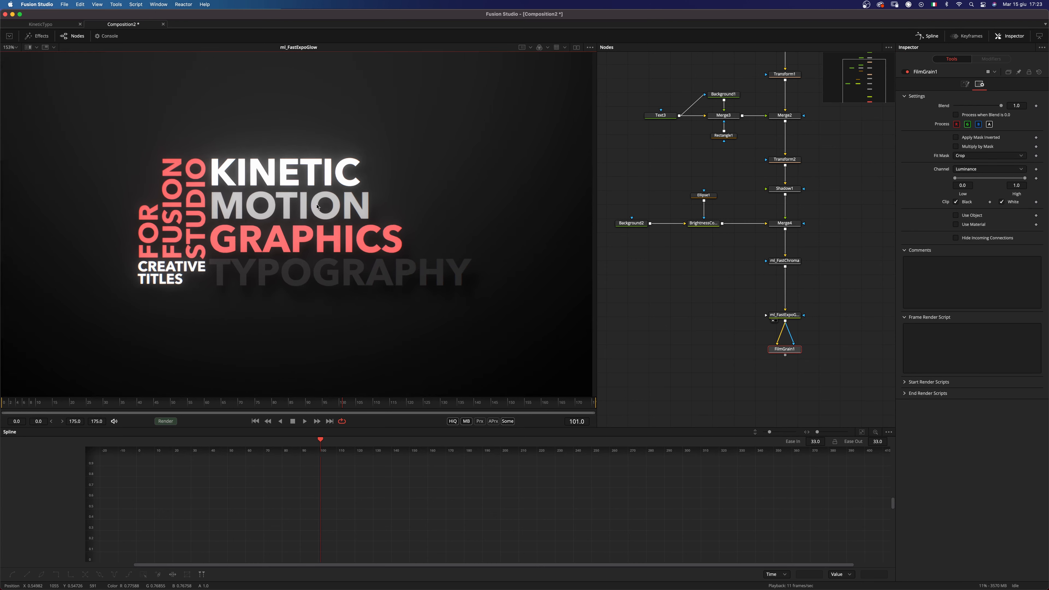
drag(787, 353, 424, 216)
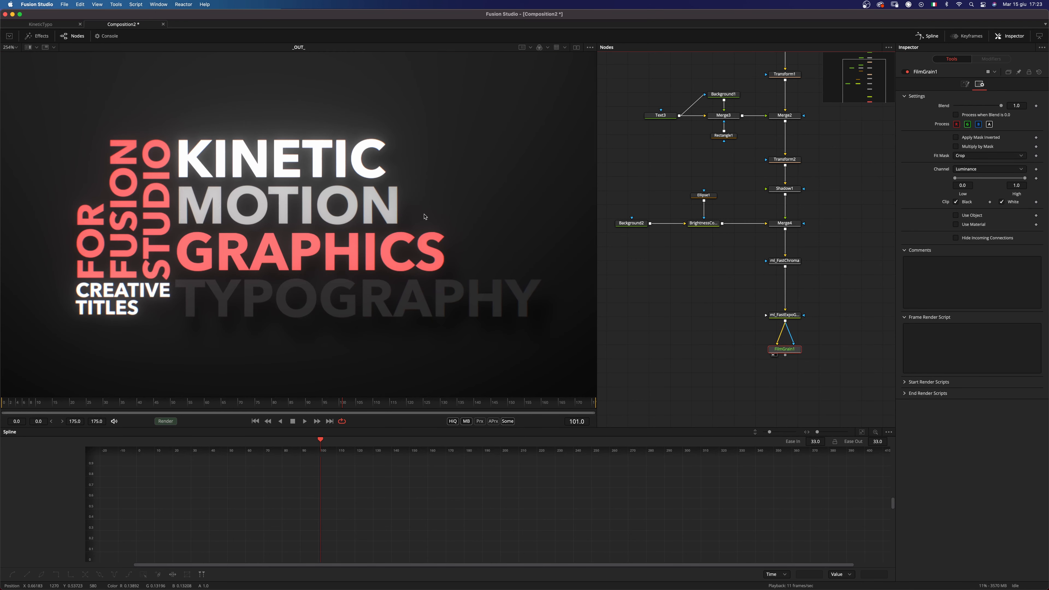
scroll(406, 214, up, 3)
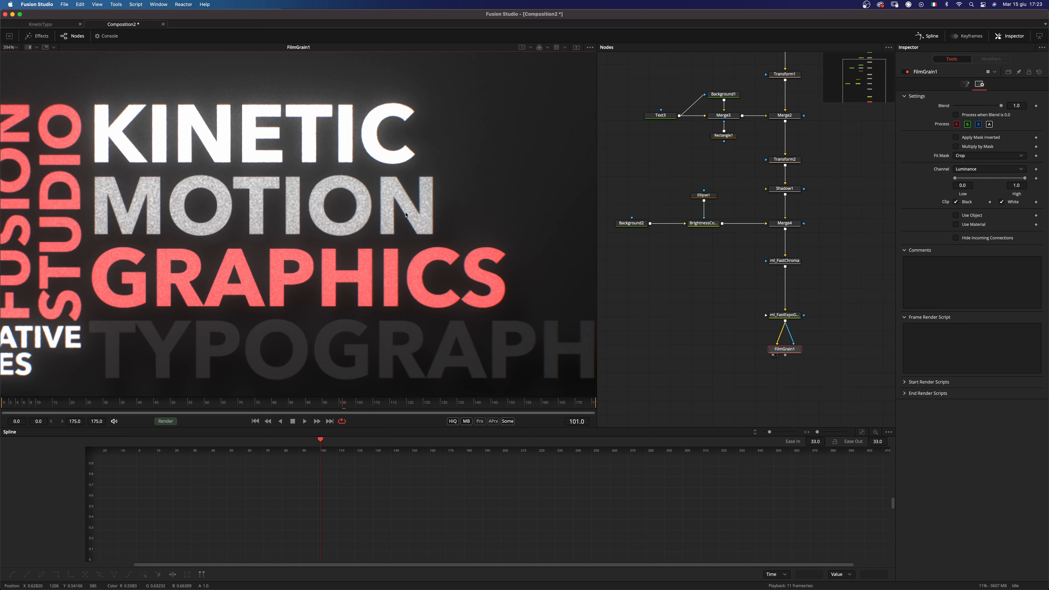
scroll(476, 236, down, 3)
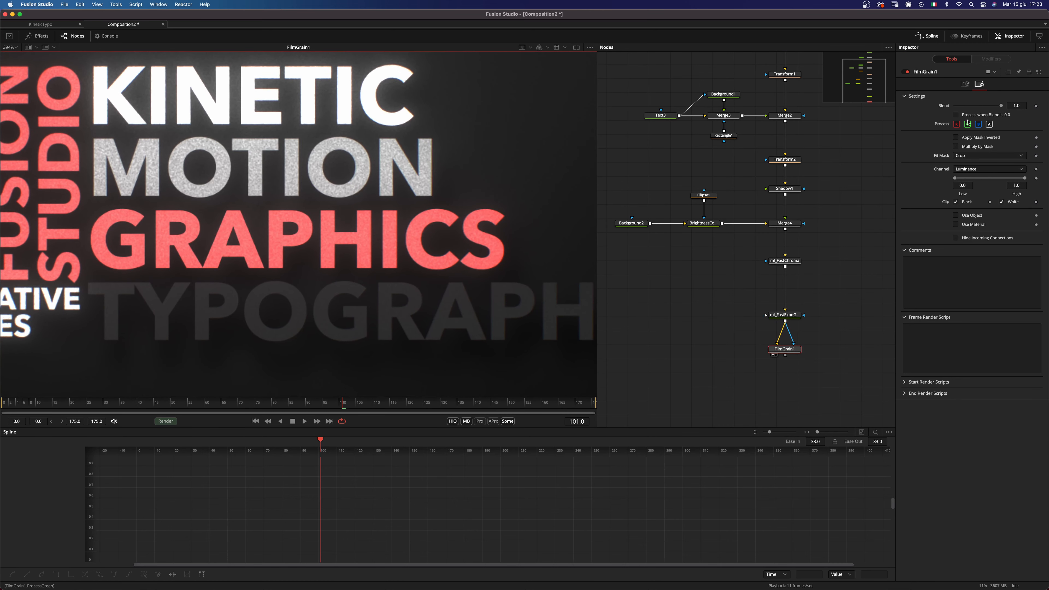
click(965, 84)
scroll(533, 273, down, 1)
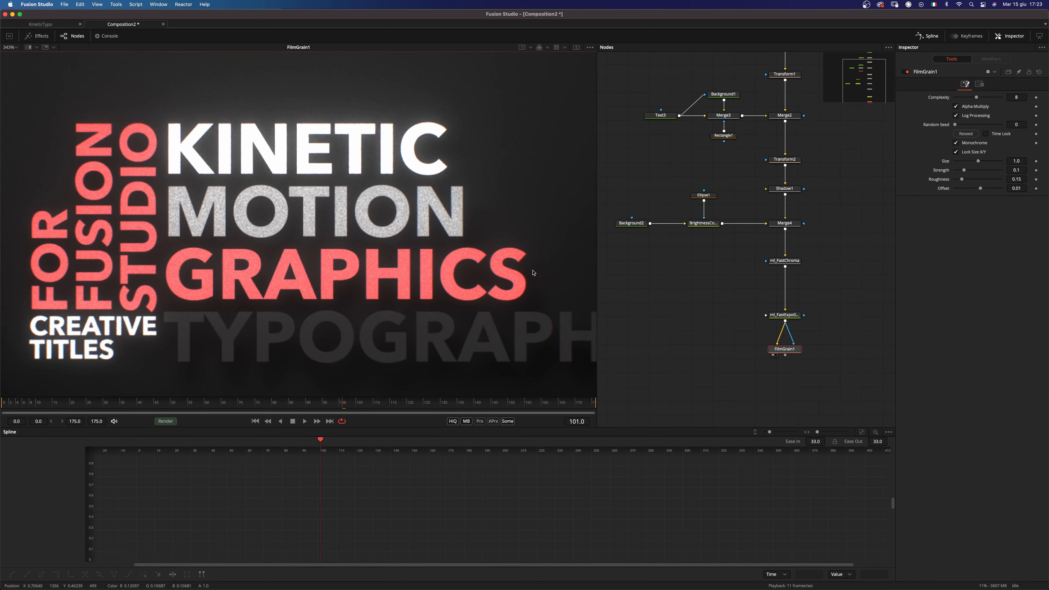
scroll(512, 252, right, 2)
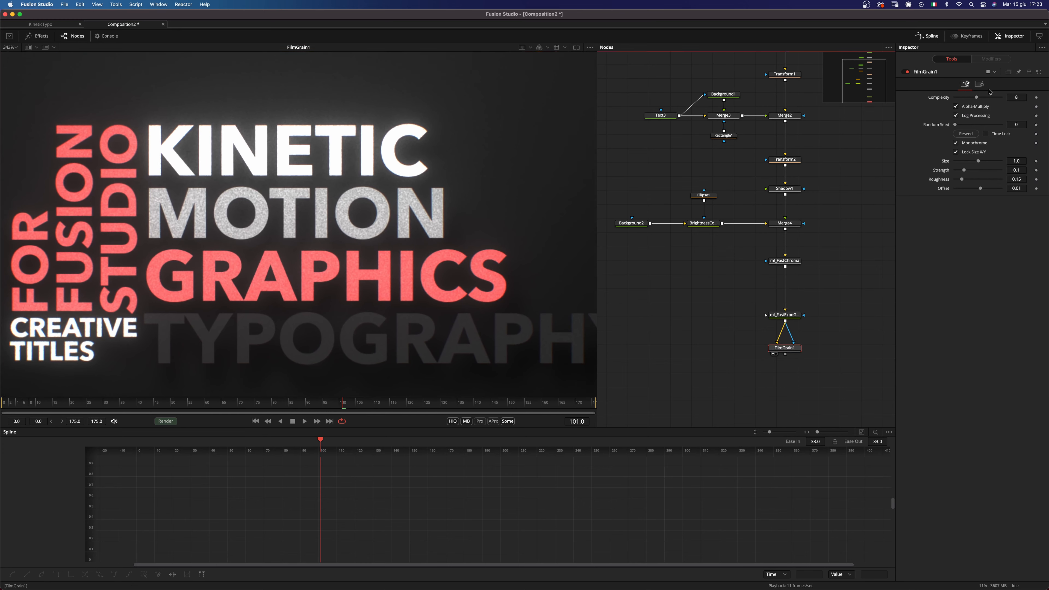
Enable Apply Mask Inverted on FilmGrain1 and check the grain in the dark background.
click(979, 84)
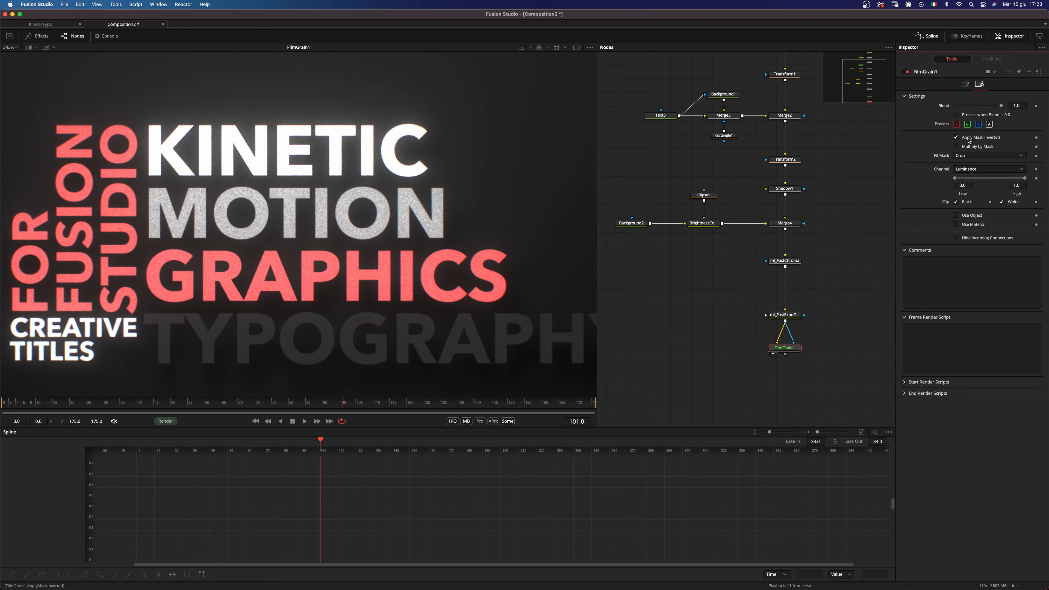
scroll(465, 205, up, 2)
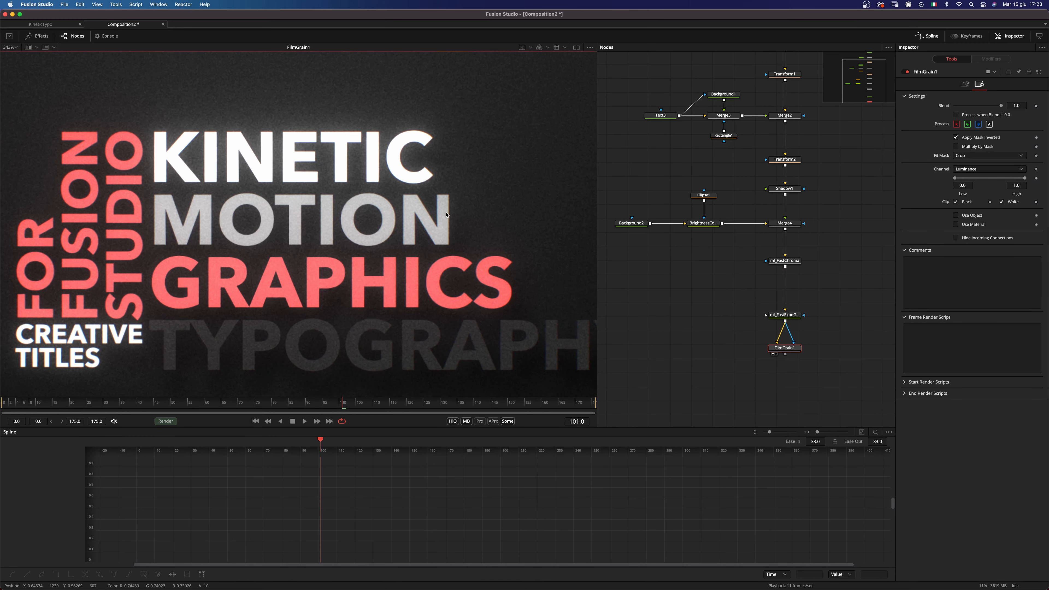
scroll(488, 226, up, 3)
scroll(469, 219, down, 1)
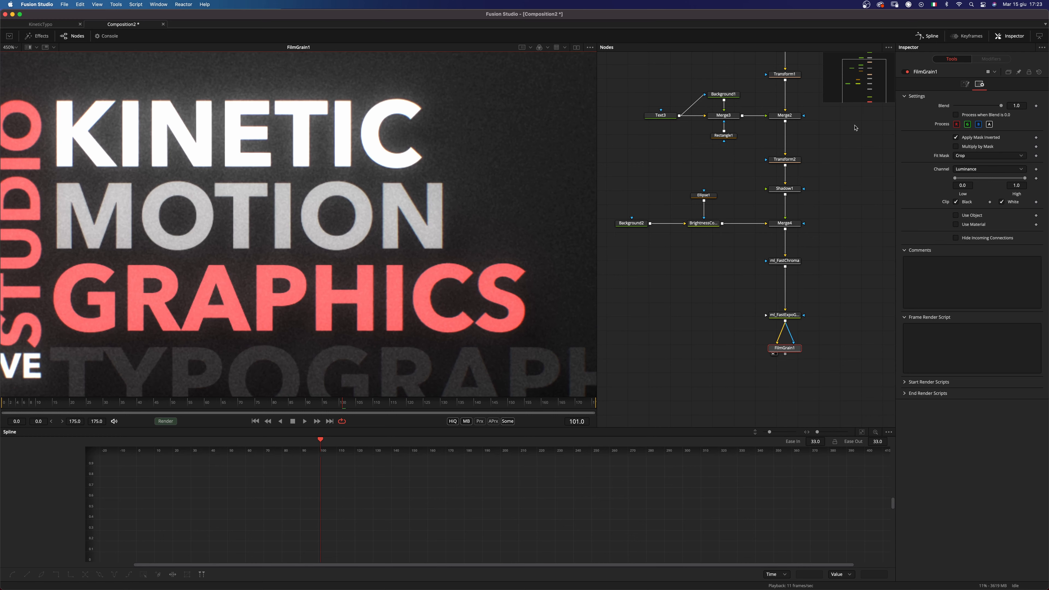
Turn off Monochrome on FilmGrain1 and set Master Size to 0.47 and Master Strength to about 0.177.
click(963, 85)
click(955, 143)
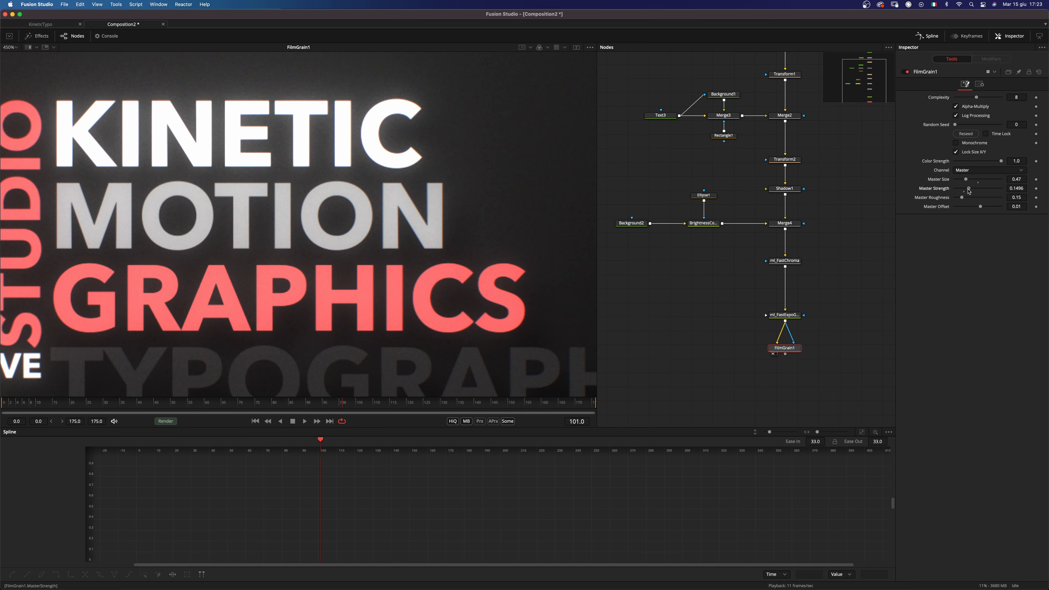
drag(970, 191, 971, 191)
Fit the full frame in an enlarged viewer area and play back the composition.
scroll(439, 228, down, 5)
drag(440, 228, 397, 243)
scroll(428, 231, up, 1)
scroll(397, 243, down, 2)
key(super+f)
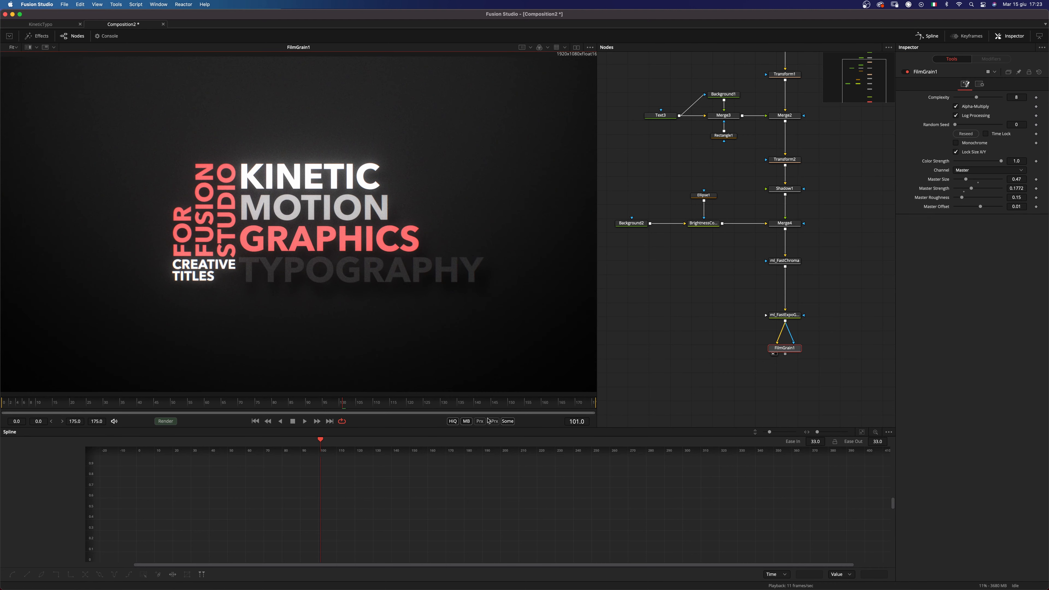
drag(598, 353, 640, 351)
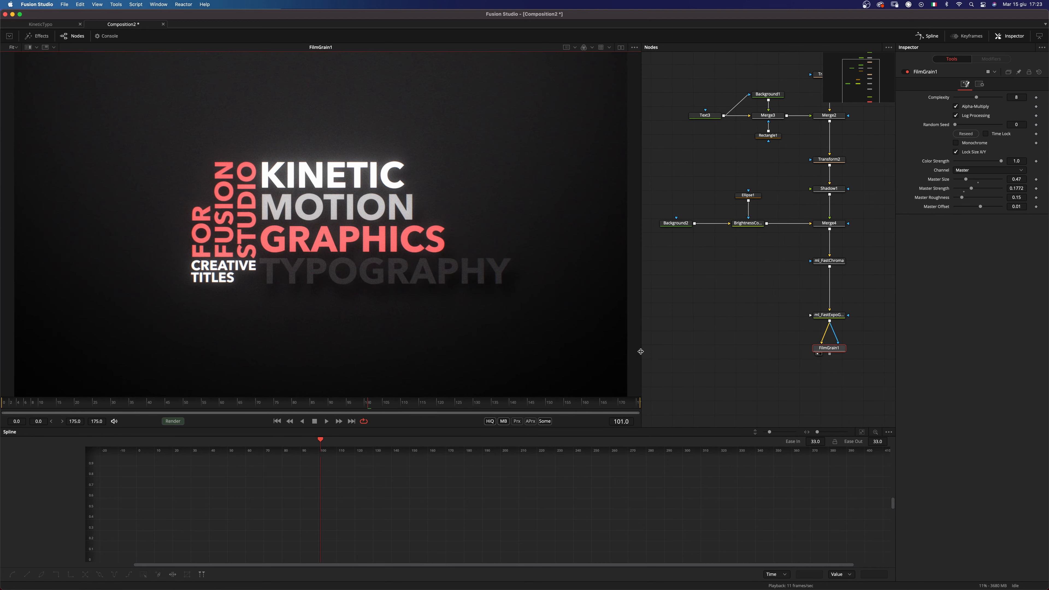
drag(507, 426, 505, 453)
drag(775, 352, 770, 391)
scroll(771, 391, down, 1)
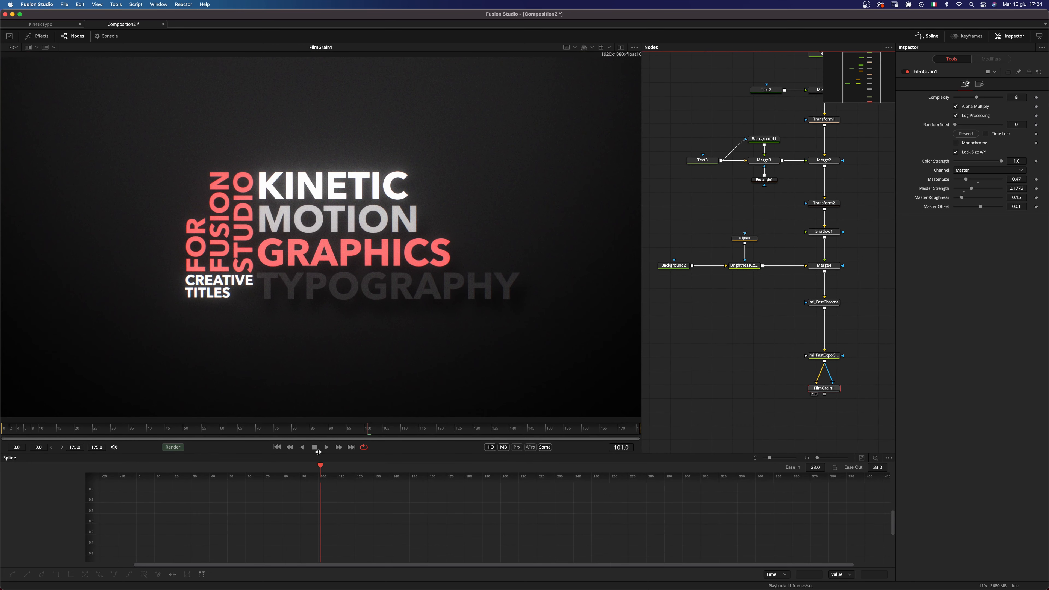
click(326, 447)
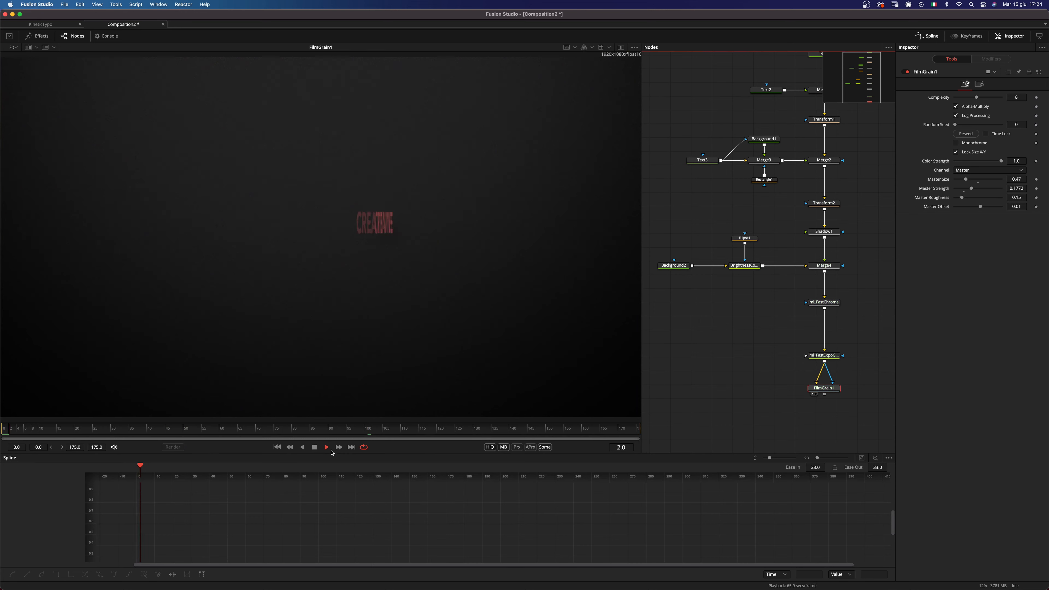